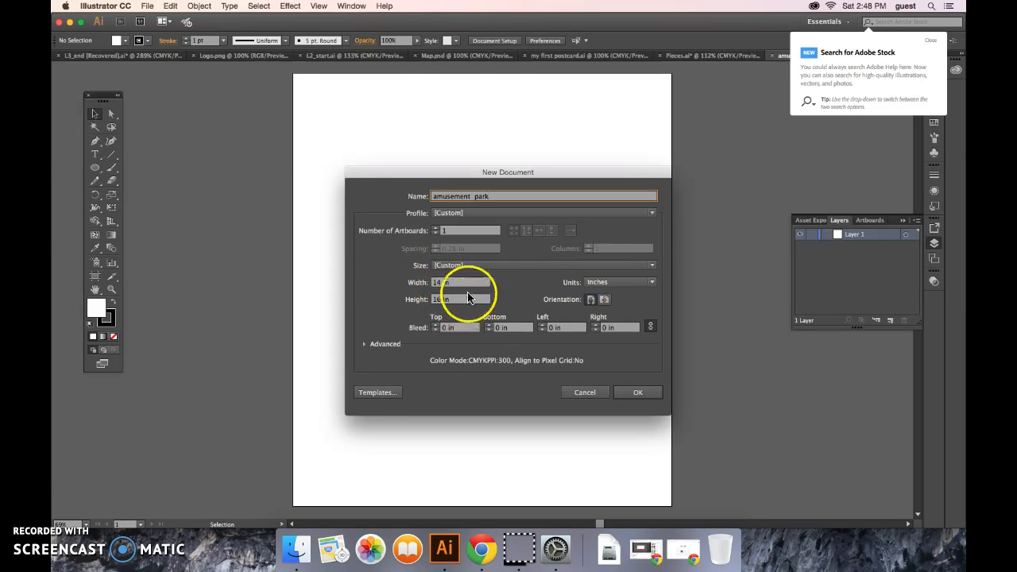
left_click(650, 283)
left_click(606, 294)
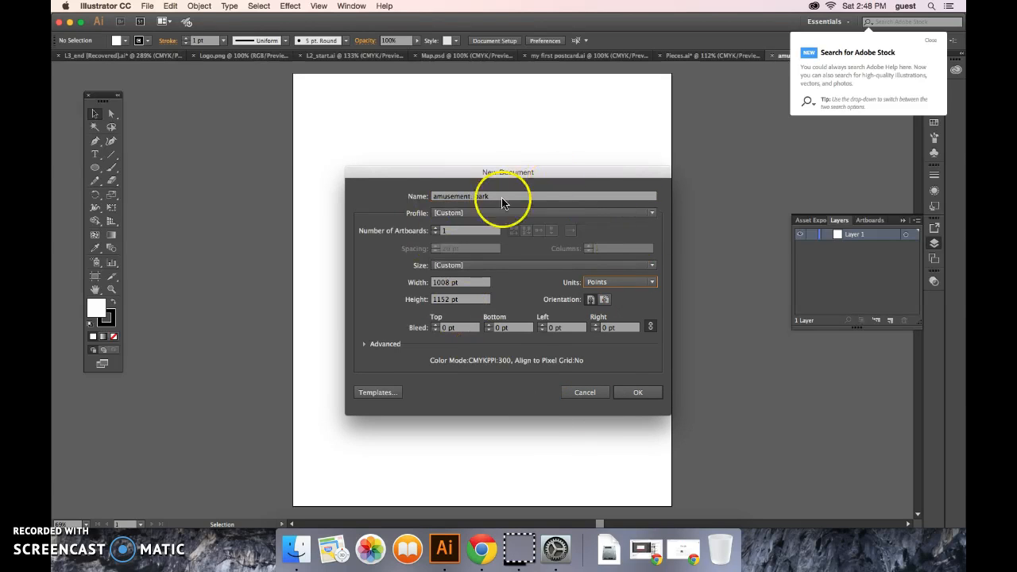
left_click(652, 283)
left_click(625, 318)
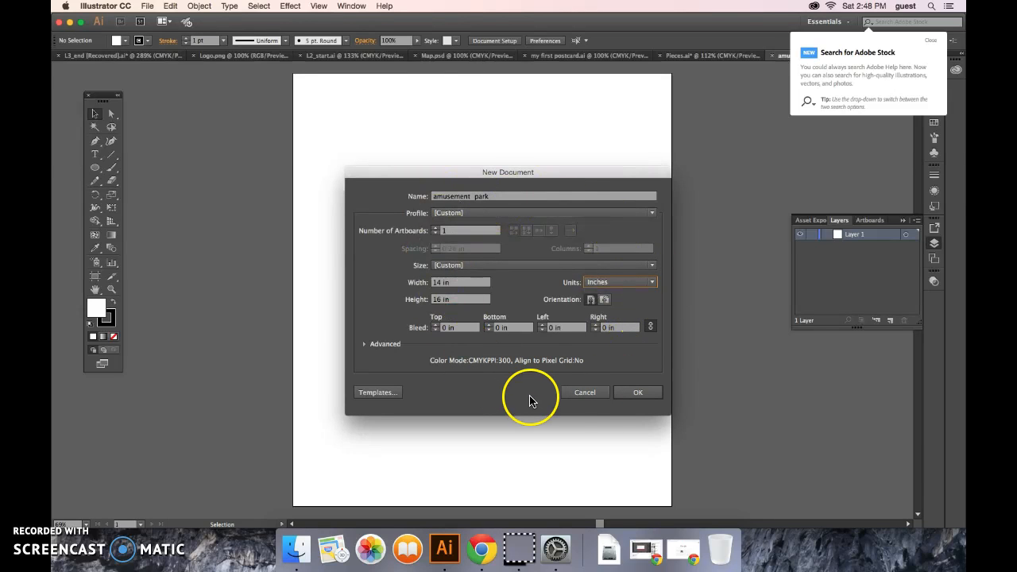
left_click(592, 300)
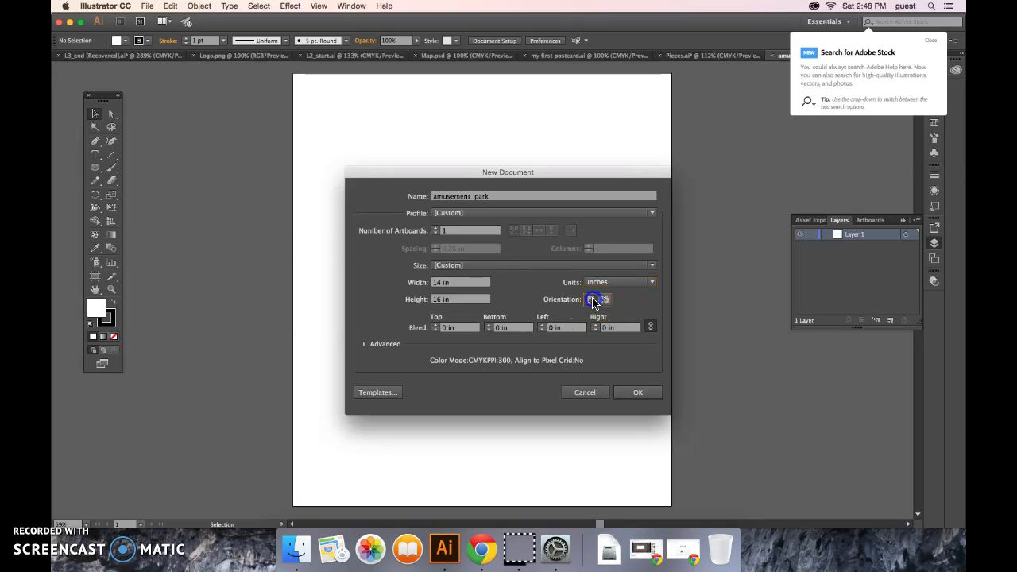
left_click(585, 397)
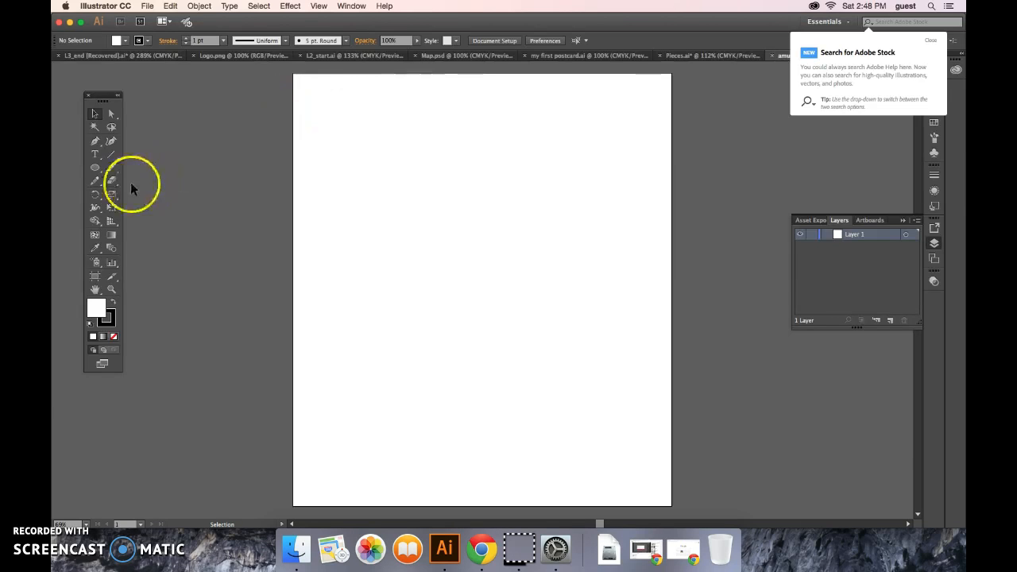
Draw a rectangle about 7.65 × 6.02 in with a red stroke on the upper part of the artboard, and deselect it
left_click_drag(98, 171, 154, 170)
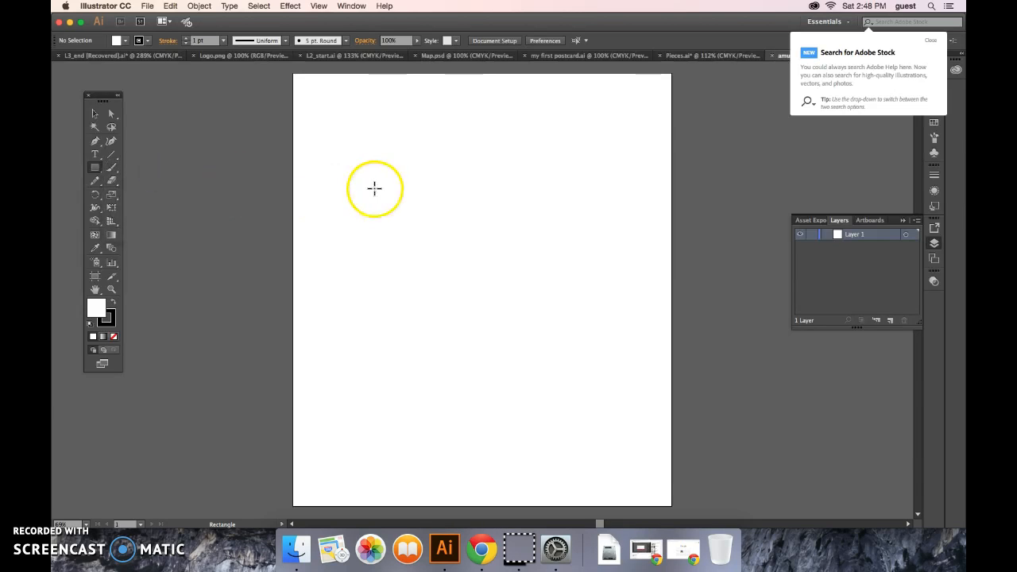
left_click(124, 41)
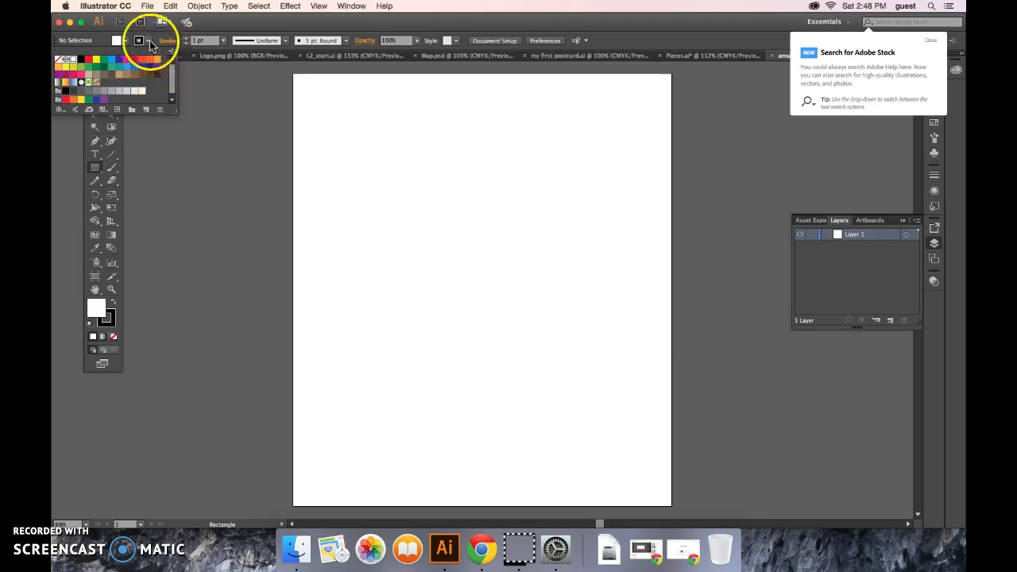
left_click(150, 42)
left_click(148, 41)
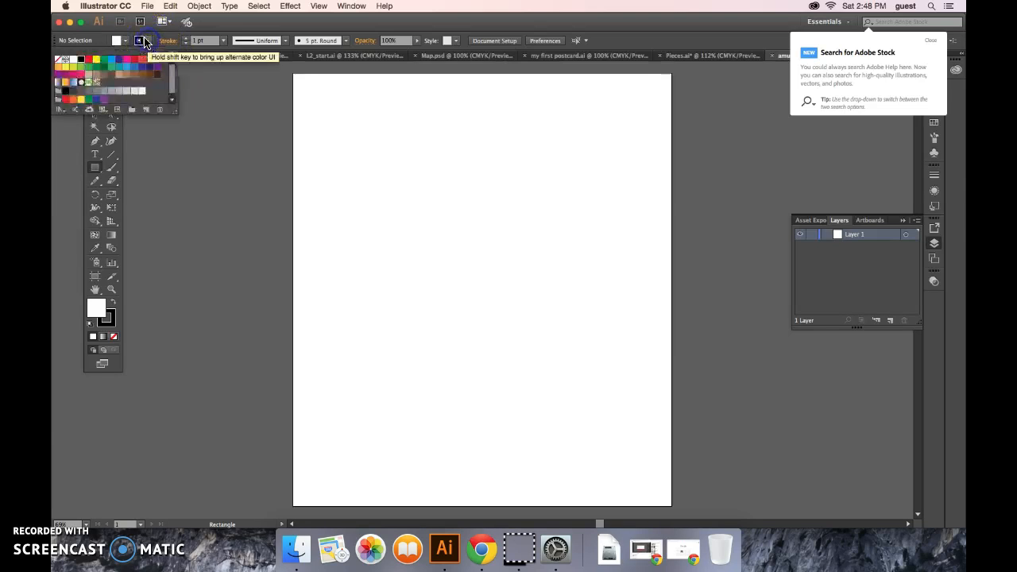
left_click(88, 60)
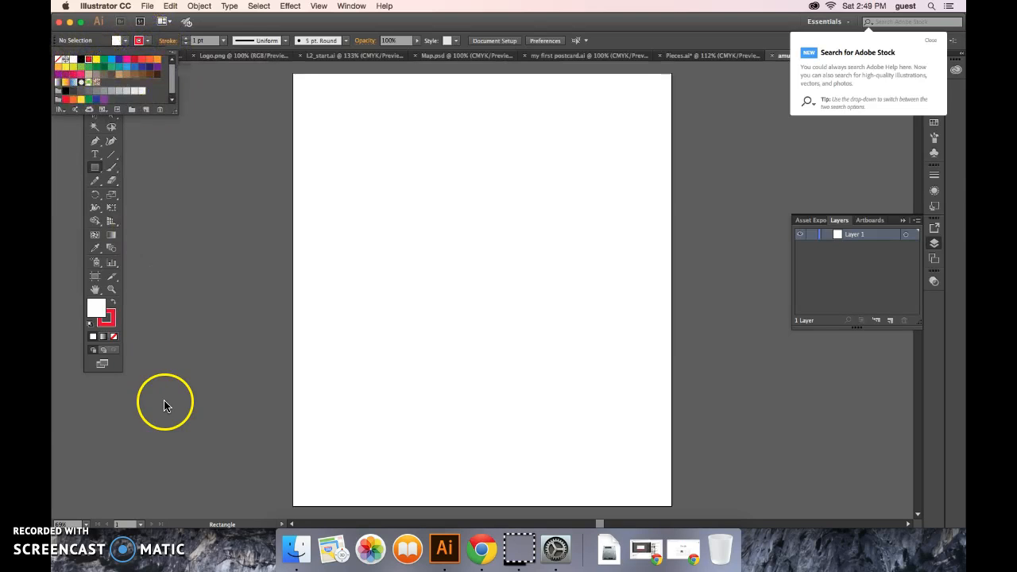
left_click(97, 309)
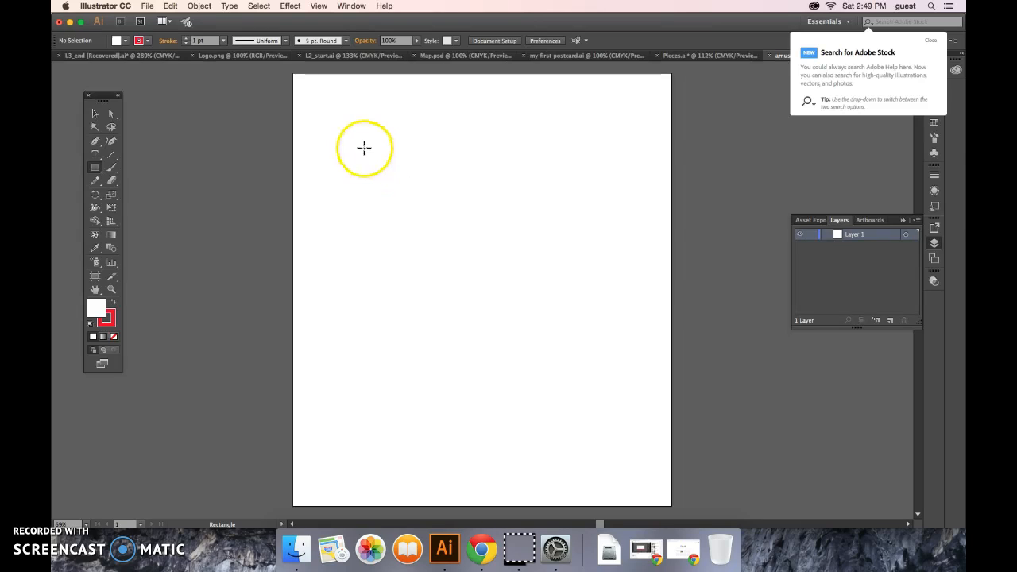
left_click_drag(341, 145, 548, 307)
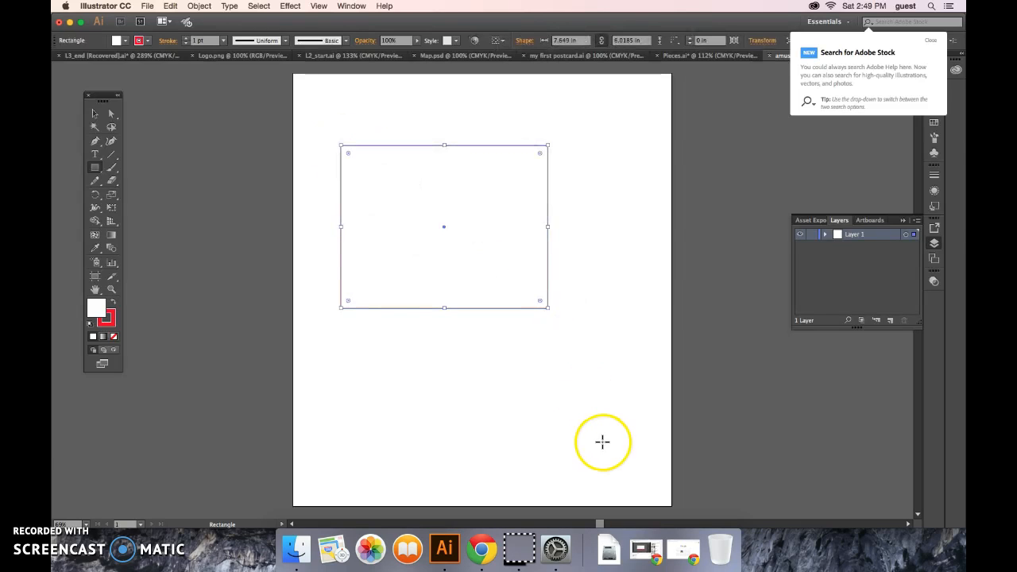
left_click(92, 115)
left_click(364, 116)
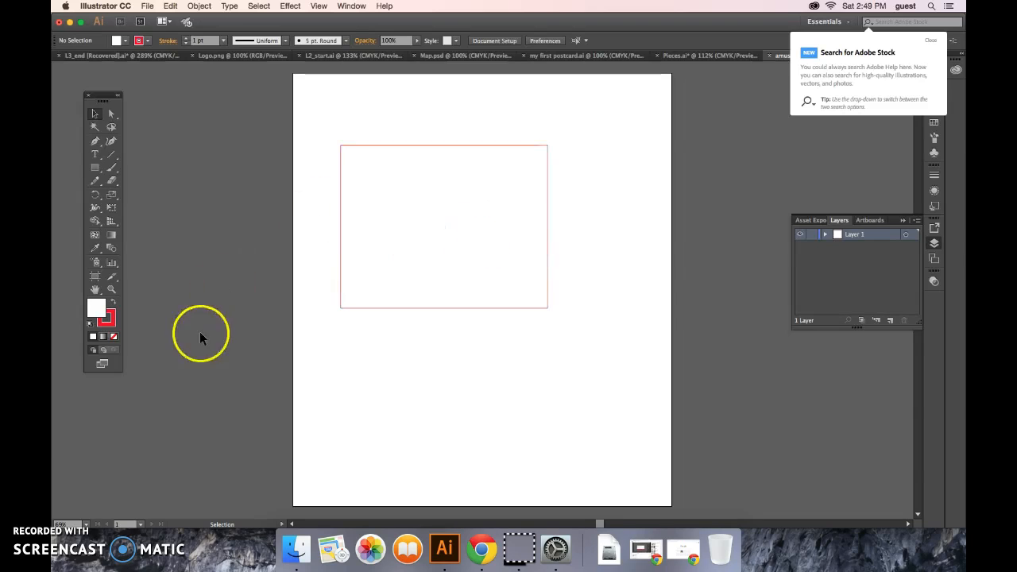
Fill the red-outlined rectangle with green
left_click(125, 41)
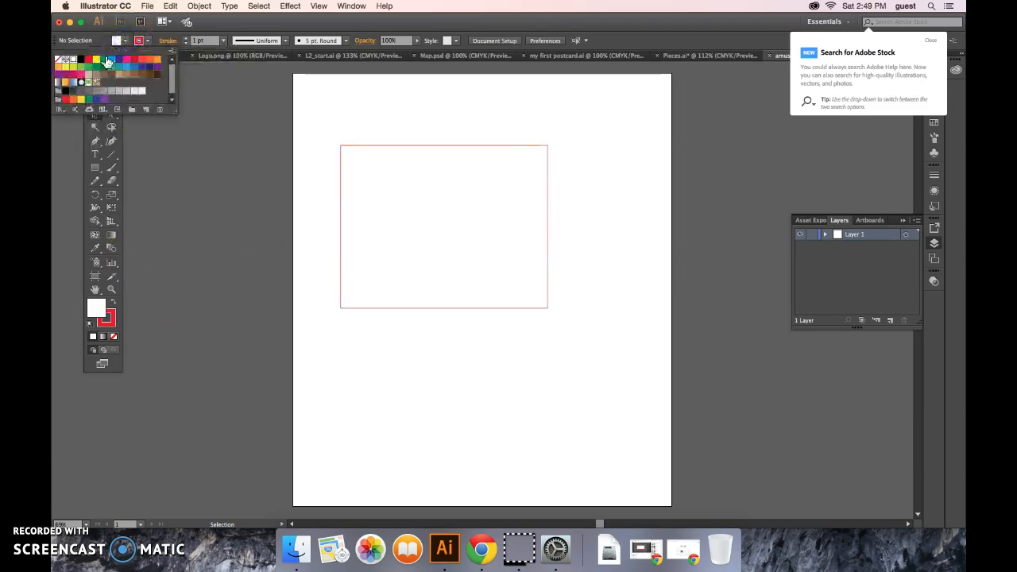
left_click(104, 60)
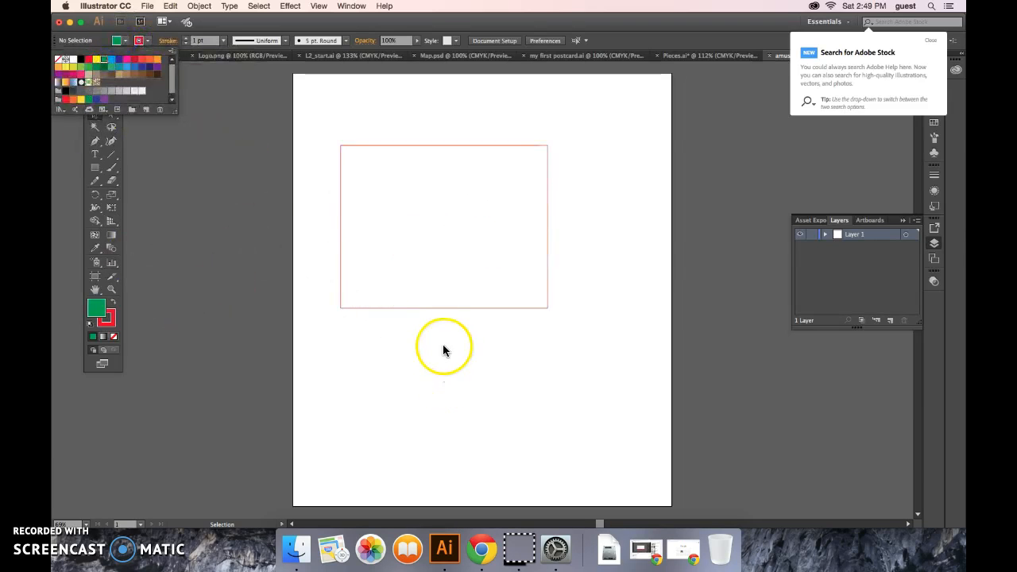
left_click(401, 318)
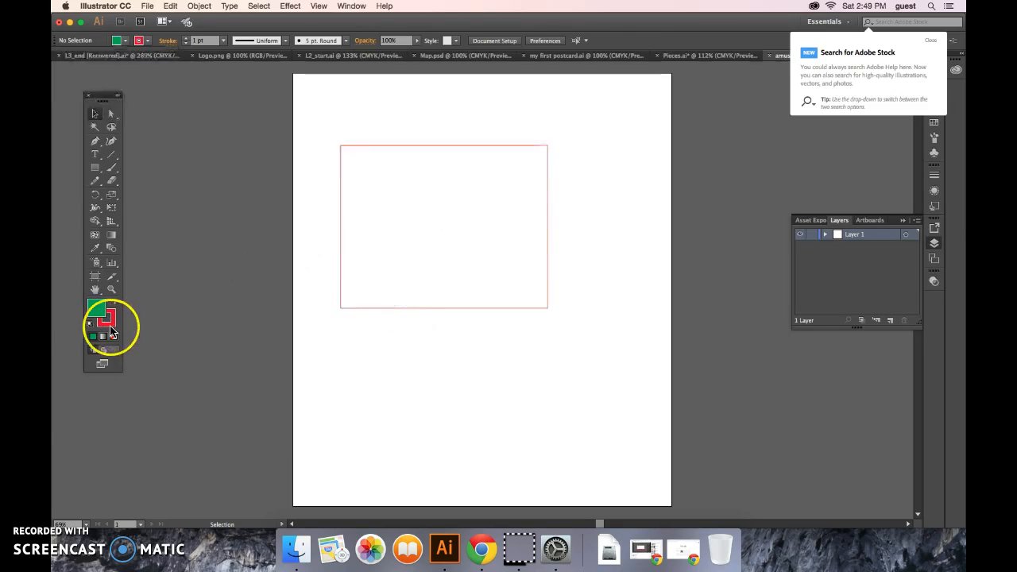
left_click(361, 245)
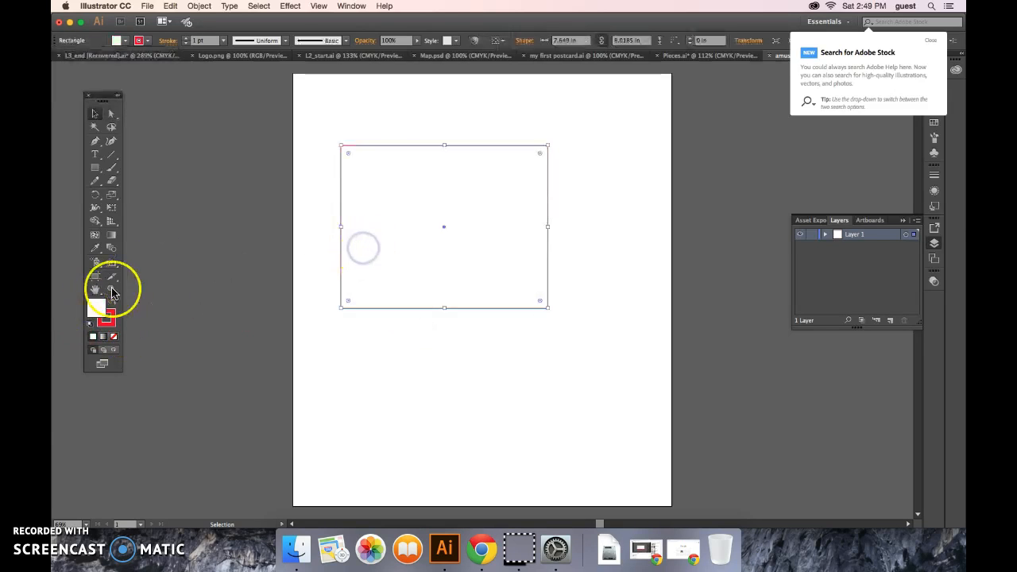
left_click(119, 41)
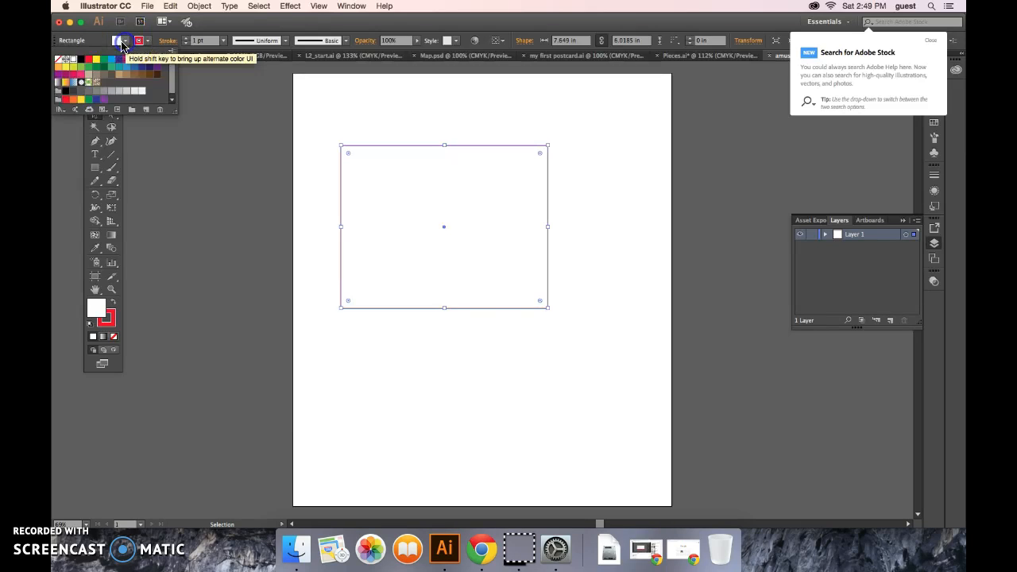
left_click(109, 69)
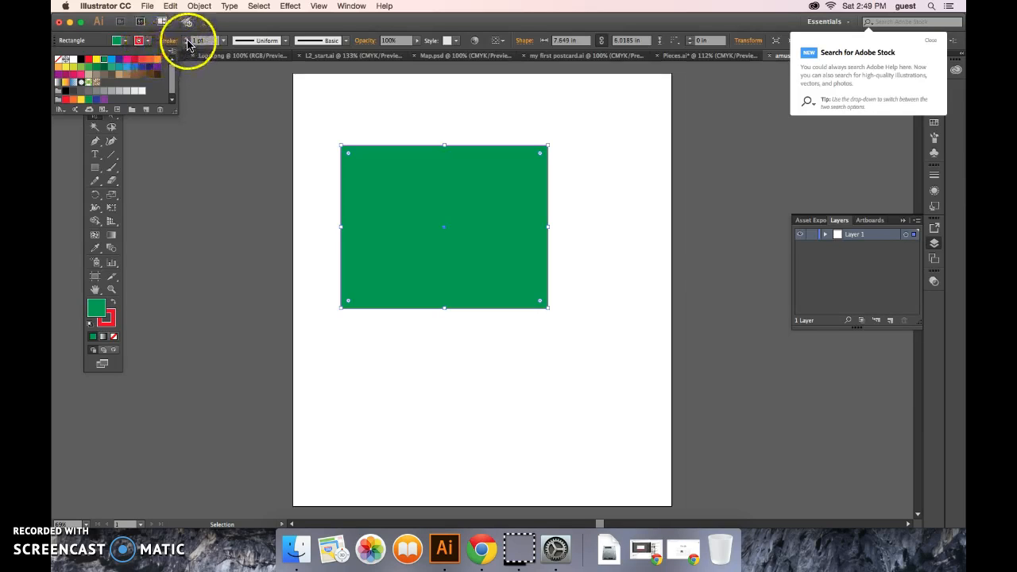
Set the green rectangle's stroke weight to 18 pt and delete the rectangle
left_click(186, 40)
left_click(186, 40)
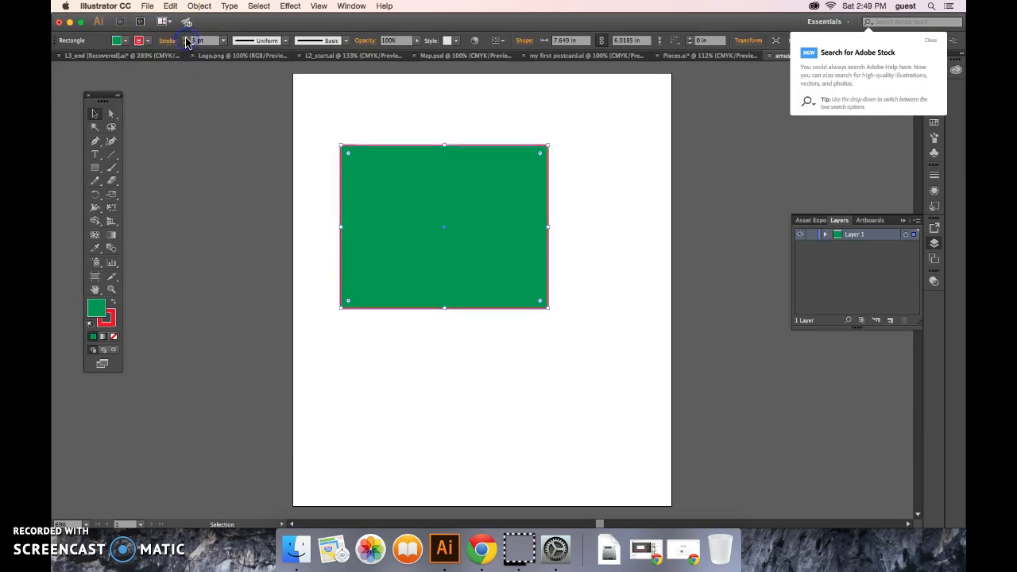
left_click(223, 41)
left_click(240, 244)
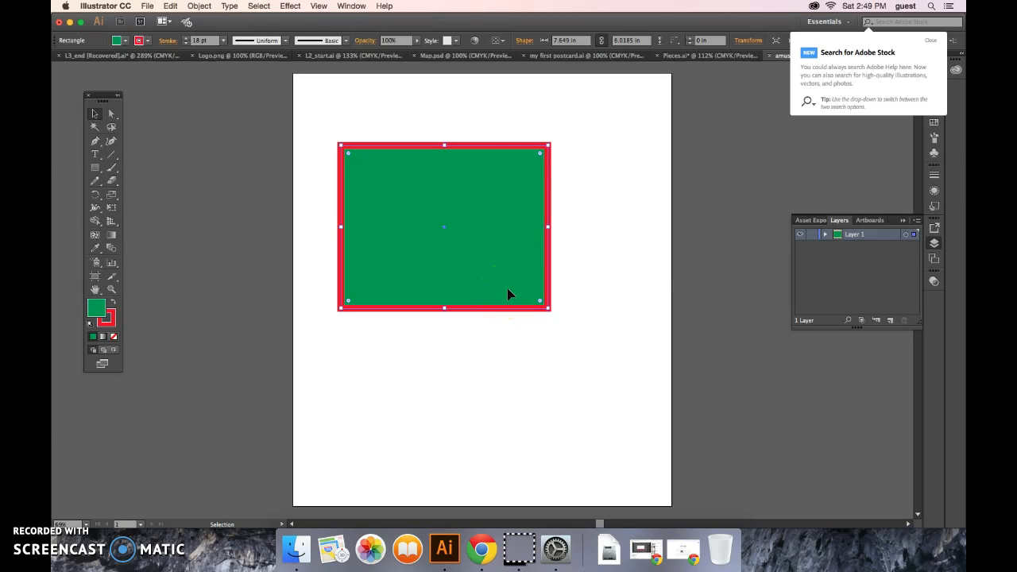
key("Delete")
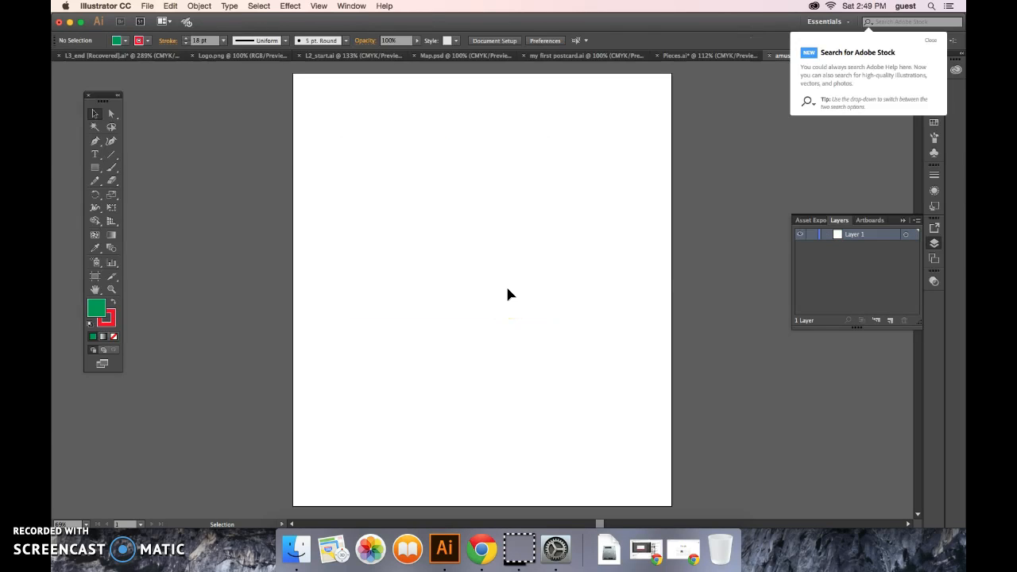
left_click(427, 295)
Draw a freehand ellipse about 7.63 × 7.15 in with the Ellipse tool and undo it
left_click(104, 150)
left_click(99, 171)
left_click(152, 202)
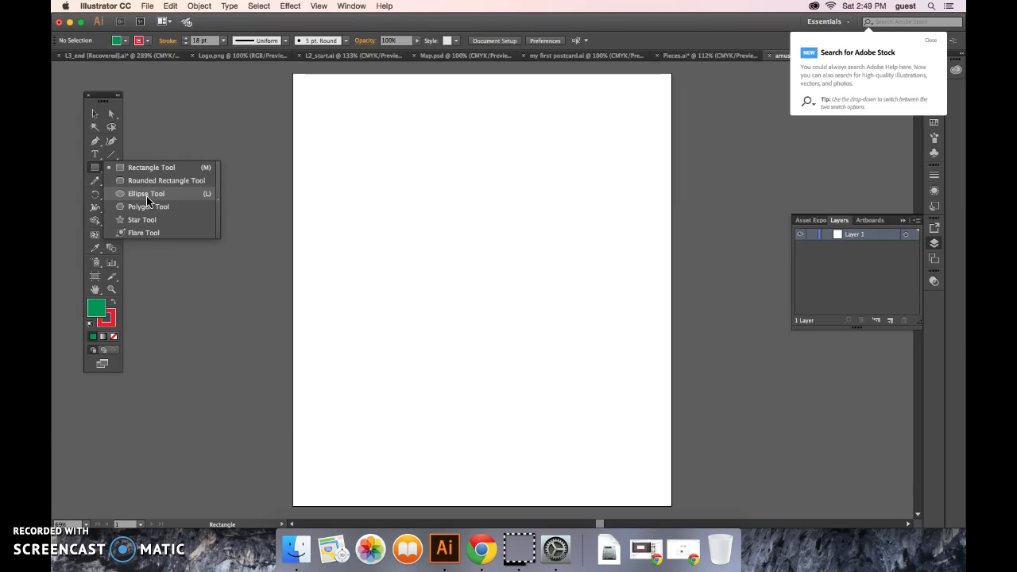
left_click(146, 196)
left_click_drag(339, 175, 529, 343)
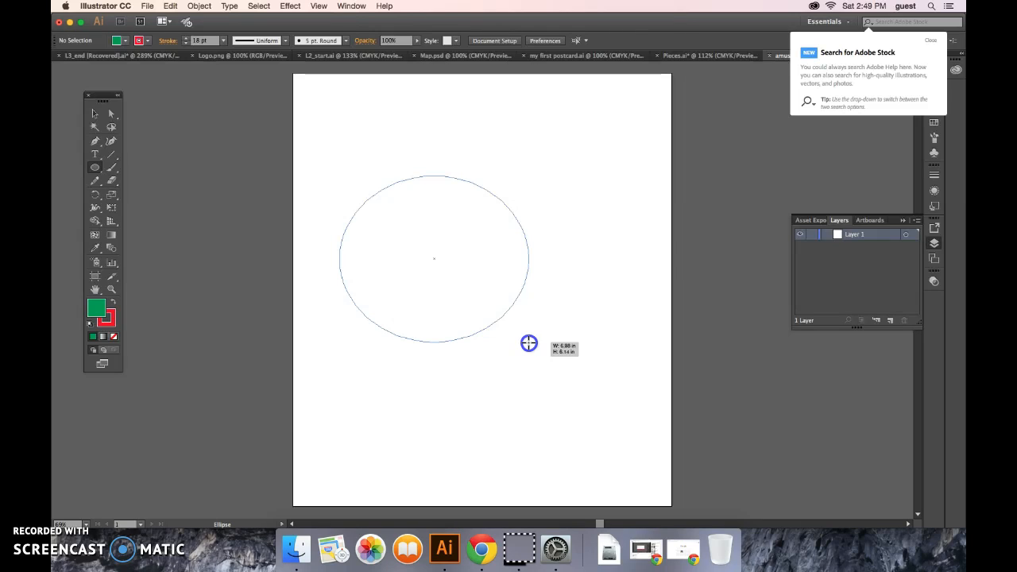
left_click_drag(530, 343, 544, 364)
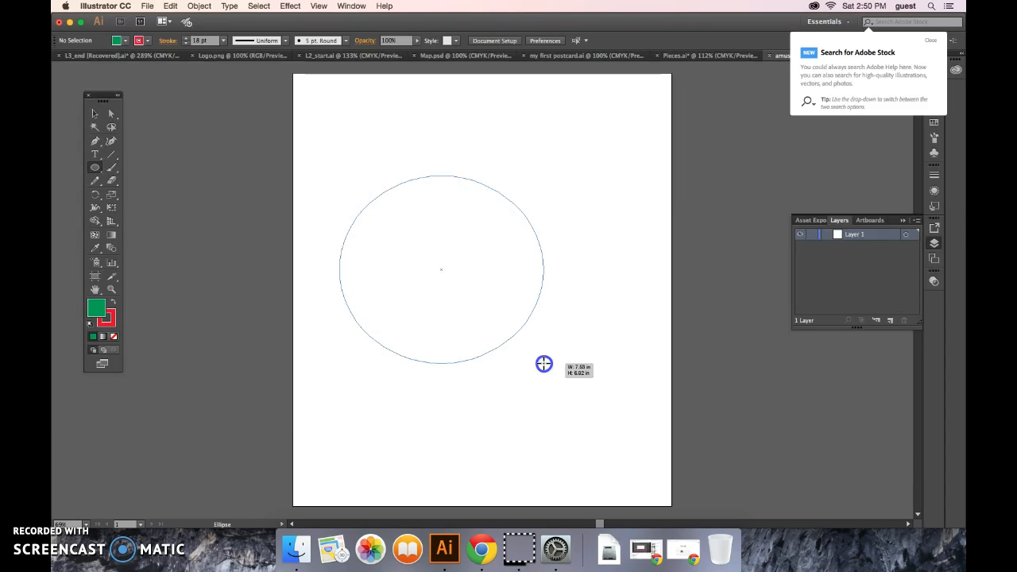
left_click_drag(545, 364, 546, 369)
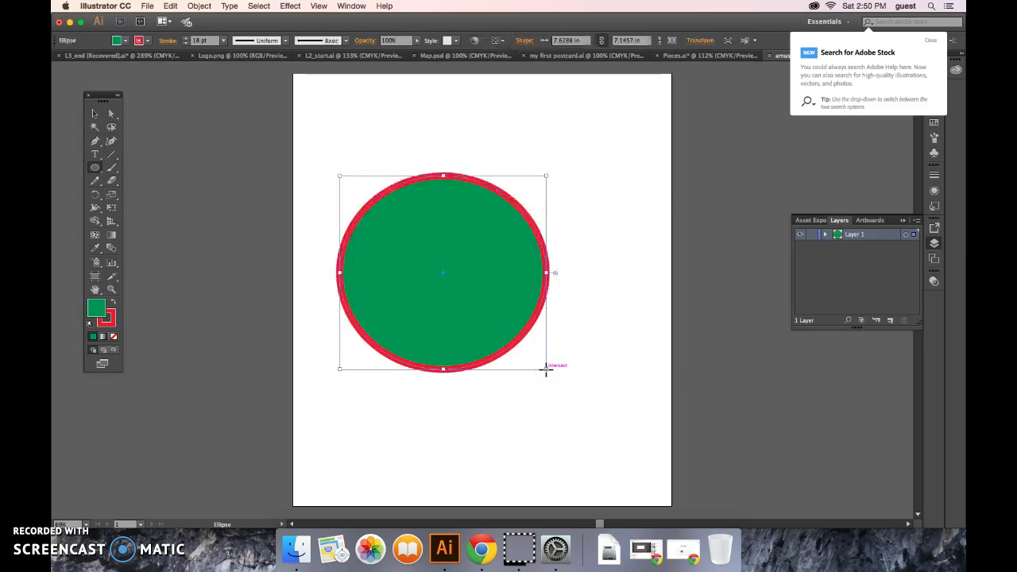
key("super+z")
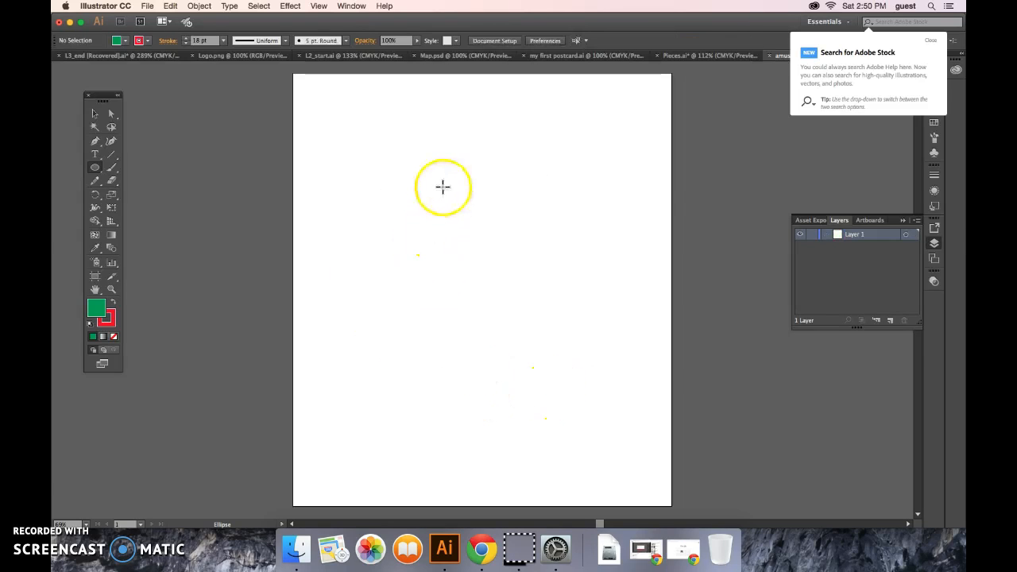
Create a circle with exact dimensions of 7.6 in width and 7.6 in height on the artboard
left_click(430, 185)
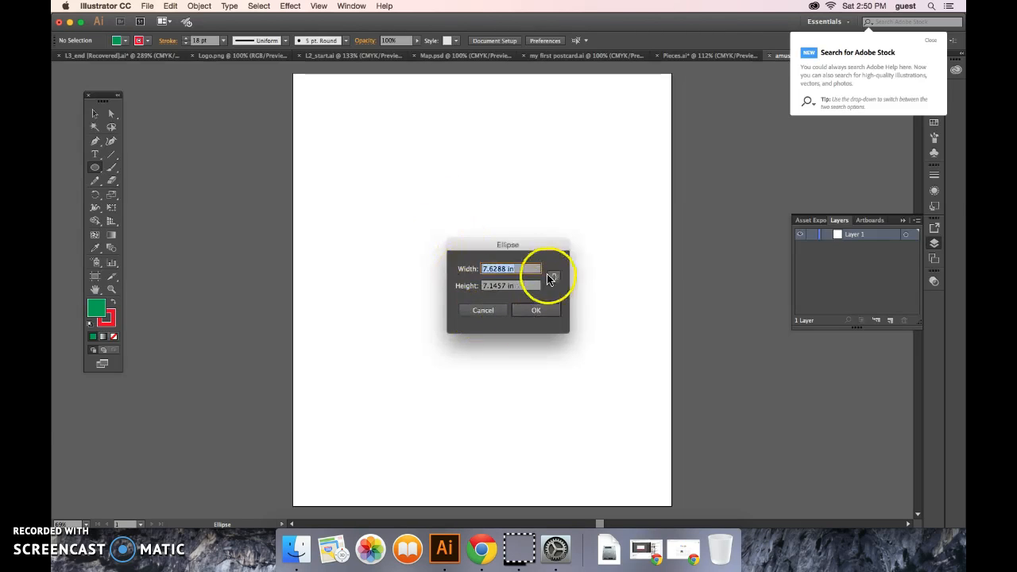
left_click(526, 268)
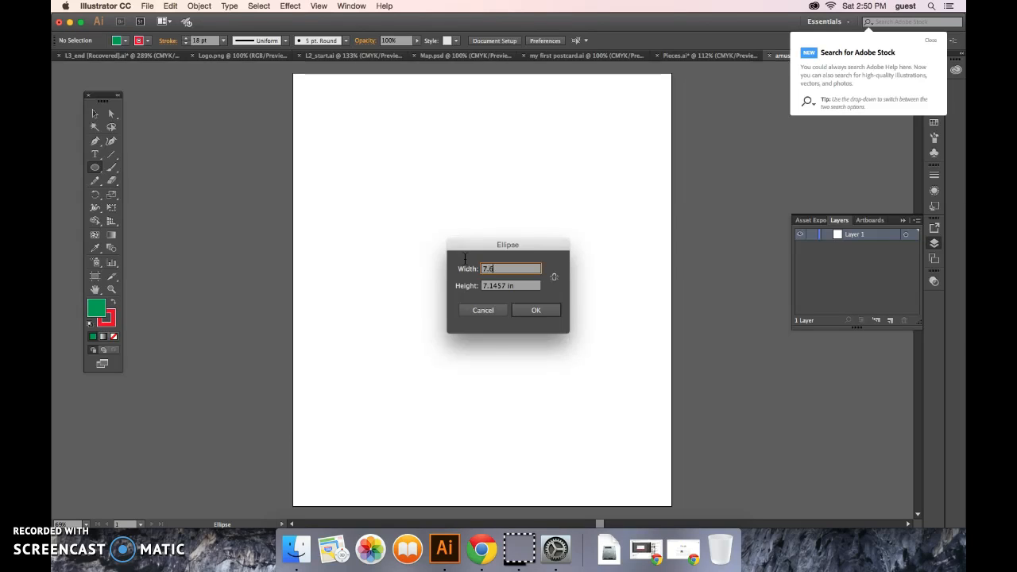
left_click_drag(529, 287, 502, 286)
left_click(538, 371)
left_click(548, 317)
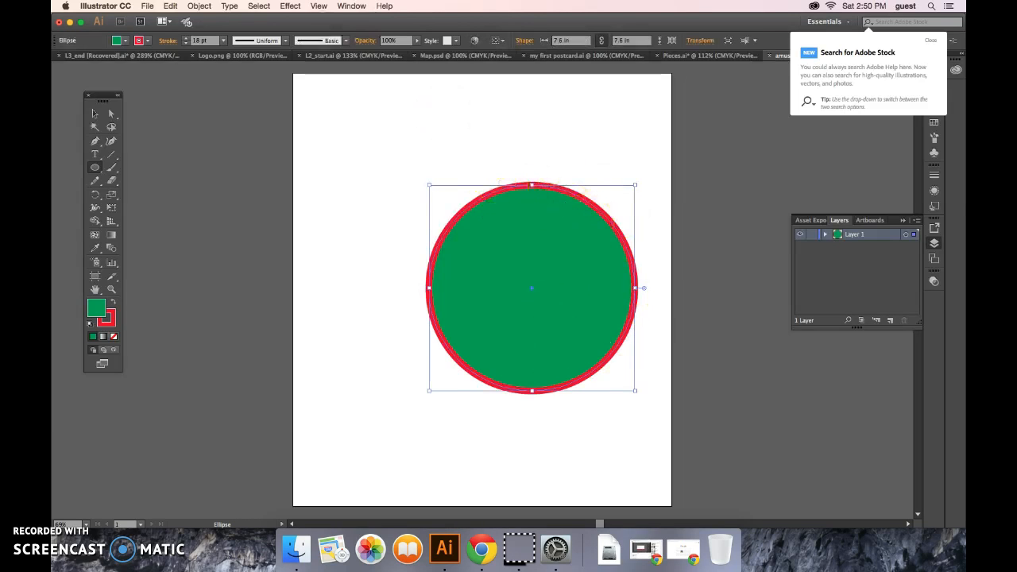
Set the circle's stroke to None and its fill to bright blue
left_click(116, 42)
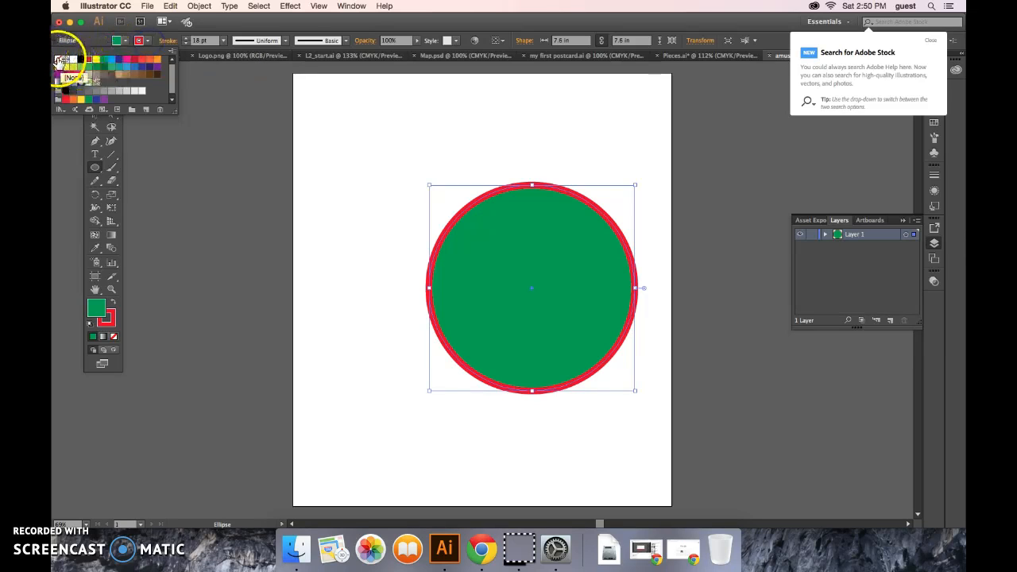
left_click(59, 61)
left_click(122, 41)
left_click(124, 42)
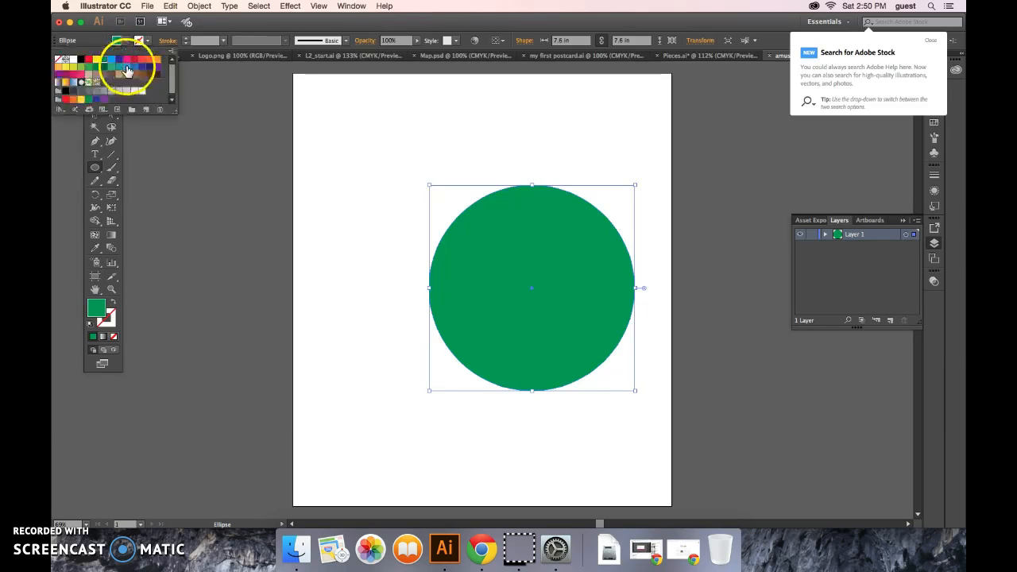
left_click(114, 67)
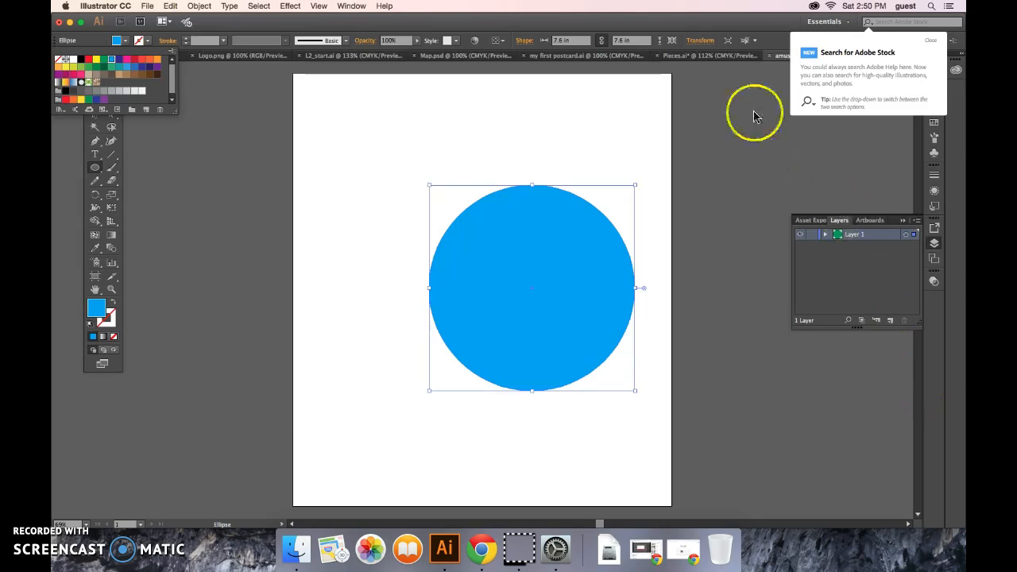
Display the Swatches panel
left_click(352, 7)
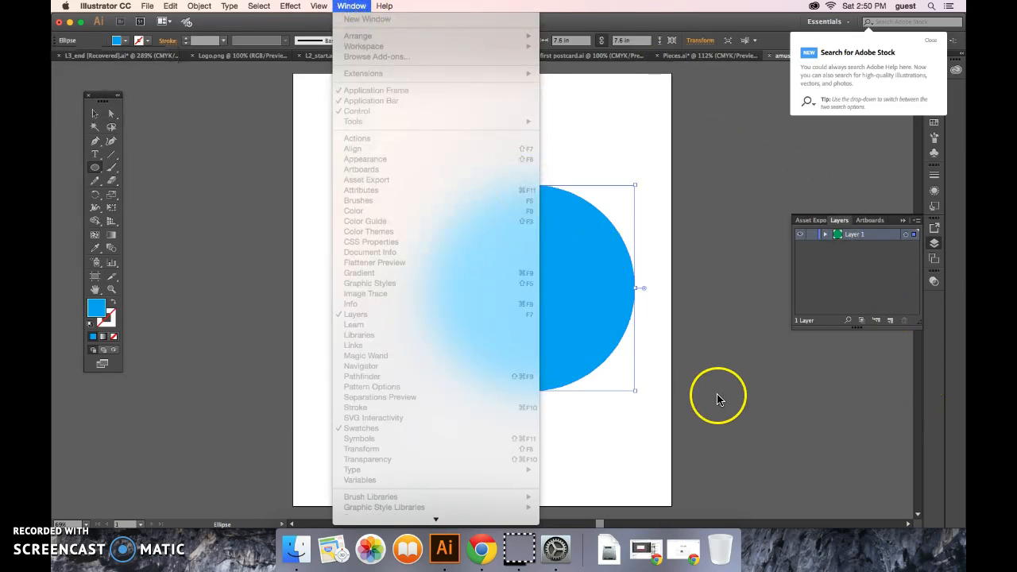
left_click(735, 412)
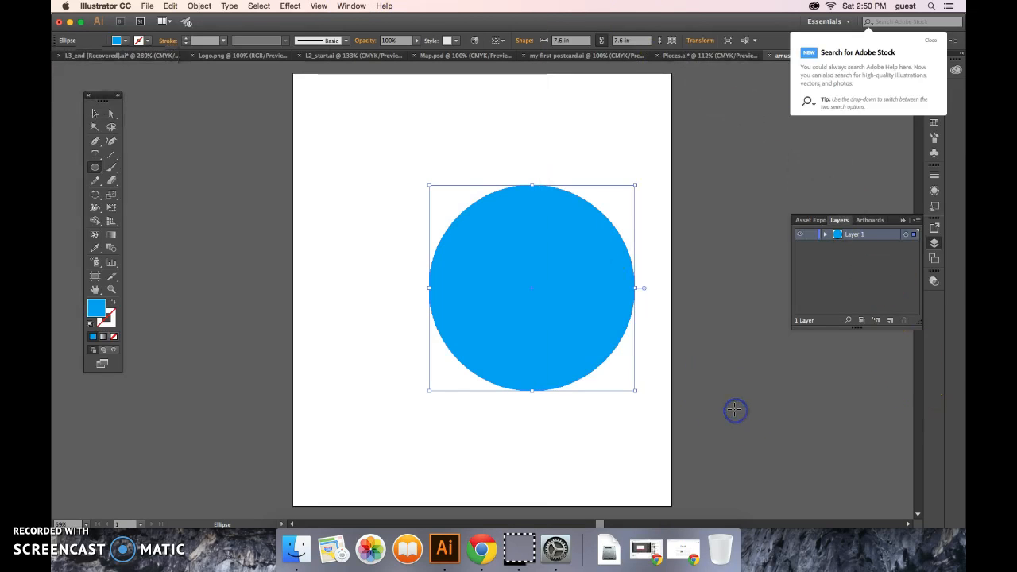
left_click(352, 7)
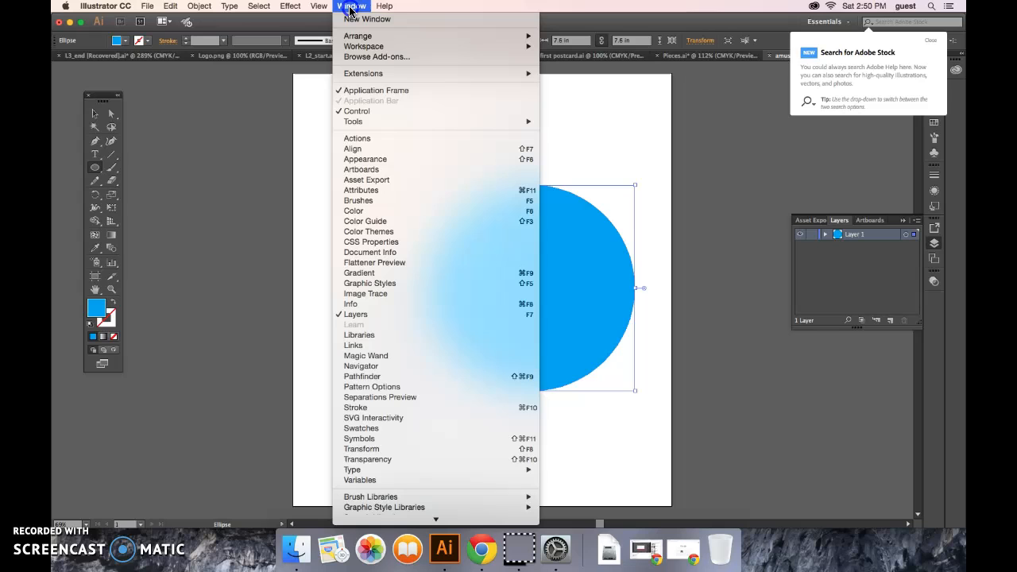
left_click(382, 429)
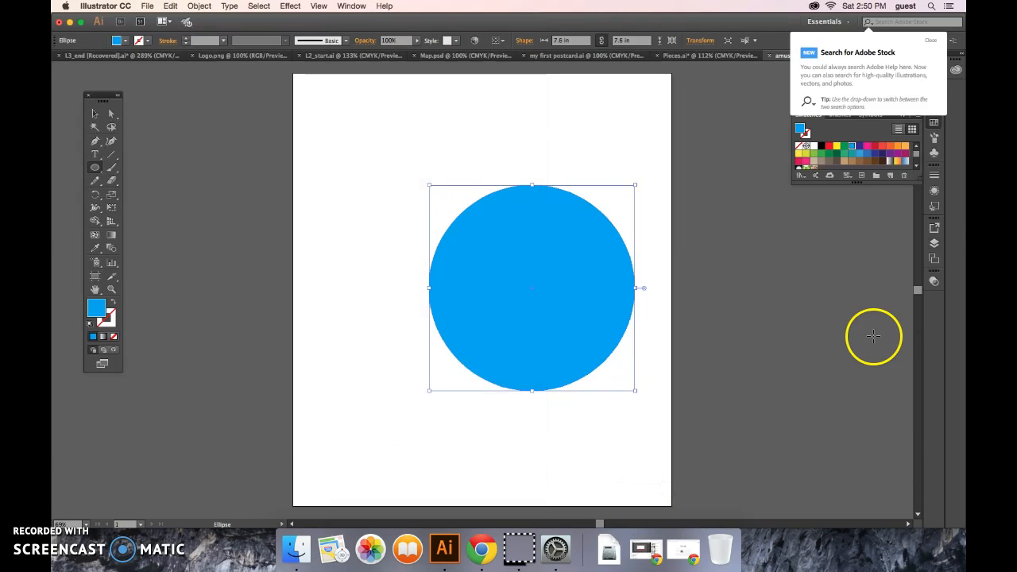
Try a red fill on the circle, restore its bright blue fill, and move the circle to the middle of the artboard
left_click(874, 149)
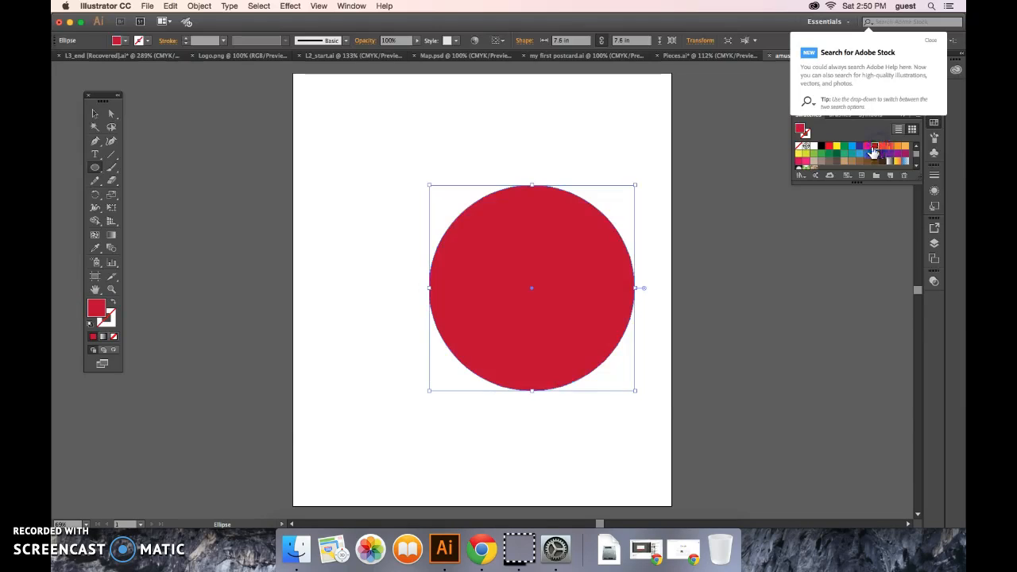
left_click(852, 153)
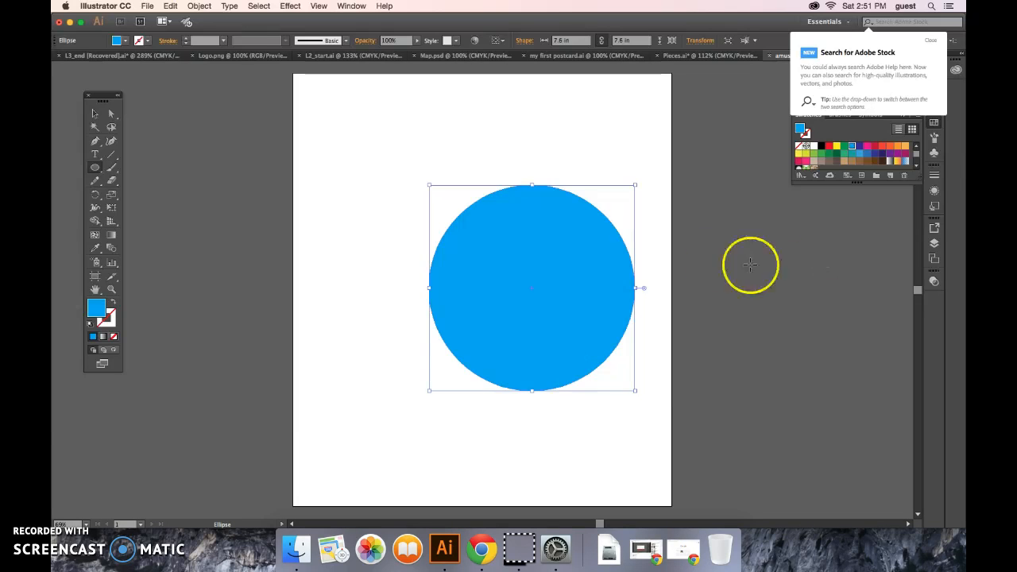
left_click(95, 112)
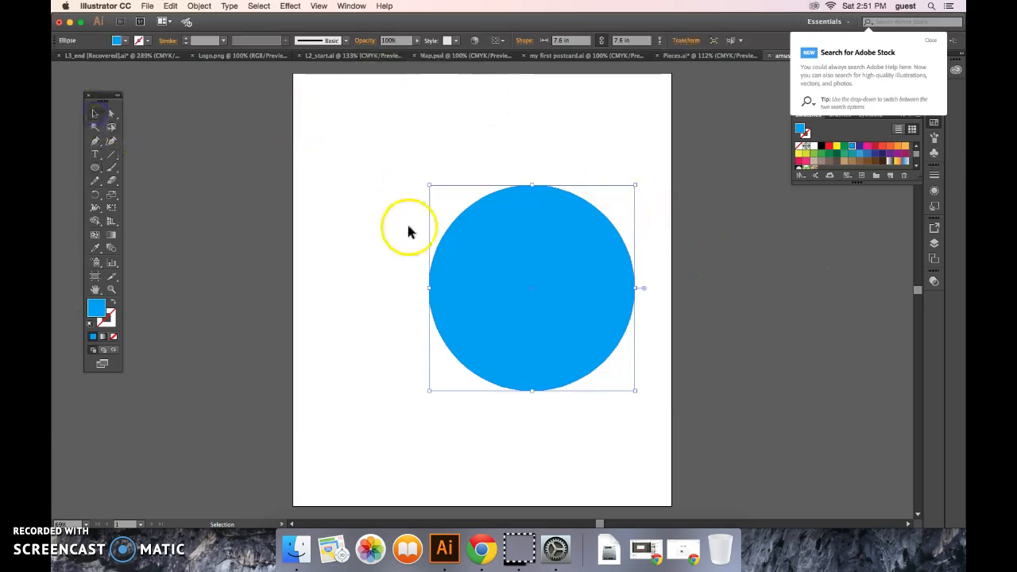
left_click_drag(540, 277, 491, 288)
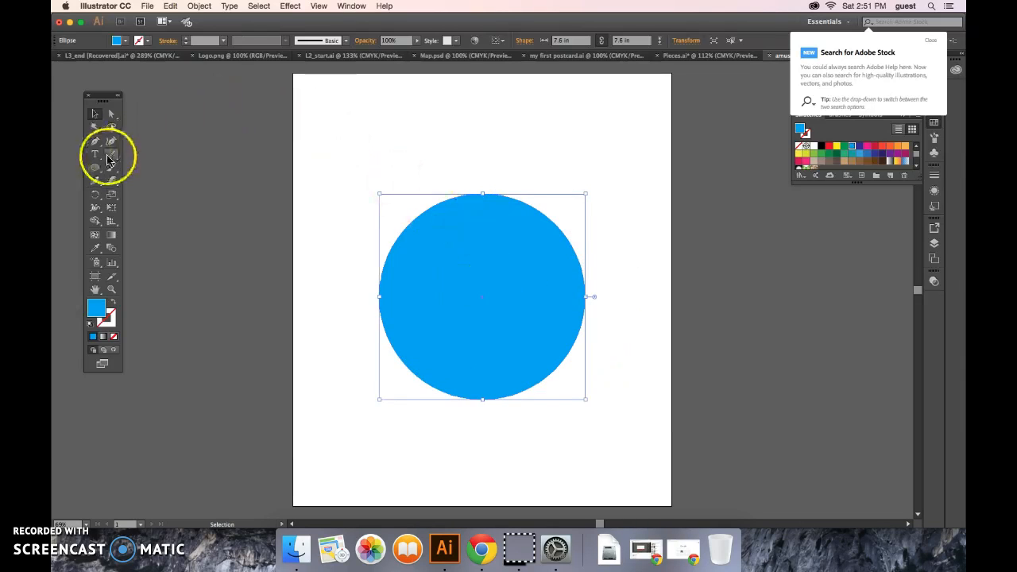
Activate the Pencil tool and set its fidelity to the most accurate level
left_click(94, 182)
left_click_drag(93, 183, 146, 199)
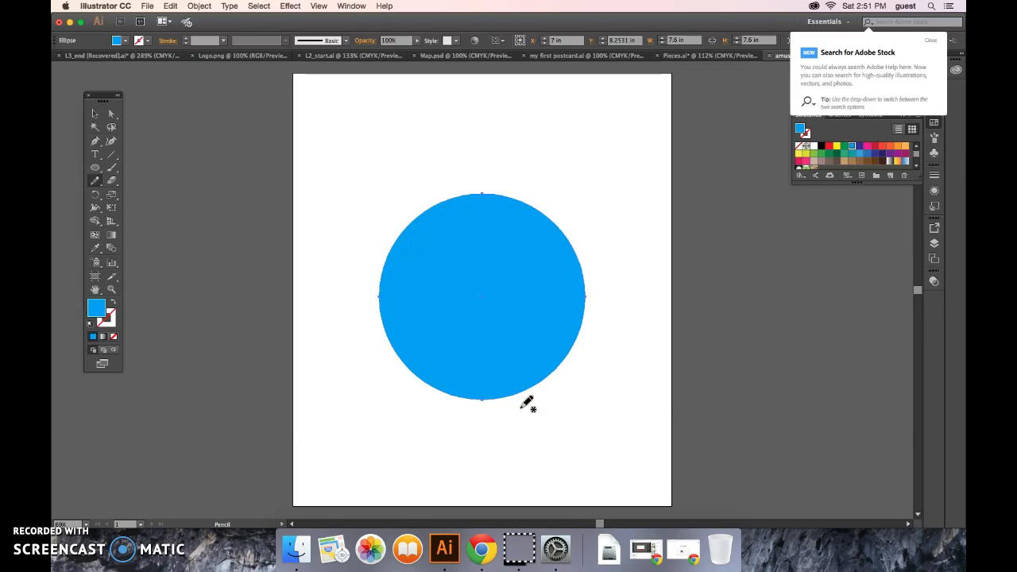
double_click(96, 184)
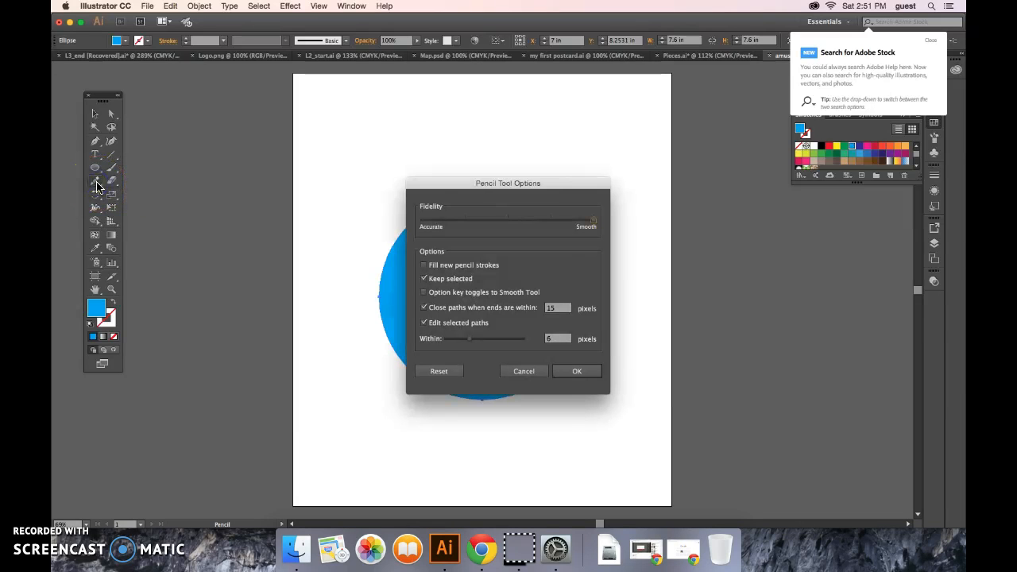
left_click(594, 222)
left_click_drag(510, 228, 507, 223)
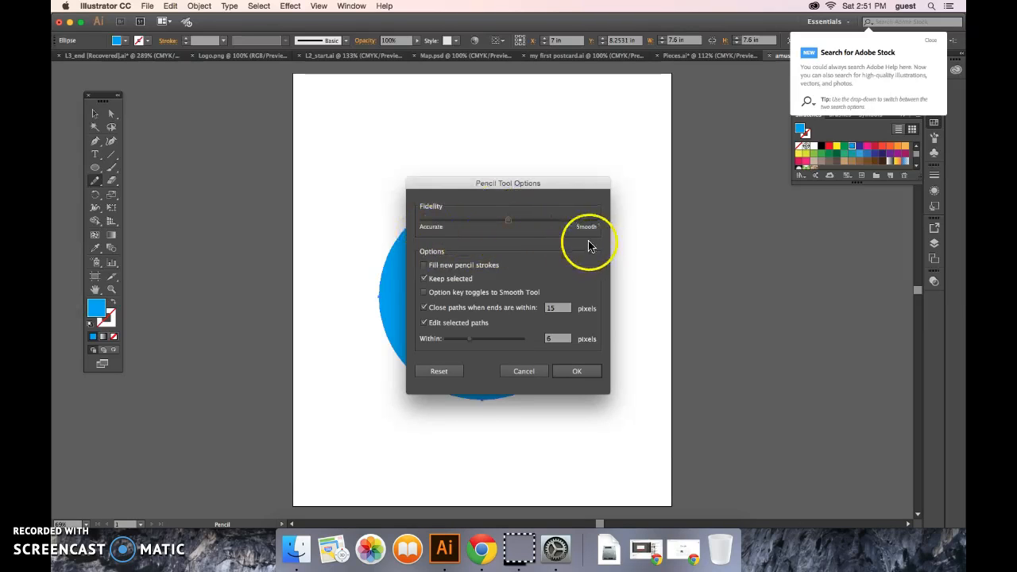
left_click(507, 224)
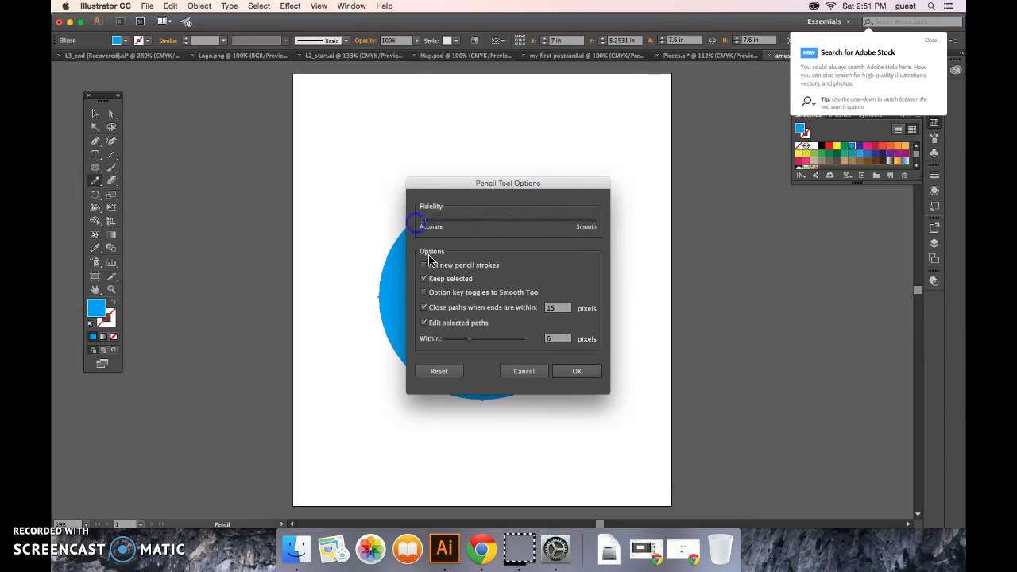
left_click(581, 374)
Draw a trial freehand path about 10.8 × 13.5 in winding around the circle and undo it
mouse_move(389, 360)
left_mouse_down()
mouse_move(398, 209)
mouse_move(381, 209)
mouse_move(529, 145)
mouse_move(572, 191)
mouse_move(634, 294)
mouse_move(576, 371)
mouse_move(565, 500)
mouse_move(484, 443)
left_mouse_up()
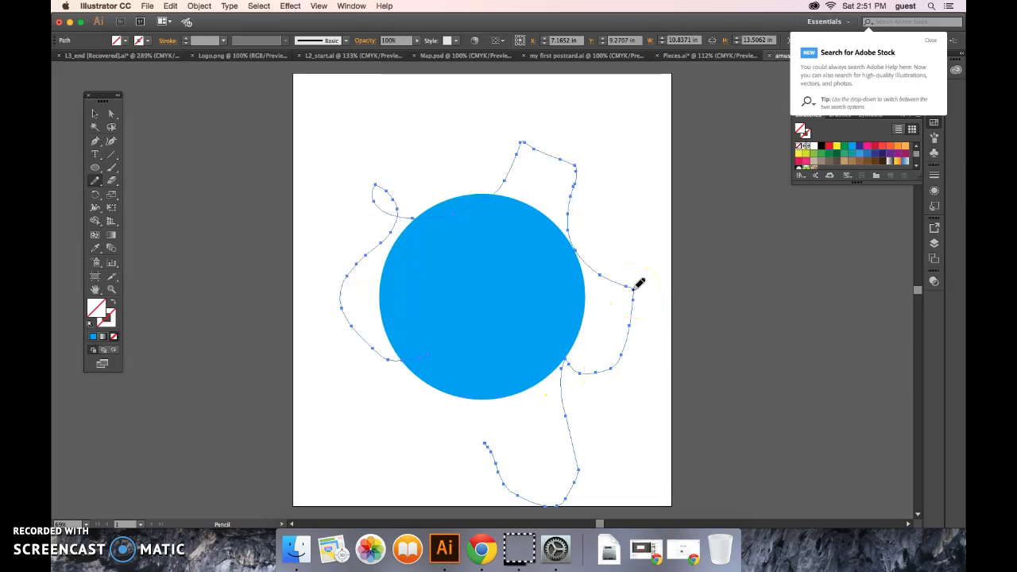
key("super+z")
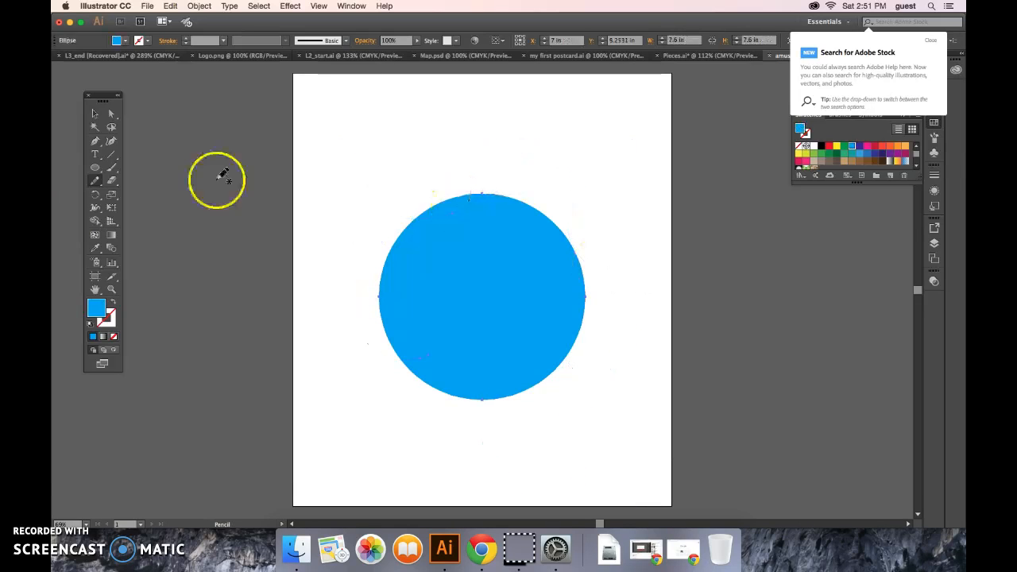
Adjust the Pencil tool's fidelity for smoother paths
double_click(97, 187)
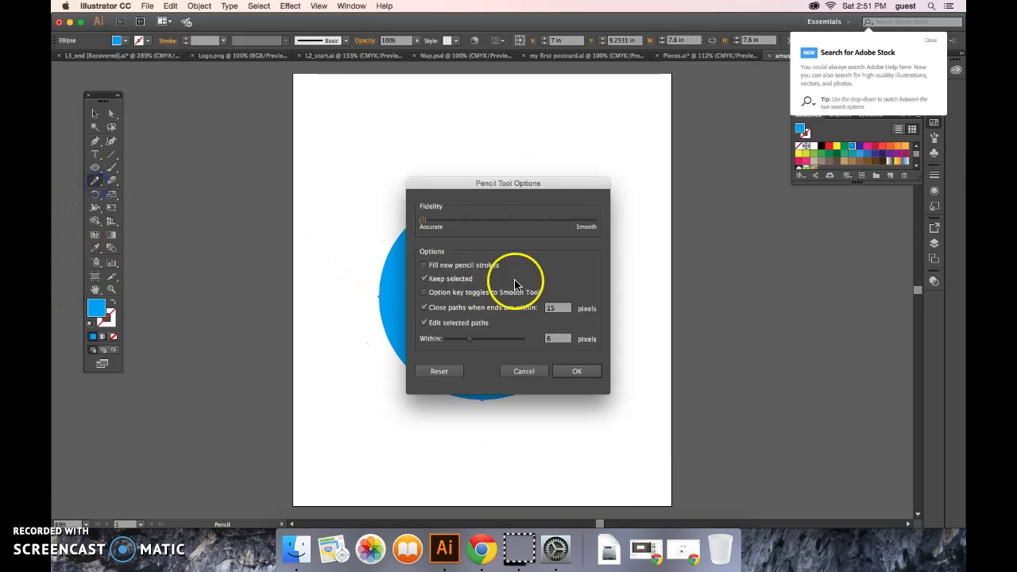
left_click(425, 224)
left_click(577, 371)
Draw trial pencil paths looping around the circle, the last about 12 × 12.1 in, and undo them
mouse_move(458, 416)
left_mouse_down()
mouse_move(388, 410)
mouse_move(353, 330)
left_mouse_up()
left_click_drag(373, 298, 310, 9)
key("super+z")
mouse_move(466, 332)
left_mouse_down()
mouse_move(432, 390)
mouse_move(338, 278)
mouse_move(361, 185)
left_mouse_up()
mouse_move(496, 213)
left_mouse_down()
mouse_move(586, 244)
mouse_move(574, 209)
mouse_move(560, 255)
mouse_move(650, 404)
mouse_move(608, 506)
mouse_move(470, 436)
left_mouse_up()
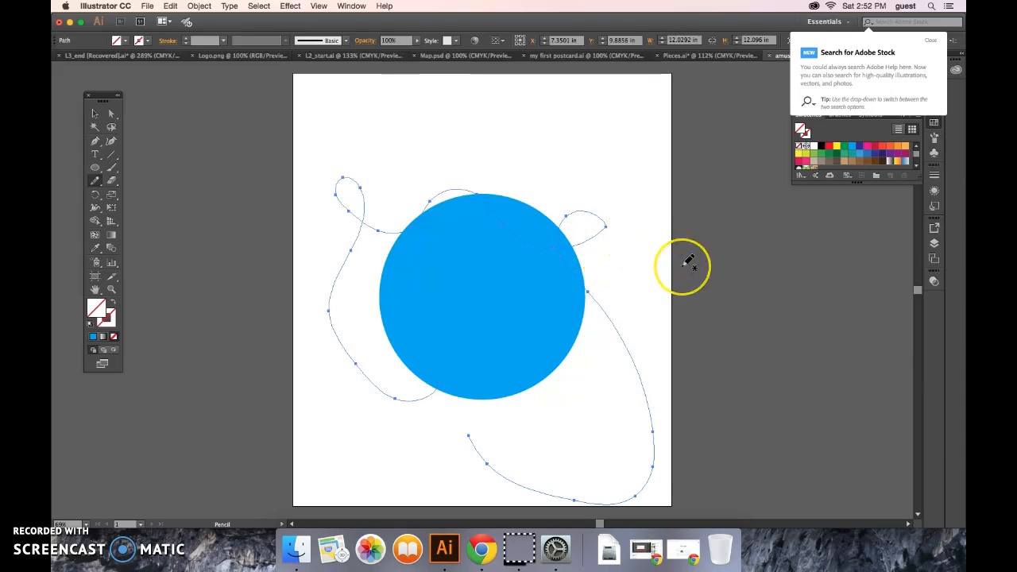
key("super+z")
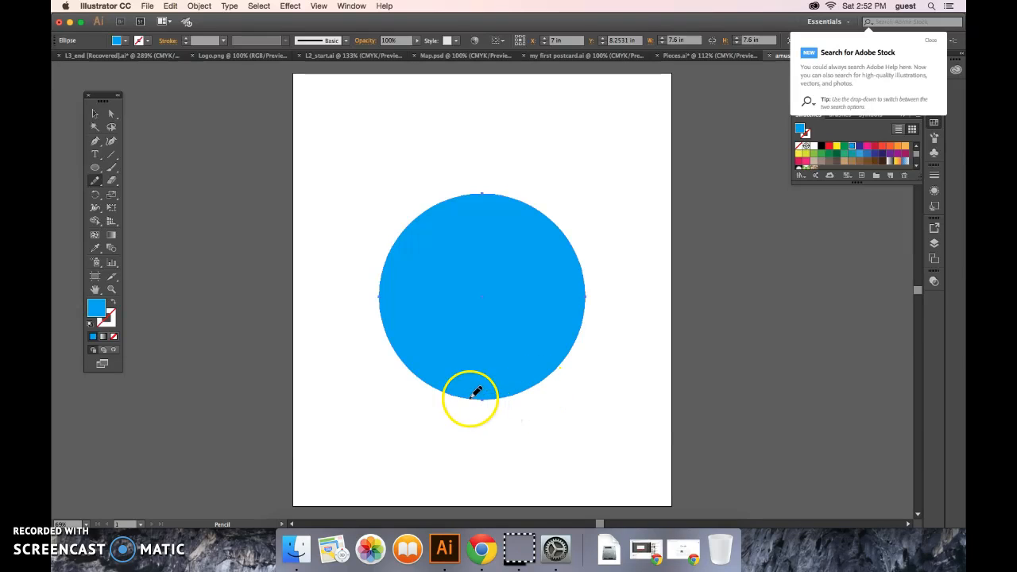
Draw a freehand looping pencil path about 10.4 × 9.4 in that starts below the circle and winds over its upper edge
left_click_drag(434, 397, 377, 382)
left_click_drag(371, 278, 383, 194)
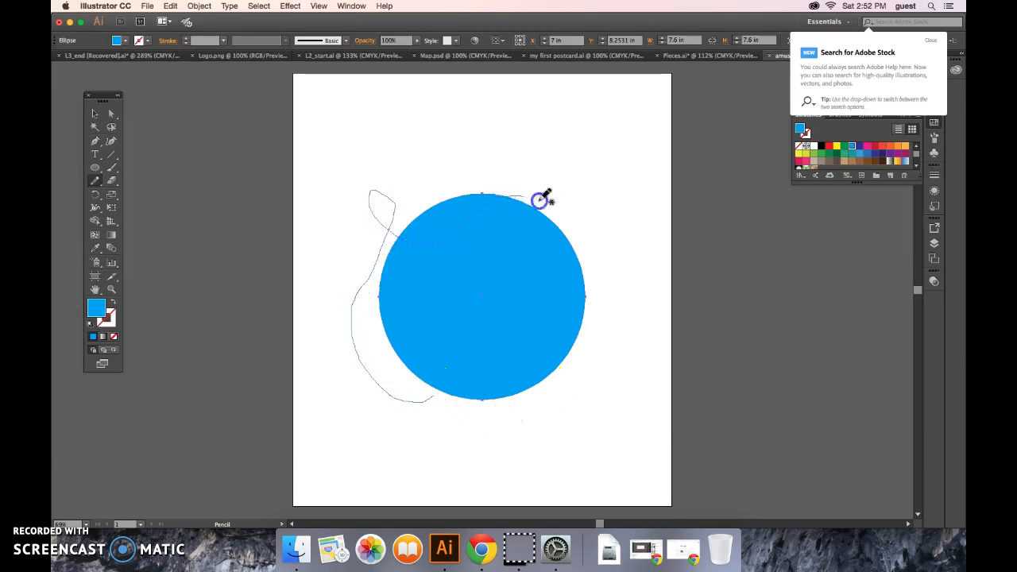
mouse_move(589, 285)
left_mouse_down()
mouse_move(583, 385)
mouse_move(558, 438)
left_mouse_up()
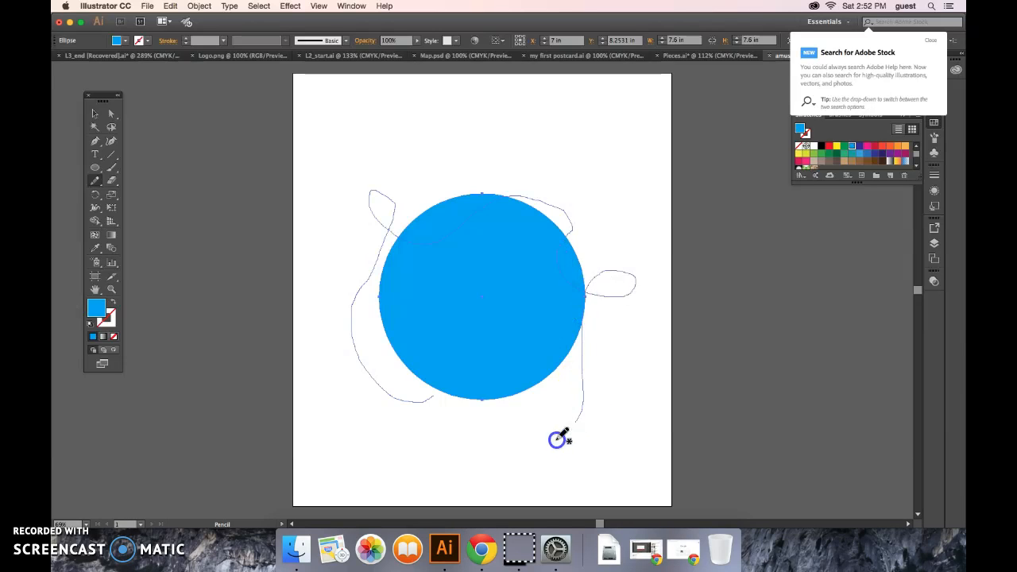
left_click_drag(499, 419, 499, 418)
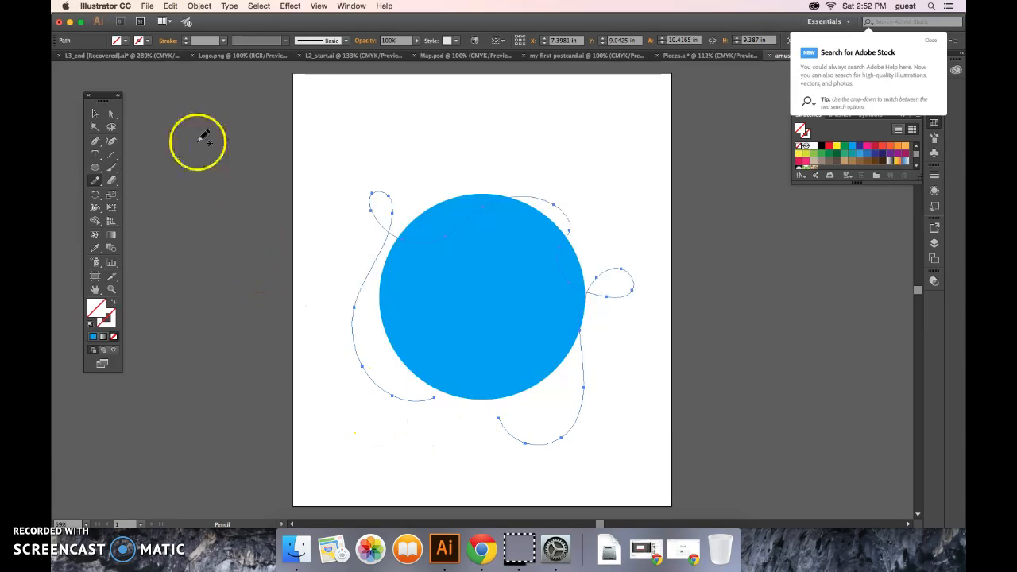
Give the looping pencil path a red stroke with a weight of 60 pt
left_click(147, 43)
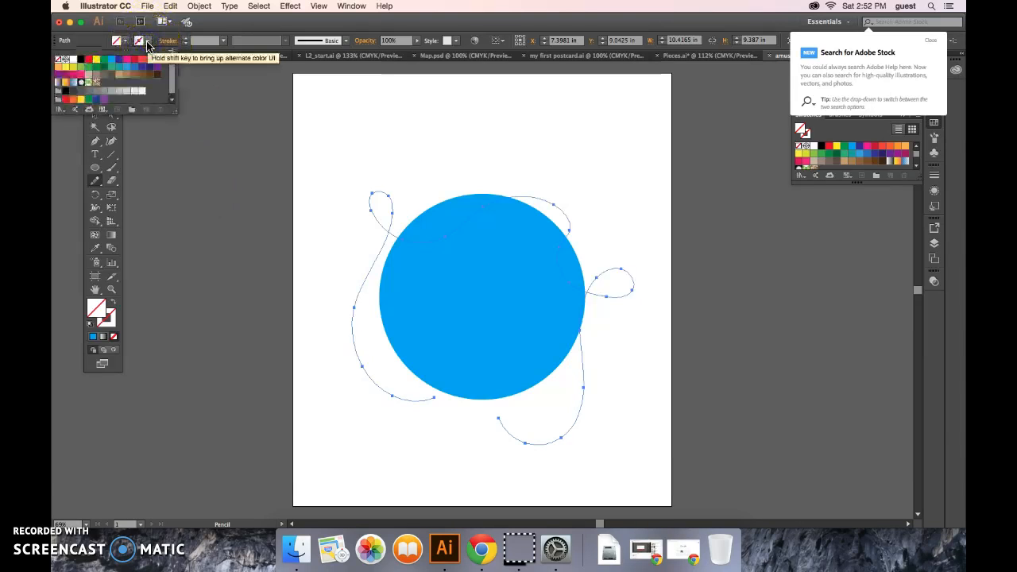
left_click(89, 60)
left_click(86, 66)
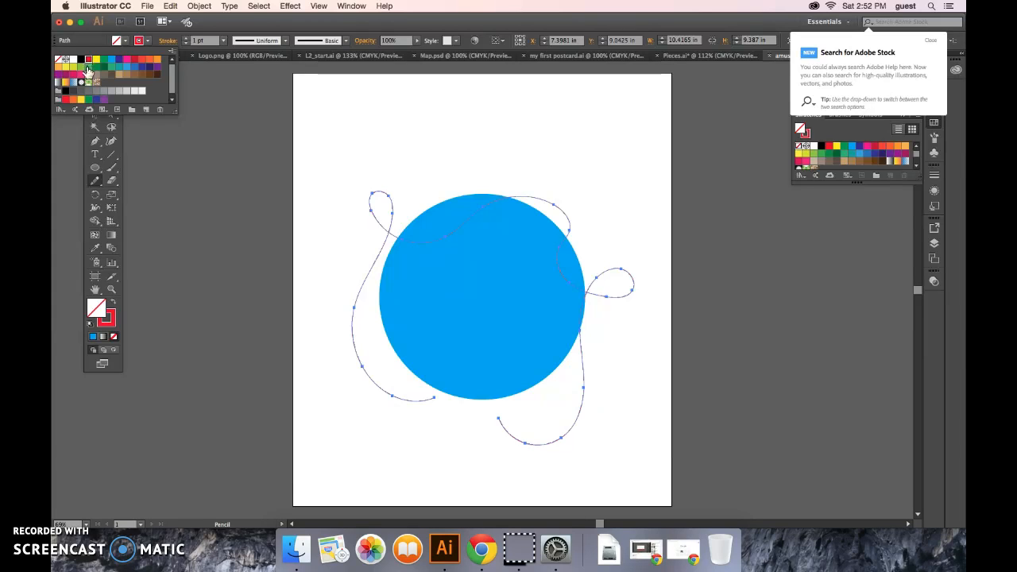
left_click(224, 42)
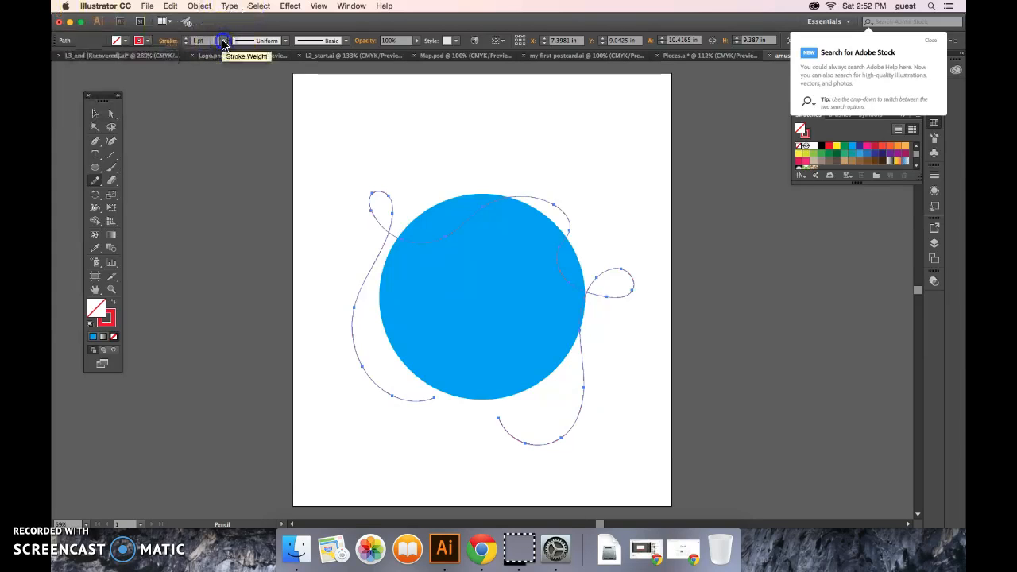
left_click_drag(245, 262, 248, 278)
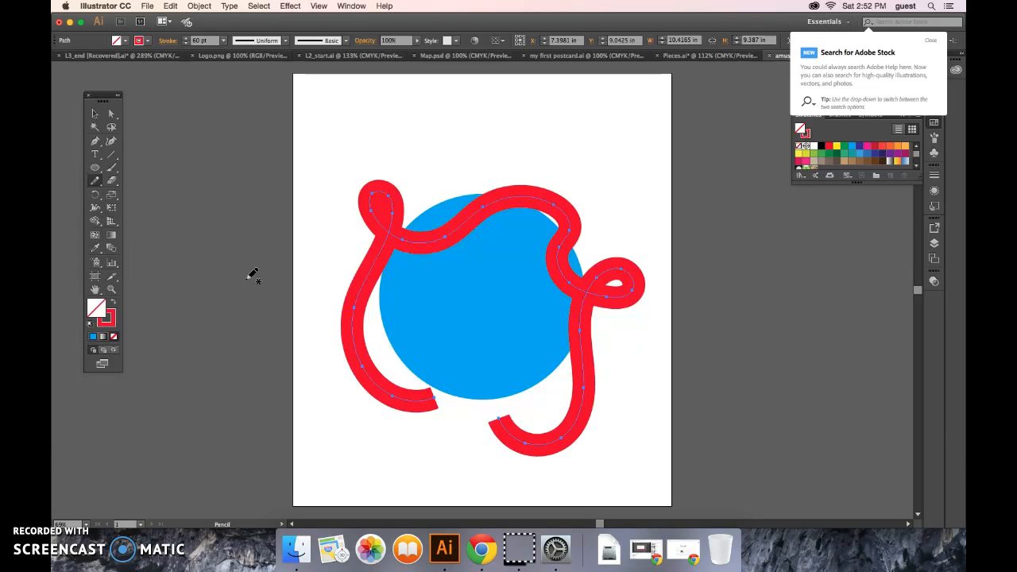
Make the red path's stroke a dashed line with 28 pt dashes and 3 pt gaps
left_click(168, 42)
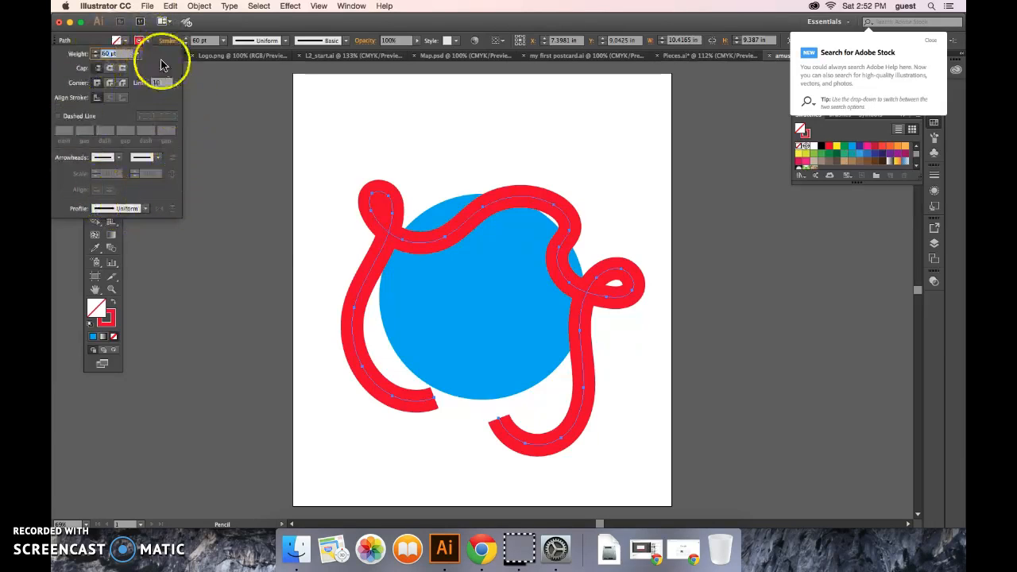
left_click(60, 117)
left_click(72, 137)
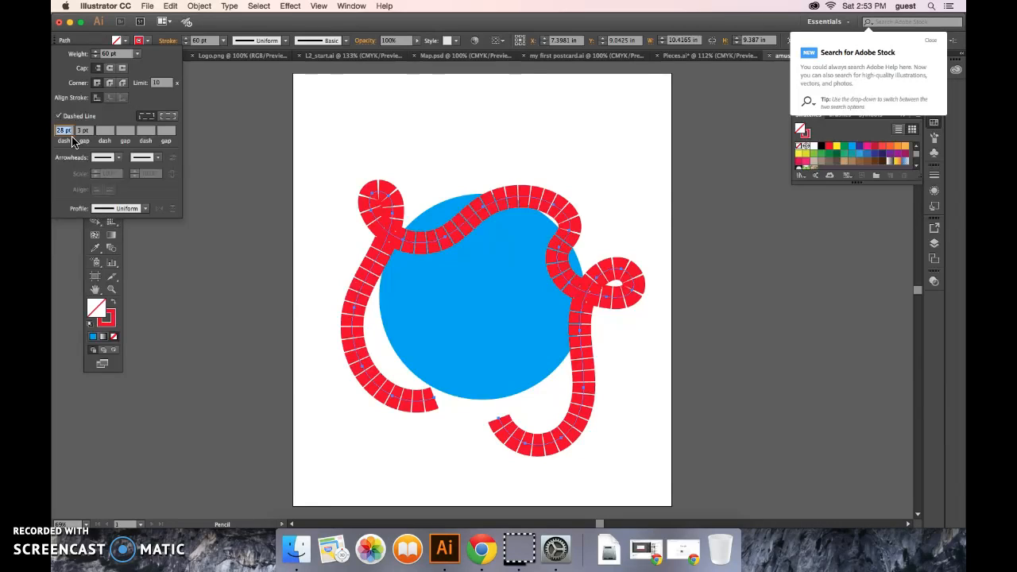
left_click(249, 72)
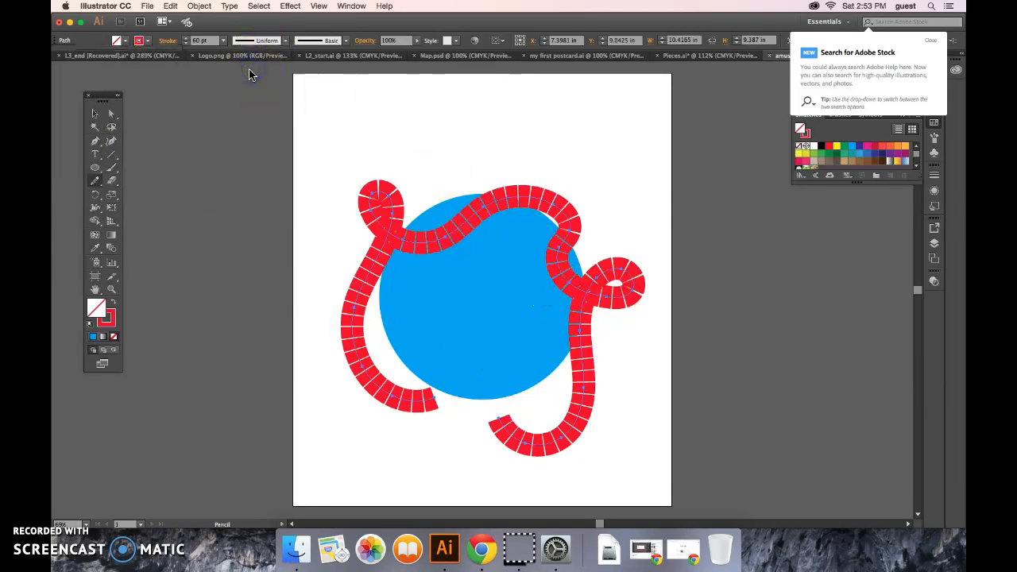
Use the Width tool to narrow the red path below its left loop and widen its lower left curve
left_click(96, 208)
left_click_drag(97, 209, 157, 213)
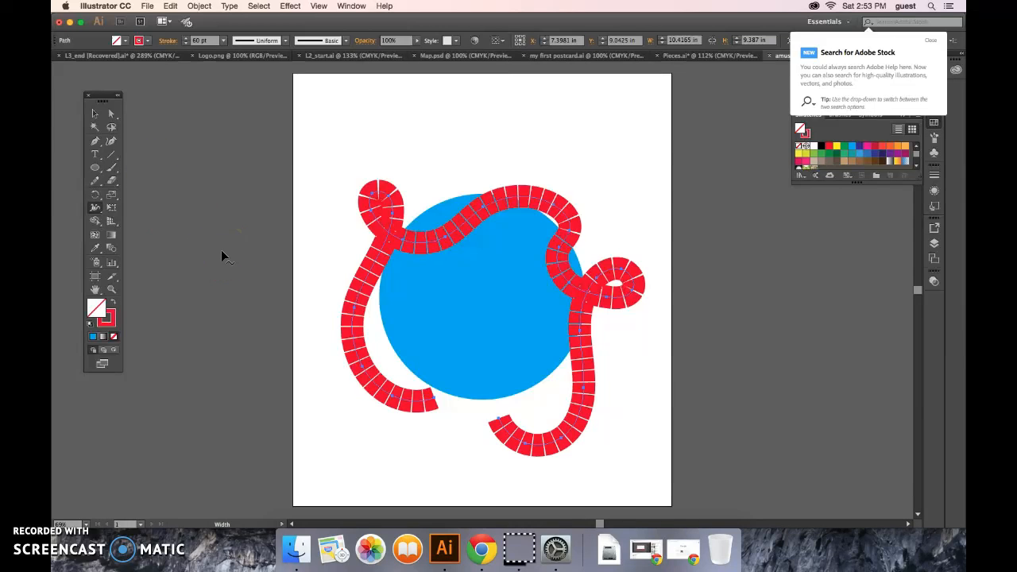
key("super+equal")
key("super+equal")
mouse_move(221, 249)
left_mouse_down()
mouse_move(238, 256)
mouse_move(216, 260)
mouse_move(203, 241)
mouse_move(224, 266)
left_mouse_up()
mouse_move(194, 415)
left_mouse_down()
mouse_move(204, 418)
mouse_move(182, 417)
left_mouse_up()
Widen the red stroke where it waves across the circle's upper part and narrow it at the left loop
mouse_move(397, 172)
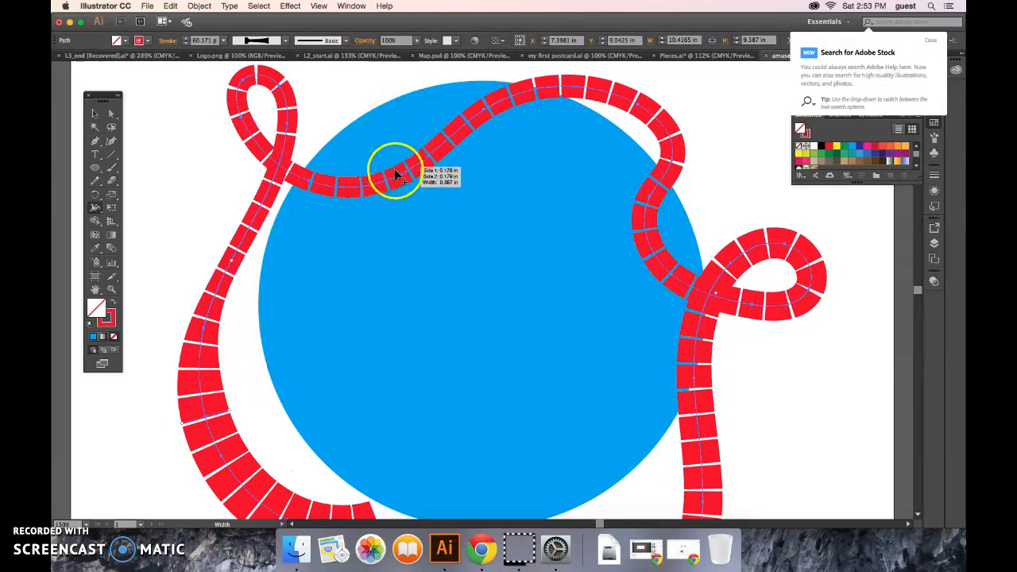
left_click_drag(400, 176, 395, 154)
left_click_drag(268, 96, 276, 92)
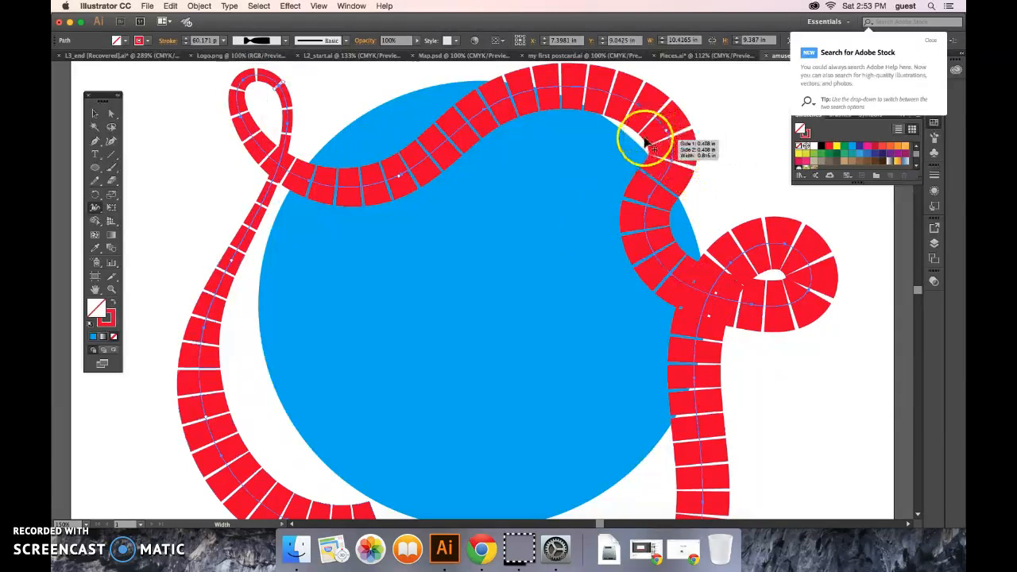
Vary the red stroke's width along the right side, narrowing the upper bend and the descending stretch and keeping the right loop thick
left_click_drag(641, 136, 656, 135)
mouse_move(743, 270)
left_mouse_down()
mouse_move(771, 272)
mouse_move(784, 246)
mouse_move(808, 230)
left_mouse_up()
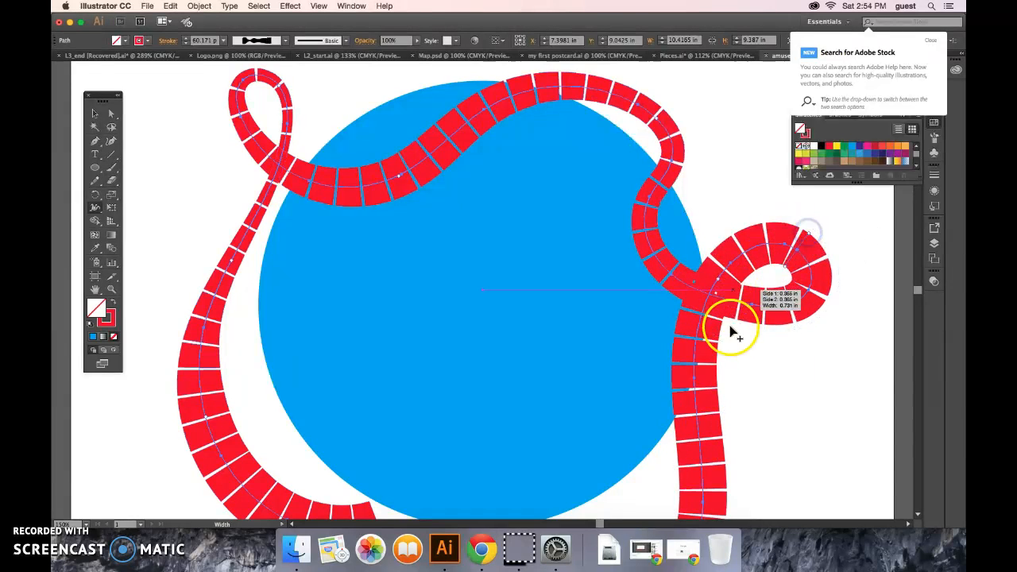
left_click_drag(717, 357, 702, 352)
Narrow the red stroke just before both path ends so that each end flares into a pointed tail
scroll(803, 389, "up", 3)
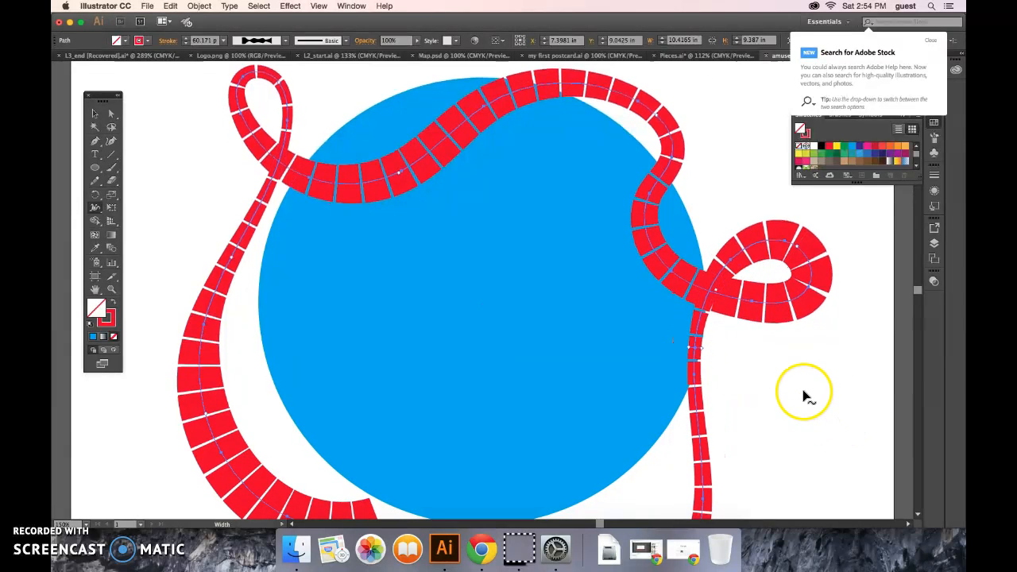
scroll(803, 385, "down", 6)
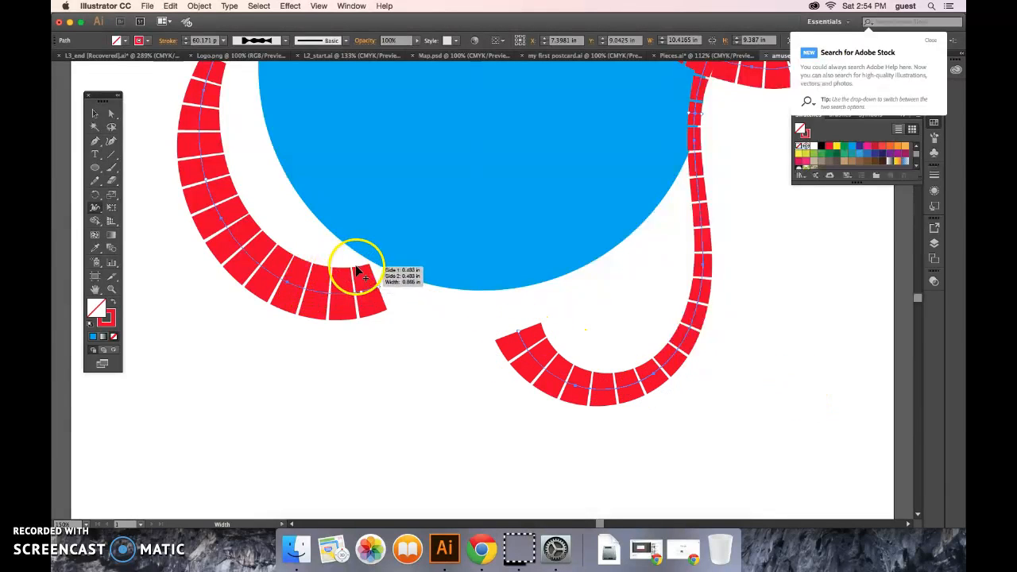
left_click_drag(356, 271, 357, 283)
left_click_drag(566, 371, 545, 352)
left_click(723, 424)
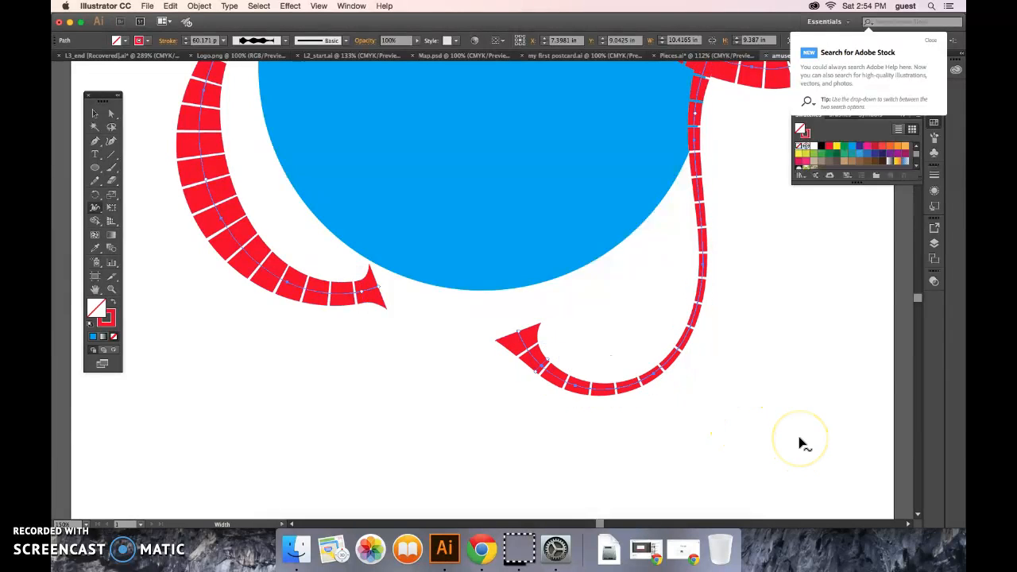
key("super+0")
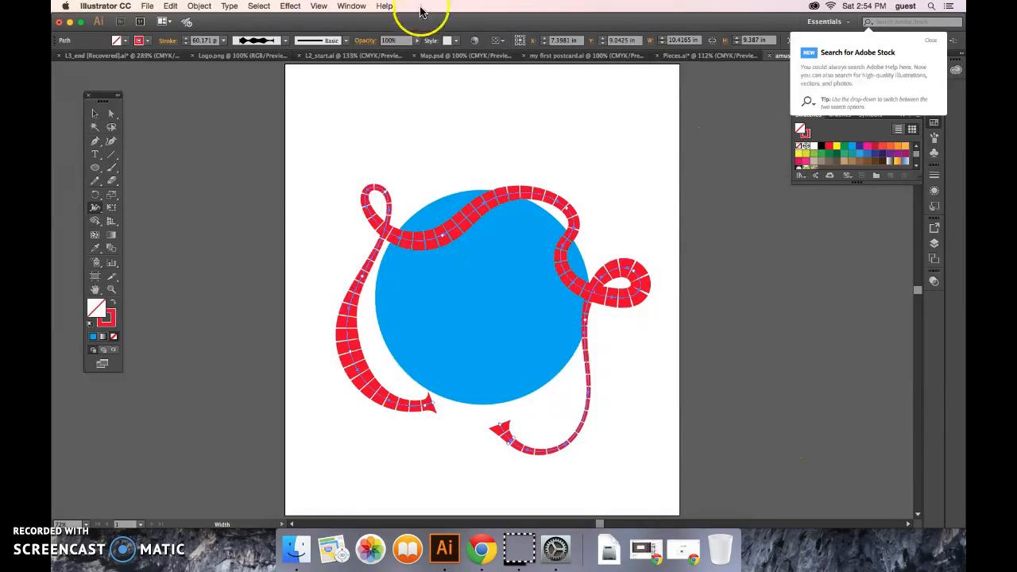
Switch to the Pieces.ai document containing the castle tower and flag
left_click(719, 56)
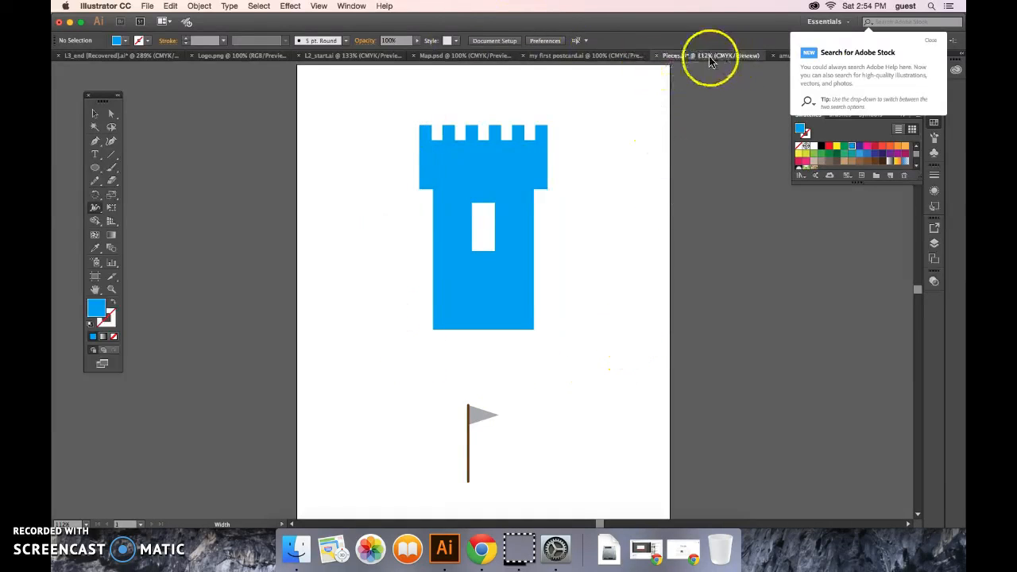
left_click(143, 6)
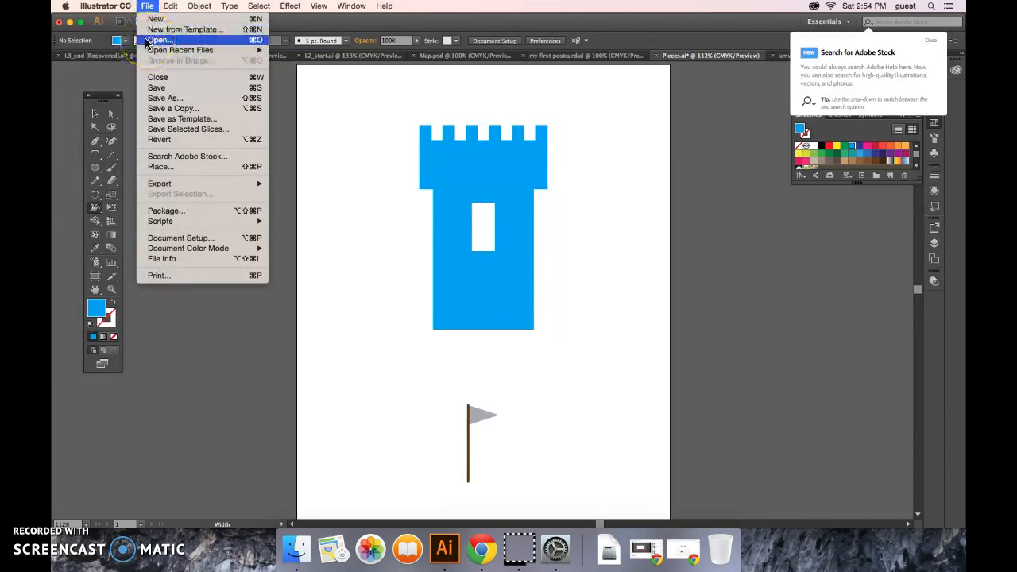
left_click(525, 370)
left_click(518, 294)
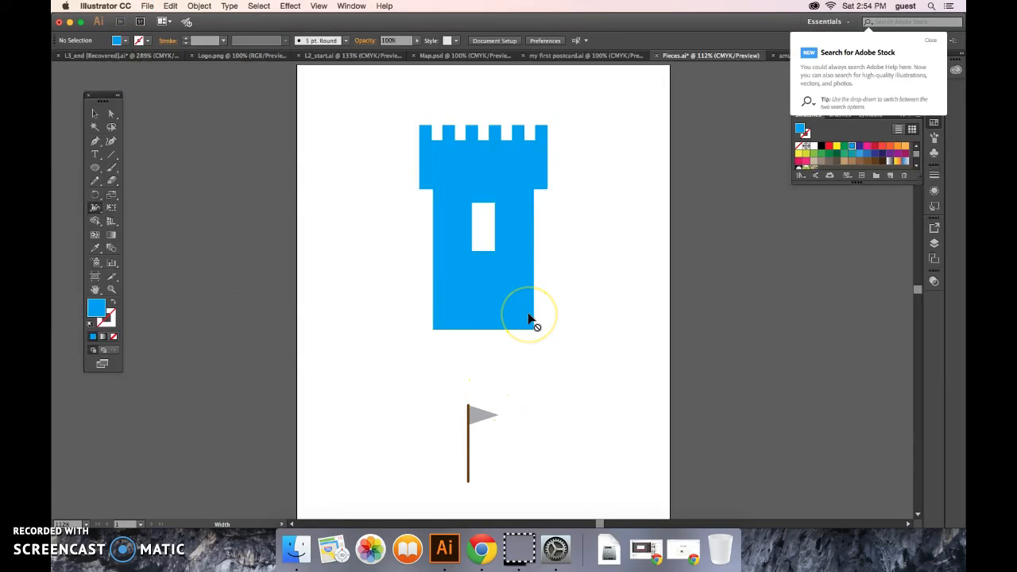
Undo the recent edits to the castle tower back to its separate, differently coloured shapes
key("v")
key("super+z")
key("super+z")
key("super+z")
key("super+z")
key("super+z")
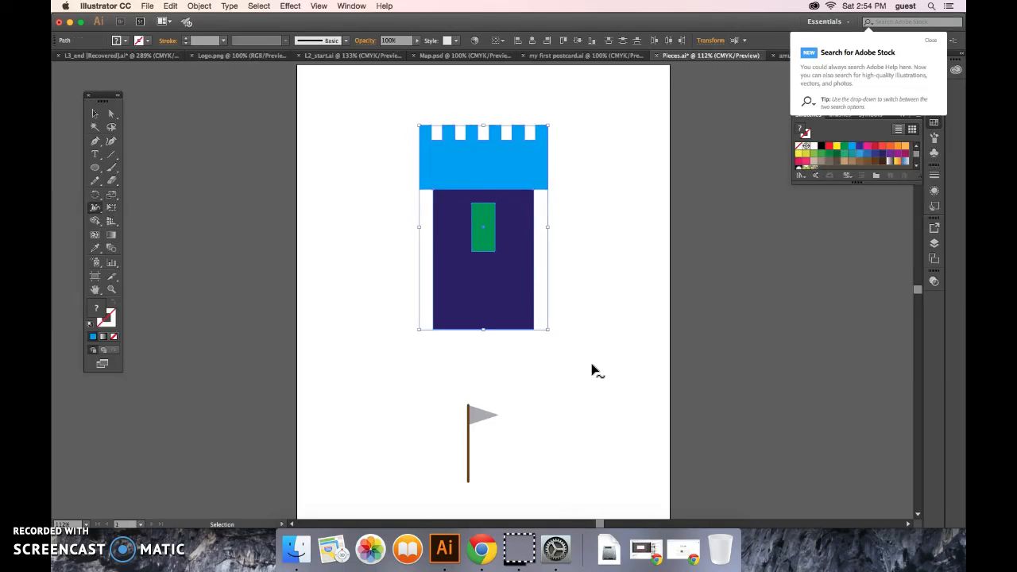
Undo the merge of the battlements with the tower's upper block and clear the selection
key("super+z")
key("super+z")
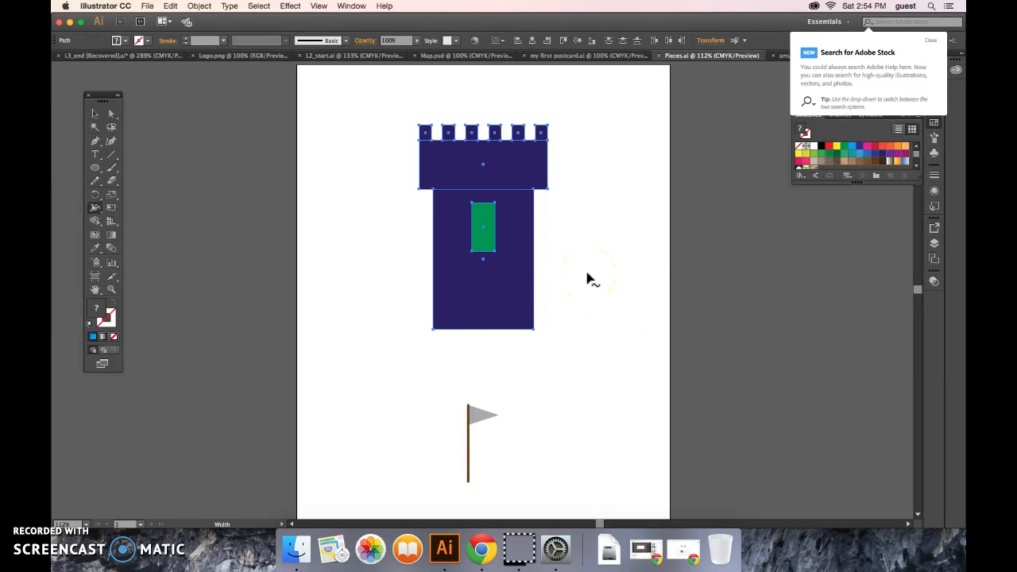
left_click(587, 277)
left_click(95, 113)
left_click(401, 195)
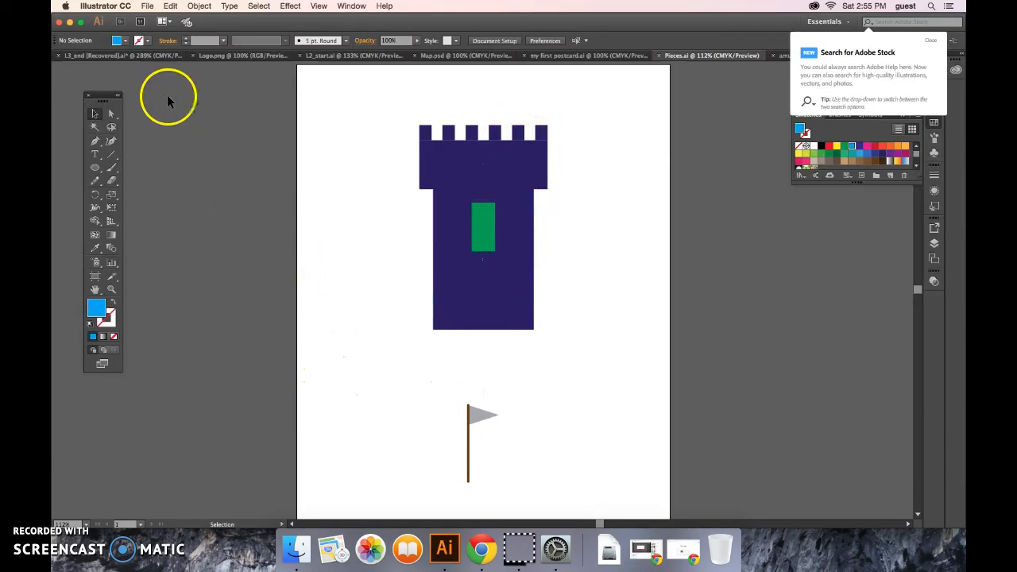
Merge all battlements and tower blocks into one blue shape with Shape Builder and cut the green window rectangle out of it
left_click(93, 226)
left_click_drag(93, 225, 151, 220)
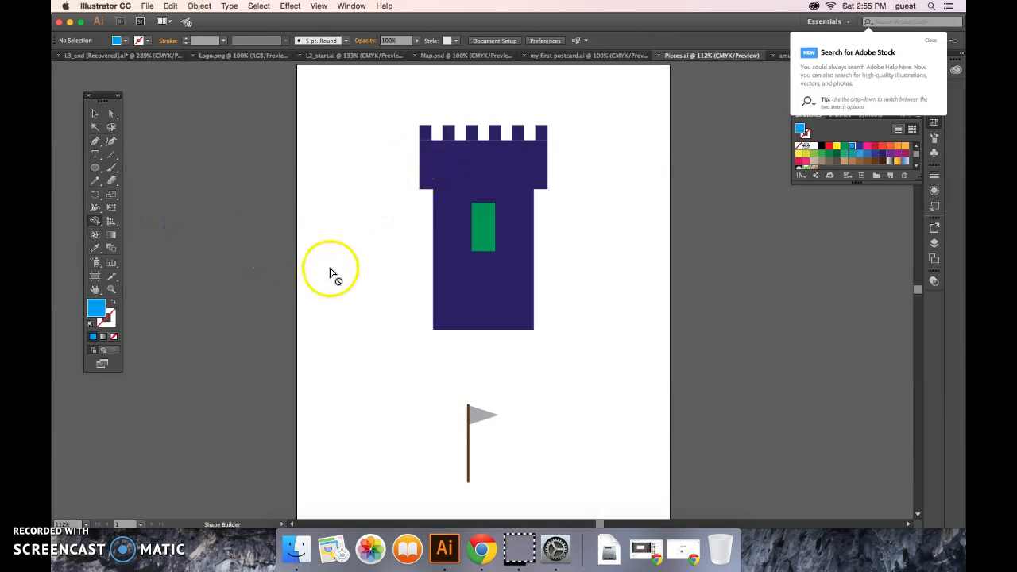
left_click(95, 113)
left_click_drag(396, 136, 585, 347)
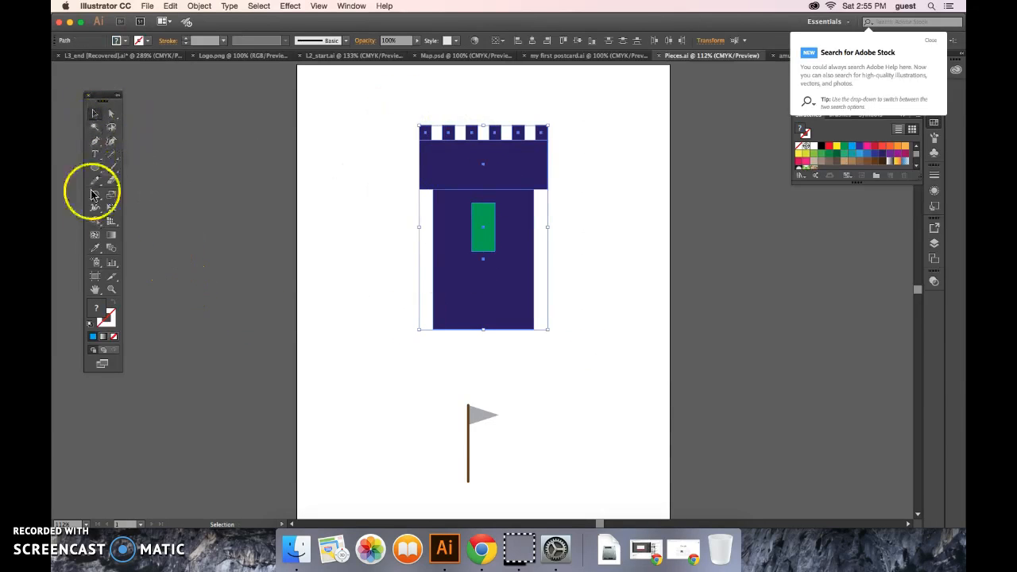
left_click(95, 221)
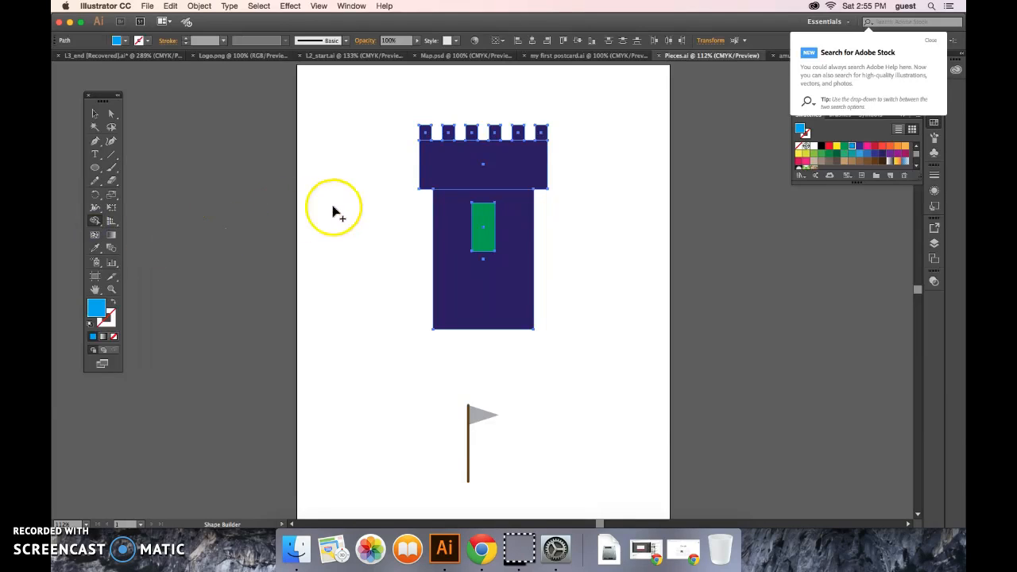
left_click(437, 168)
mouse_move(430, 133)
left_mouse_down()
mouse_move(562, 136)
mouse_move(406, 131)
mouse_move(405, 143)
mouse_move(433, 162)
mouse_move(479, 168)
mouse_move(518, 204)
left_mouse_up()
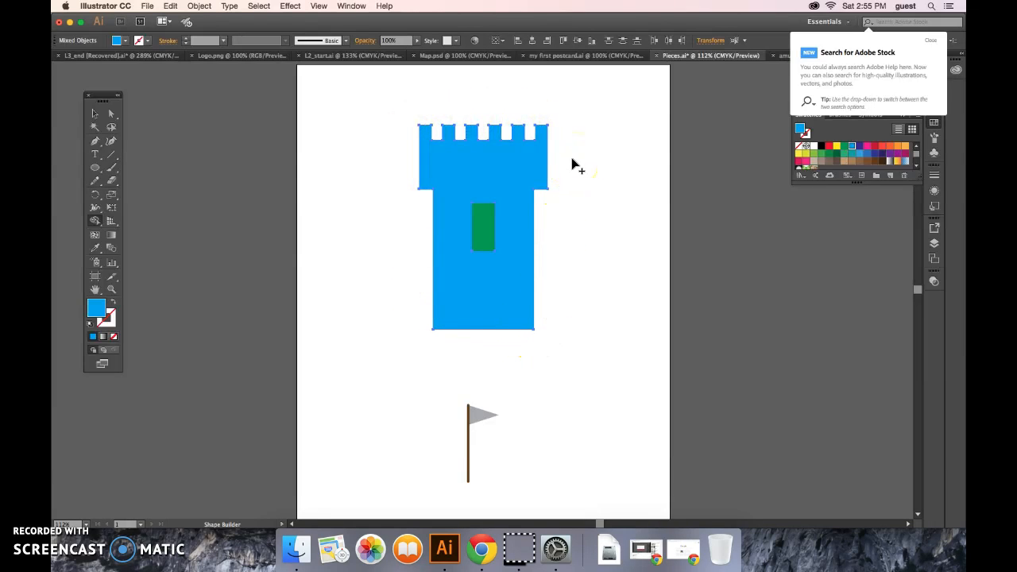
left_click_drag(506, 214, 481, 223)
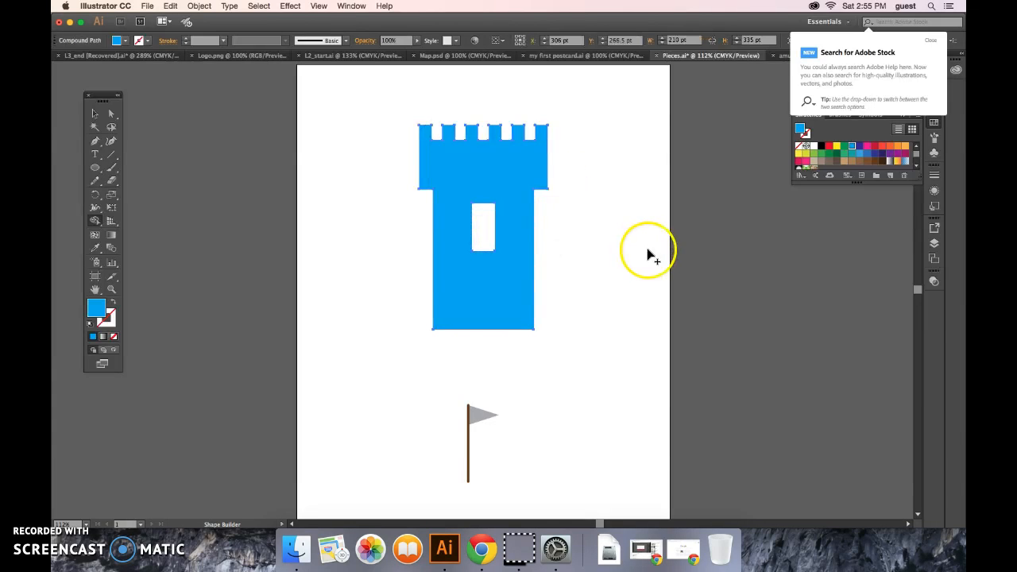
mouse_move(609, 143)
left_mouse_down()
mouse_move(576, 115)
mouse_move(549, 123)
mouse_move(538, 147)
mouse_move(508, 143)
left_mouse_up()
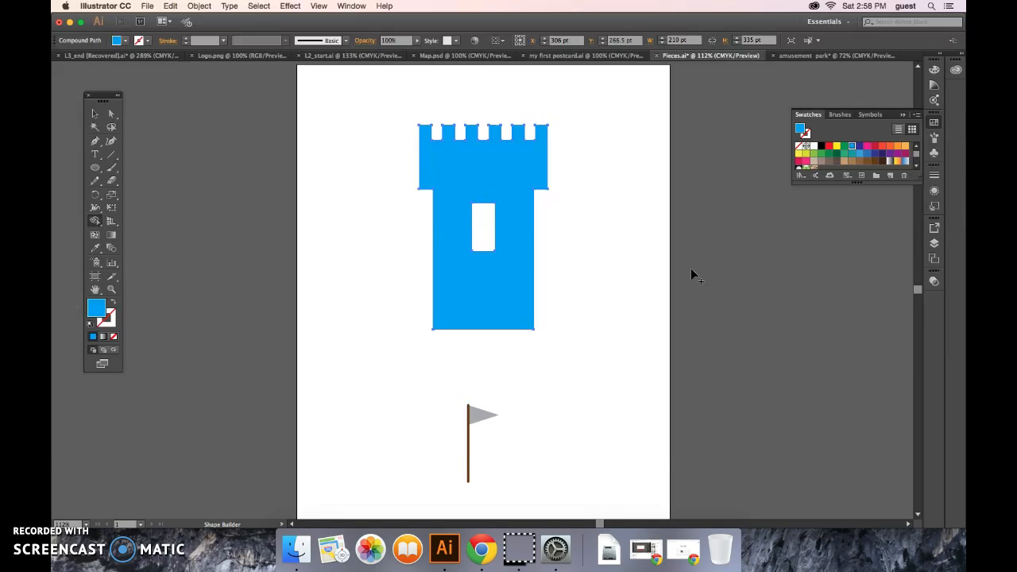
Unlock all locked objects in the document so that the flag can be selected
left_click(486, 415)
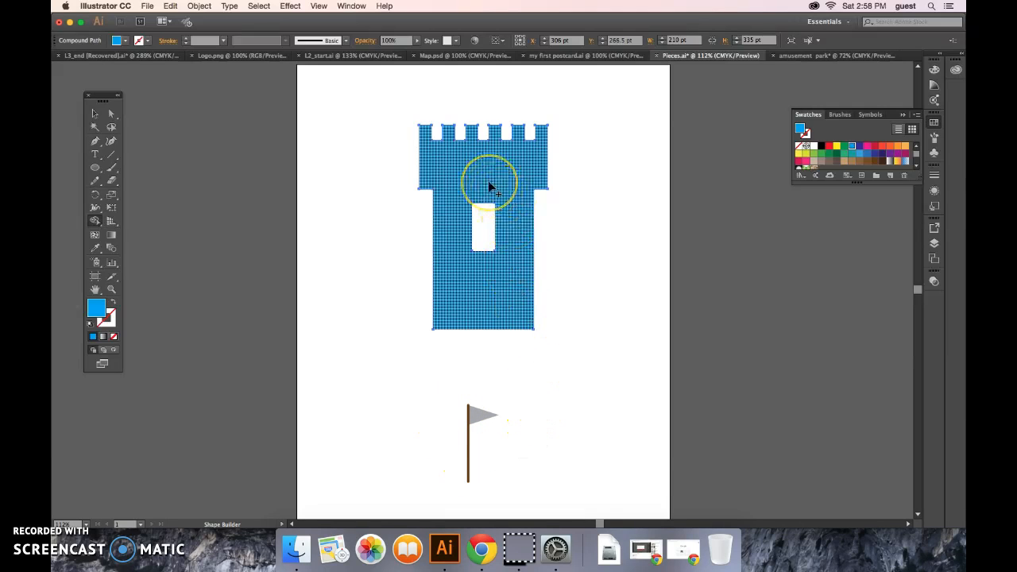
left_click(200, 7)
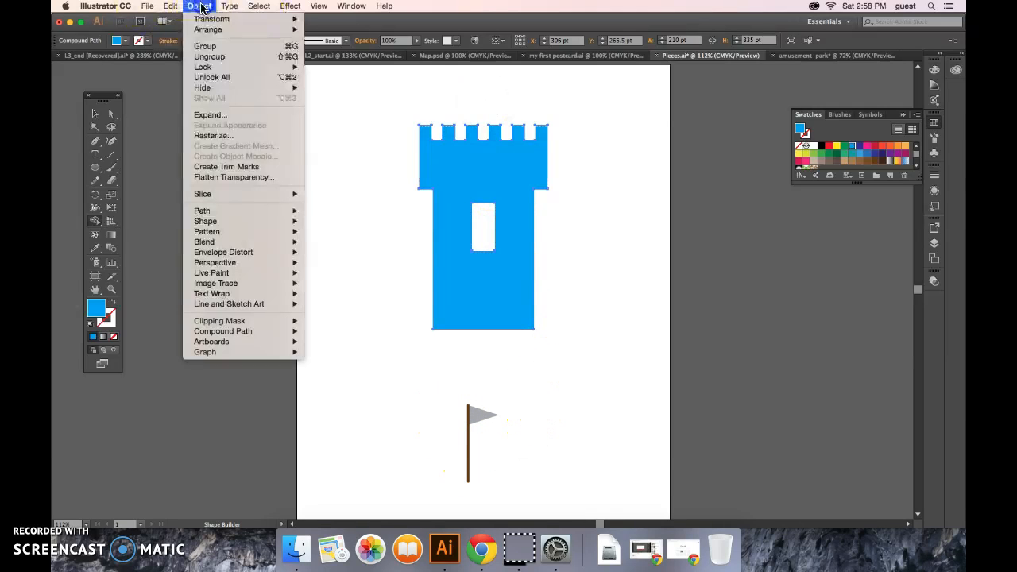
left_click(230, 77)
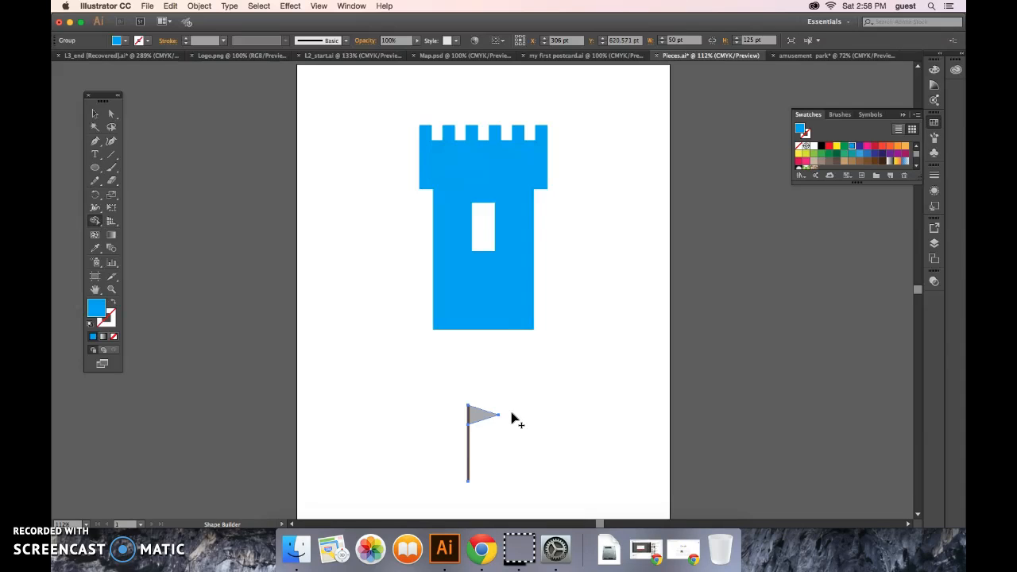
Copy everything on the active artboard and paste the tower and flag into the amusement park document
left_click(259, 7)
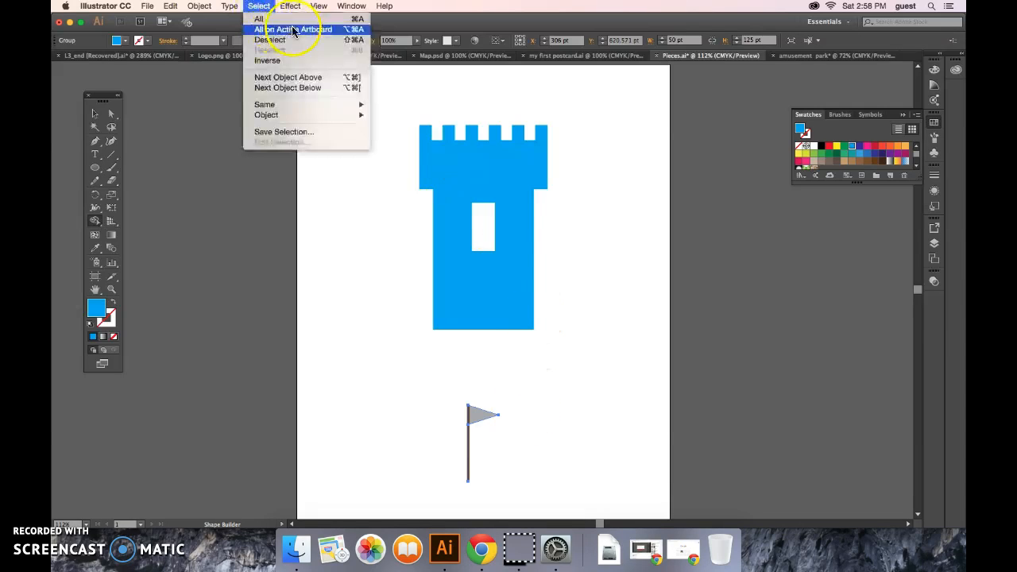
left_click(292, 29)
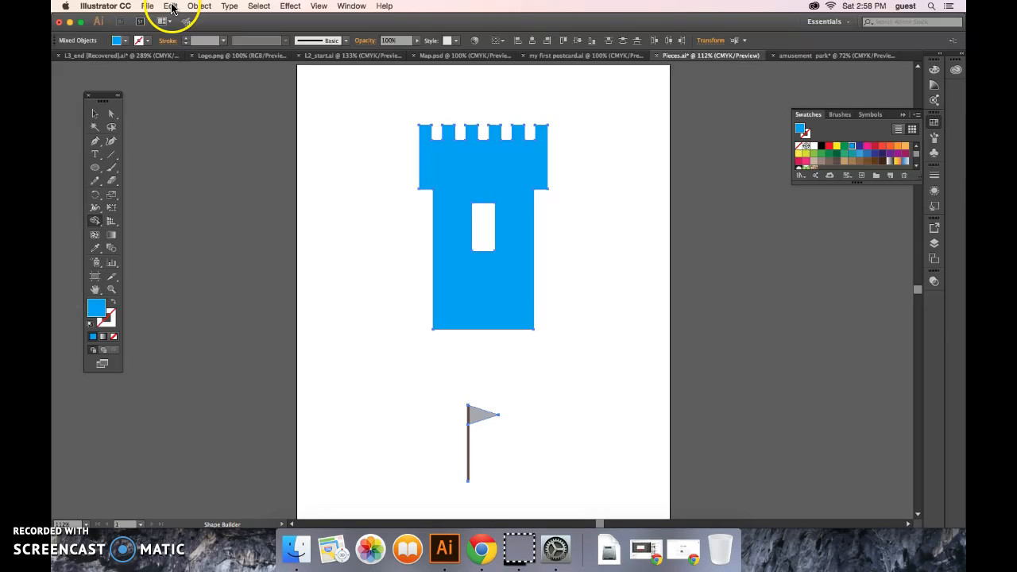
left_click(170, 7)
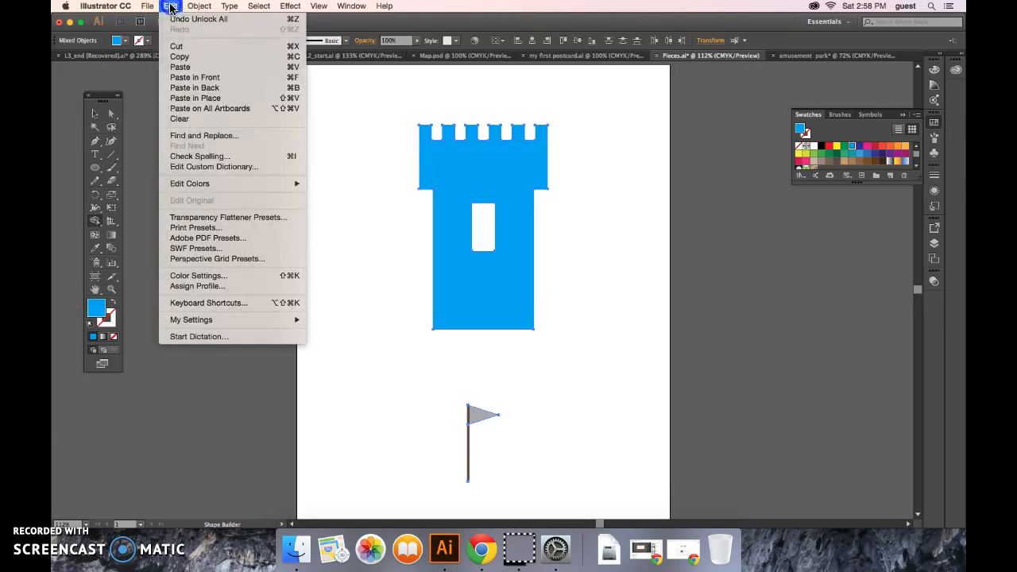
left_click(172, 59)
left_click(816, 57)
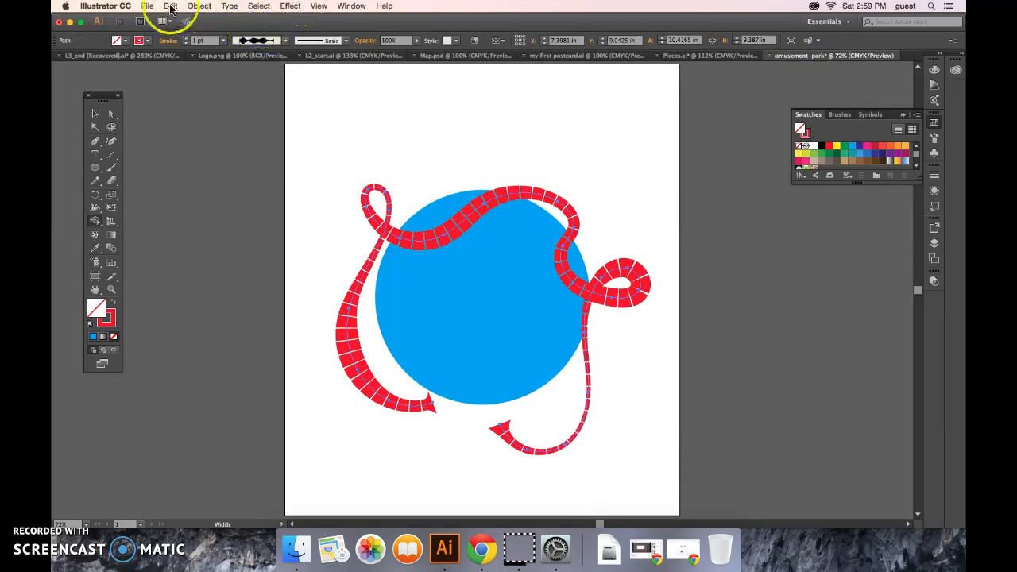
left_click(170, 6)
left_click(184, 66)
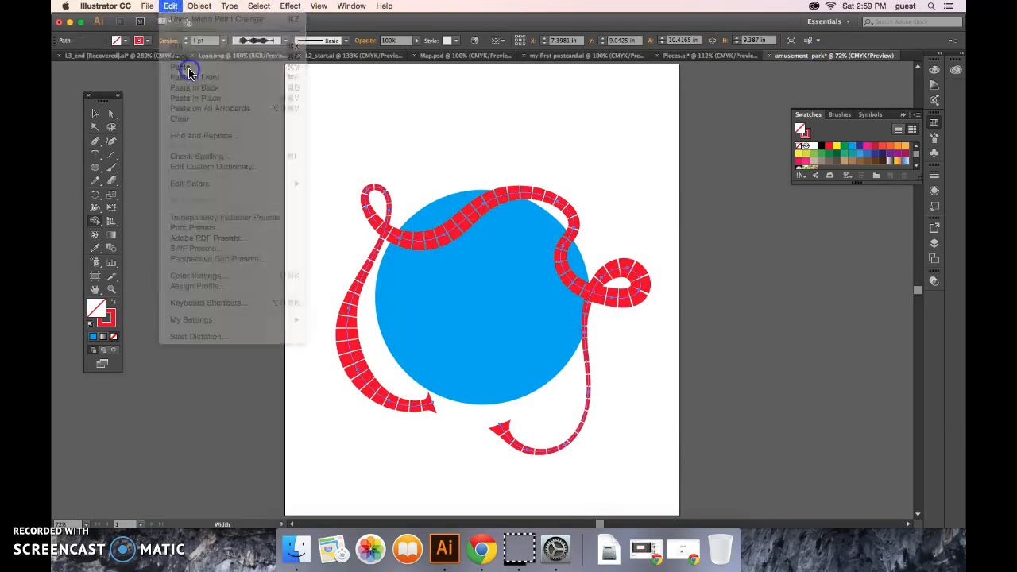
Set the stroke to none and the fill to a medium blue, and apply them to the pasted tower with Shape Builder
left_click(503, 200, "alt")
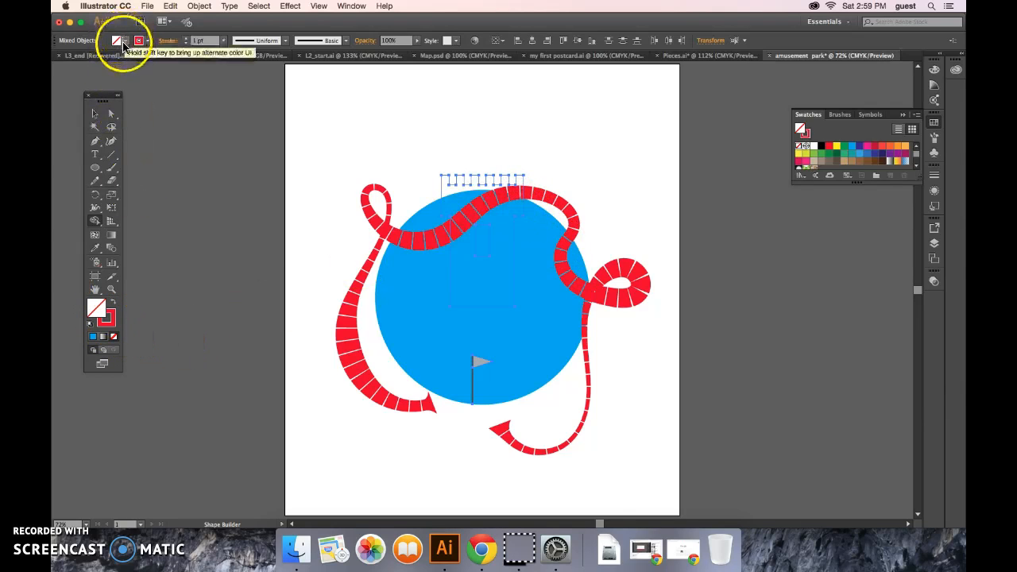
left_click(148, 45)
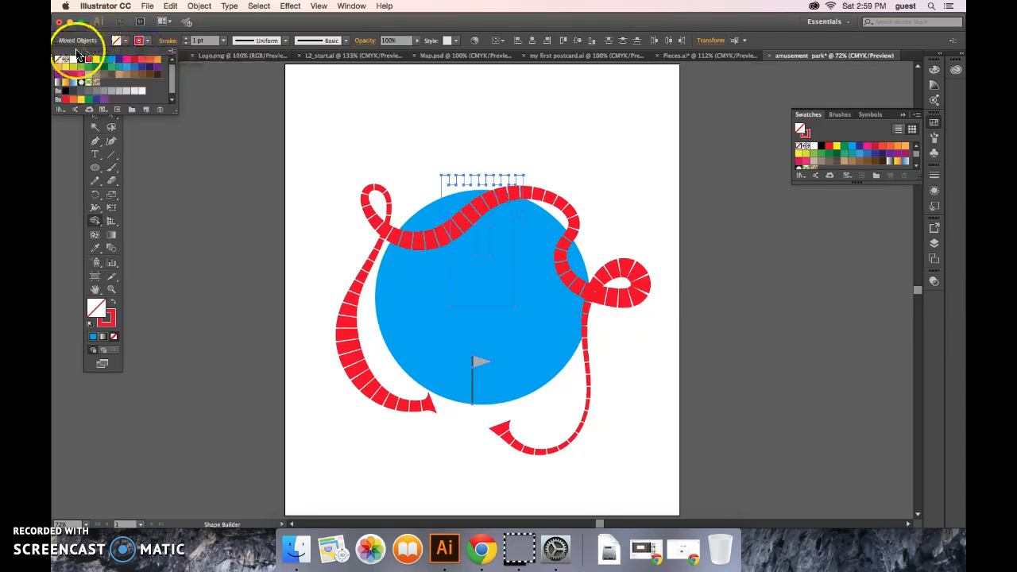
left_click(61, 60)
left_click(120, 38)
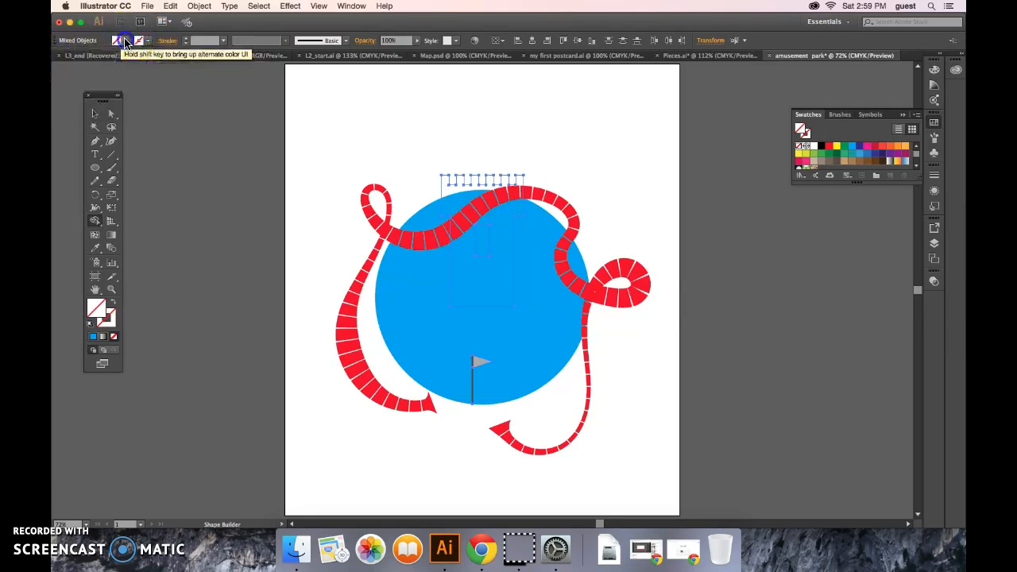
left_click(125, 44)
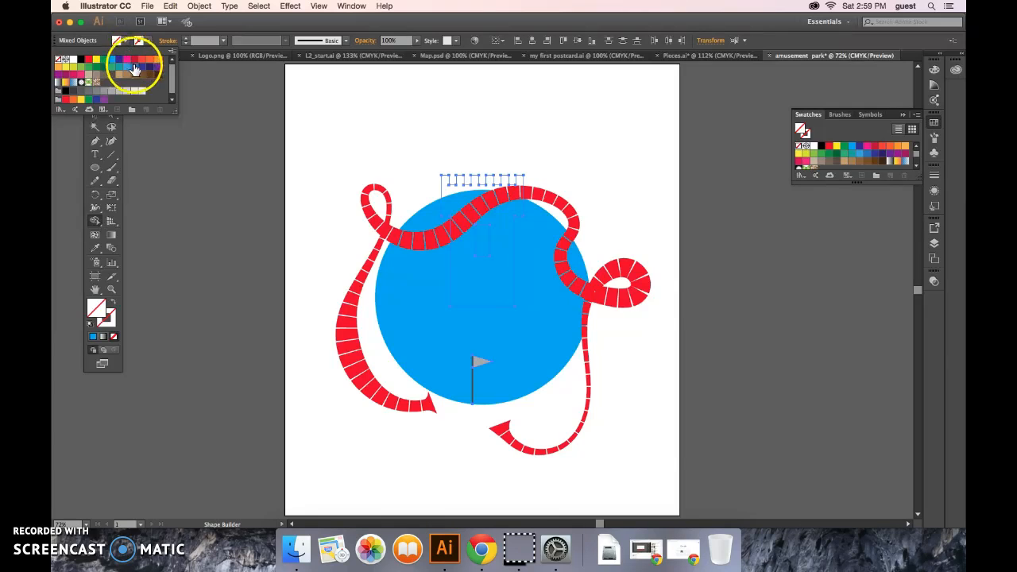
left_click(134, 67)
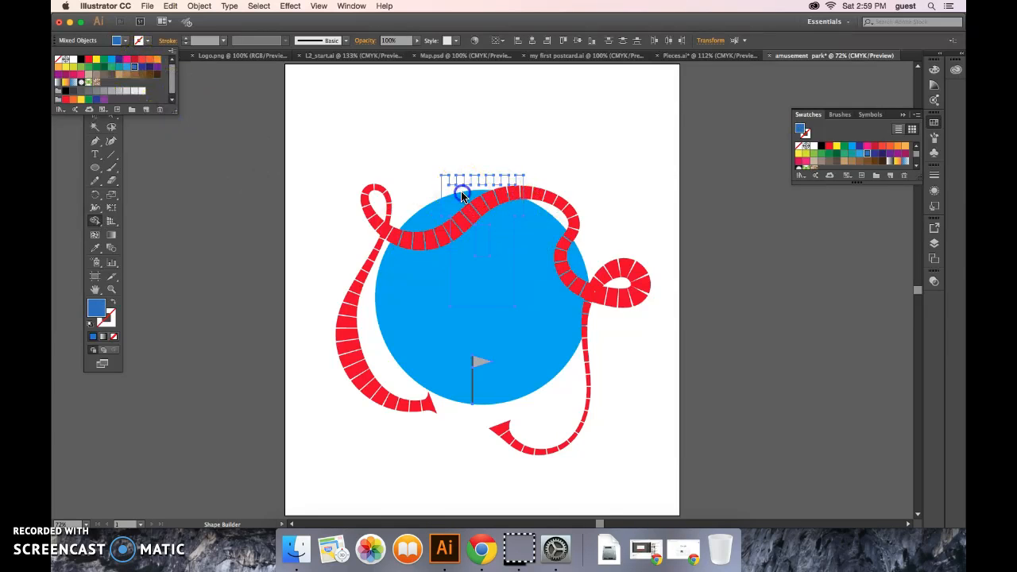
left_click(417, 181)
left_click(447, 183)
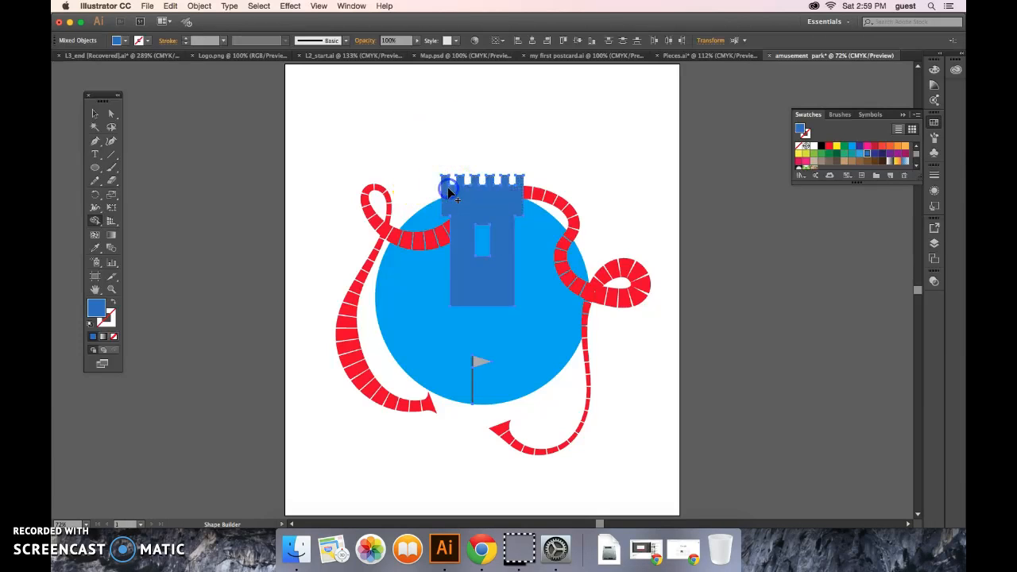
Move the tower and flag to the circle's upper left, and place the flag alone in the artboard's upper right corner
left_click(377, 141)
left_click(147, 156)
left_click(95, 114)
left_click_drag(500, 209, 427, 198)
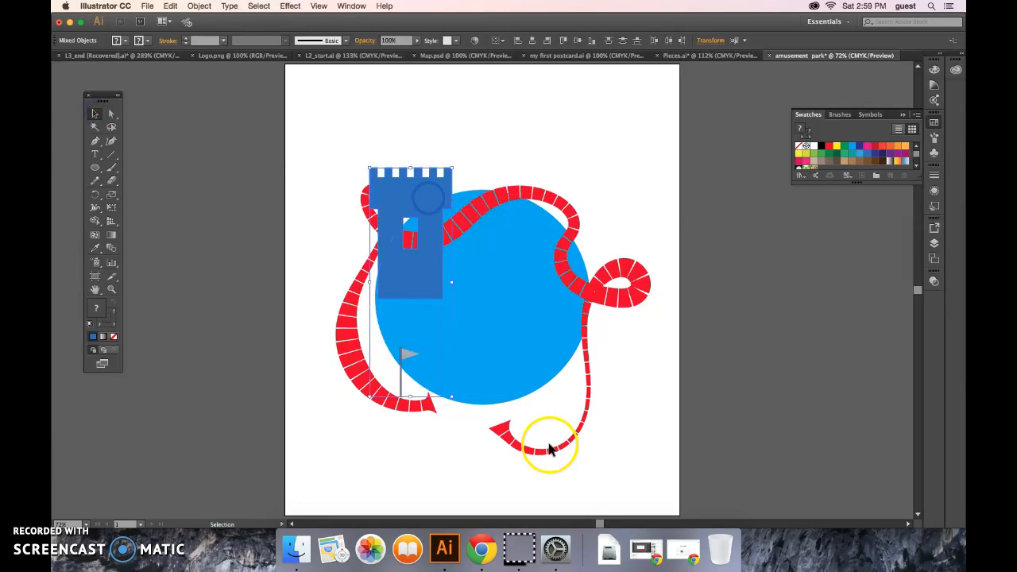
left_click(456, 440)
left_click_drag(405, 347, 653, 86)
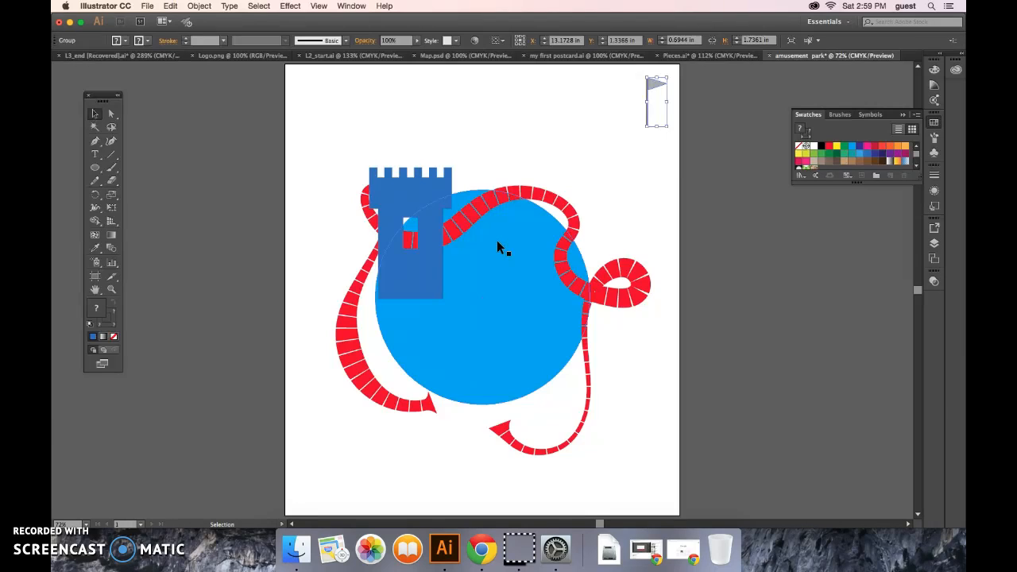
Duplicate the tower about 4.89 in to the right at the same height
left_click(417, 195)
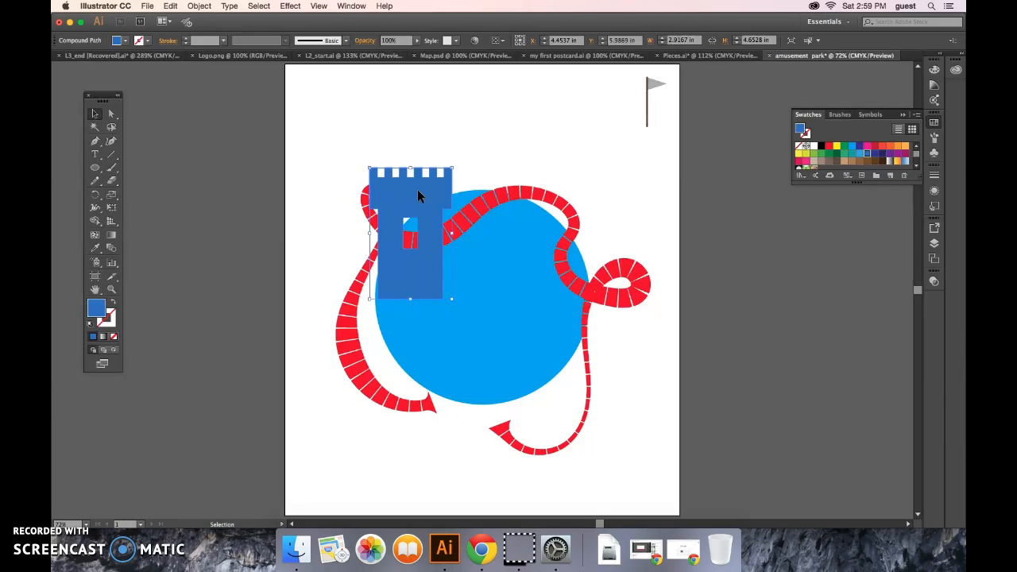
left_click_drag(418, 192, 541, 196)
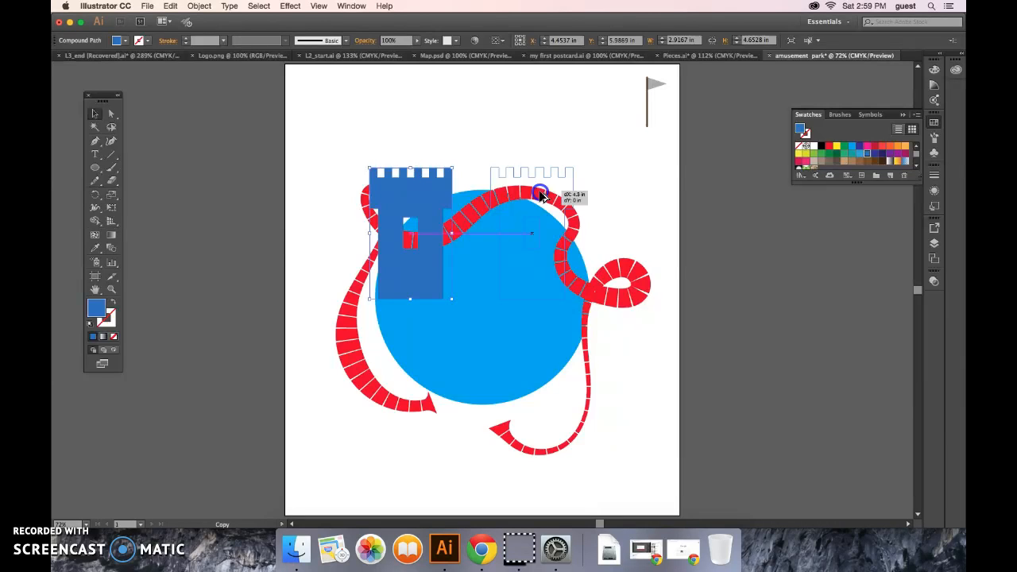
left_click_drag(541, 196, 558, 196)
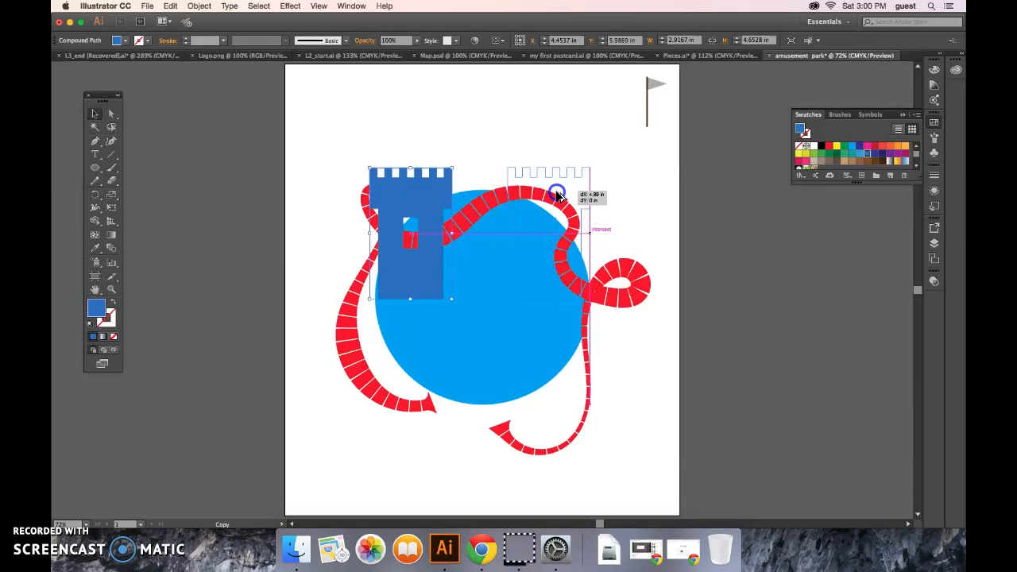
left_click_drag(557, 193, 557, 192)
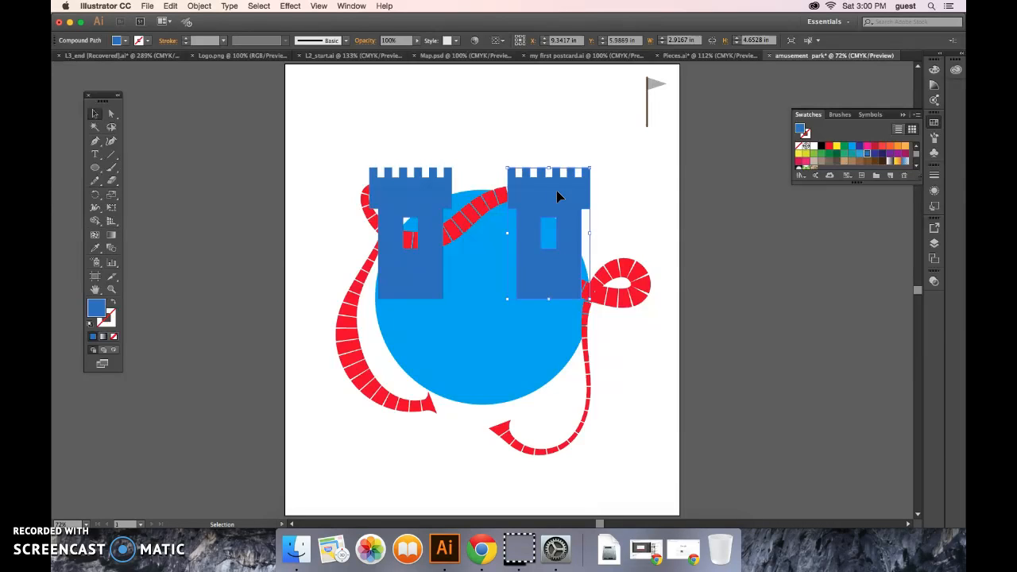
Place another copy of the tower centred between the two existing towers and about 1.64 in higher
left_click_drag(549, 196, 489, 152)
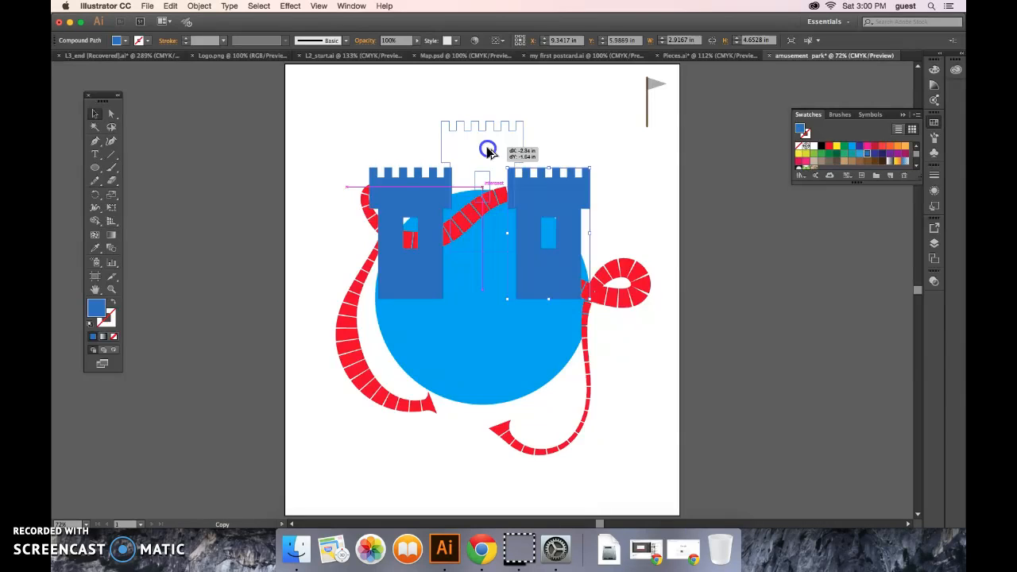
left_click_drag(488, 151, 490, 152)
left_click(487, 156)
left_click(494, 216)
left_click(531, 185)
left_click(459, 143)
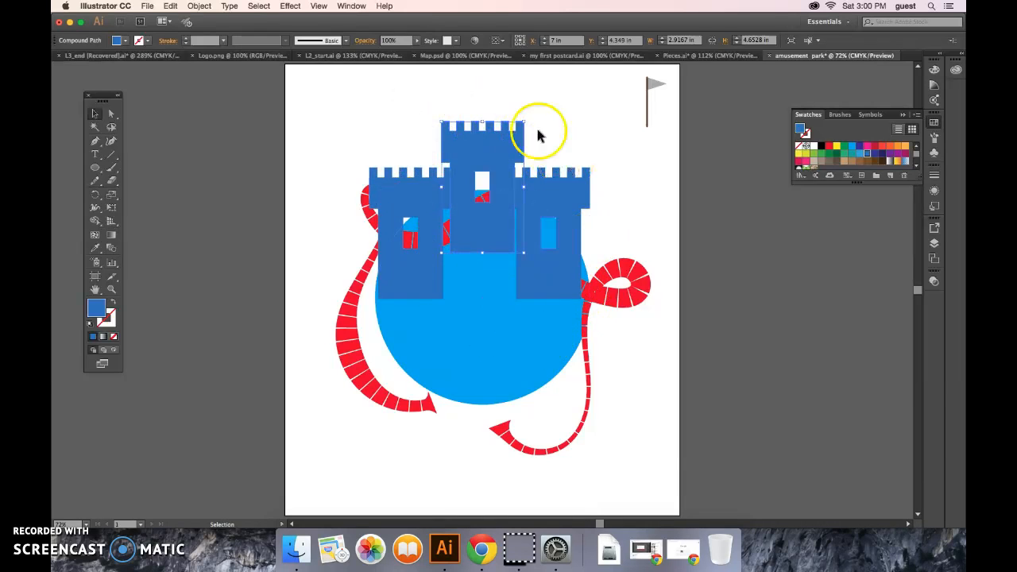
Send the middle tower backward two levels behind the side towers and clear the selection
left_click(199, 5)
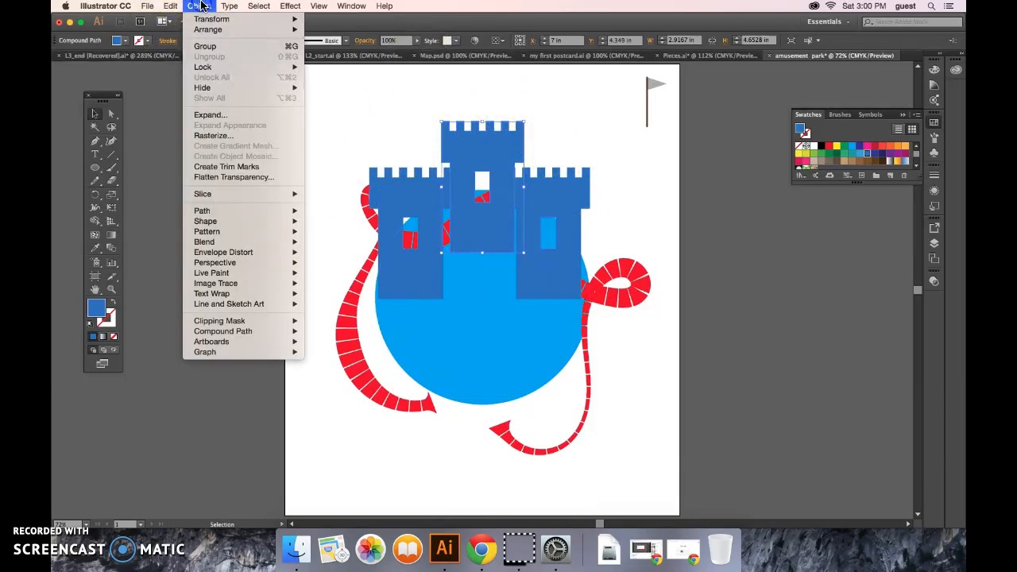
mouse_move(208, 29)
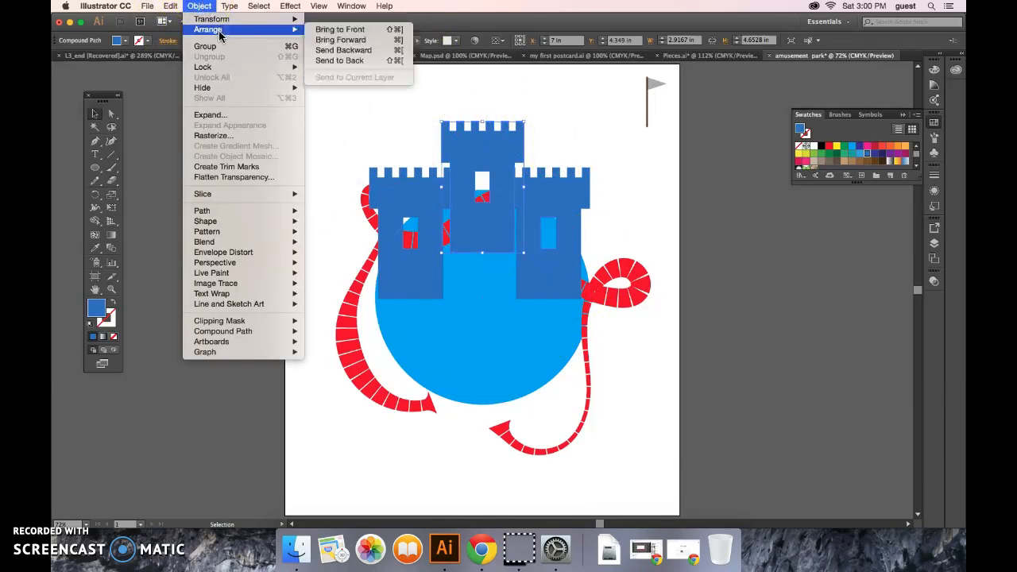
left_click(345, 51)
left_click(199, 6)
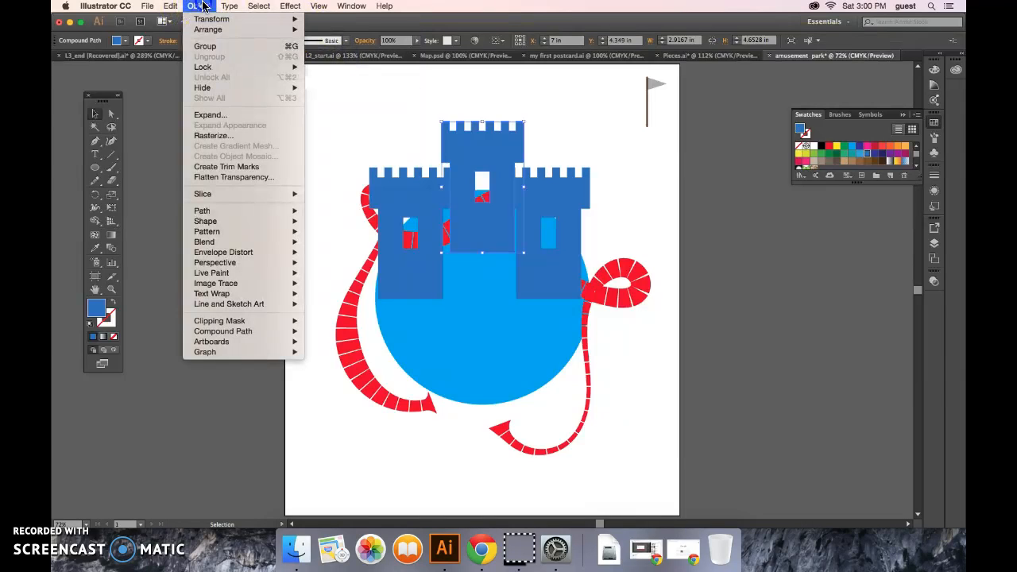
left_click(211, 30)
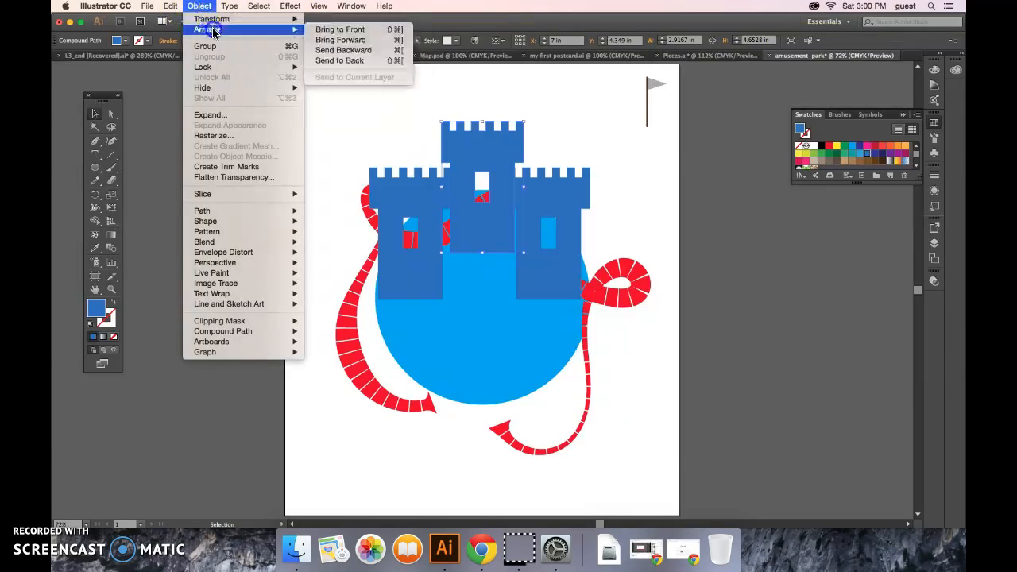
left_click(336, 50)
left_click(409, 103)
left_click(502, 142)
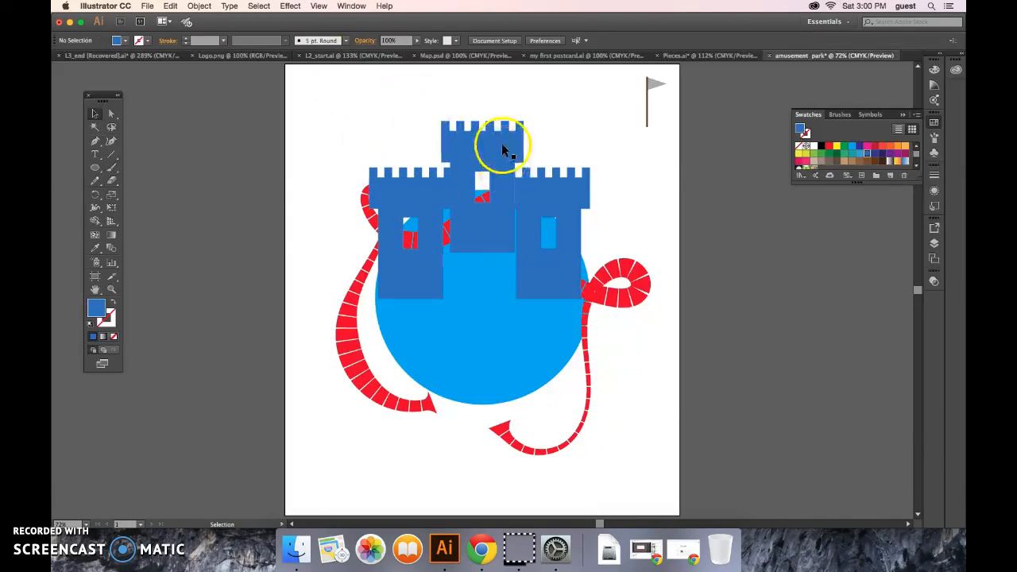
Fill the middle tower with white and clear the selection
left_click(118, 40)
left_click(66, 61)
left_click(386, 91)
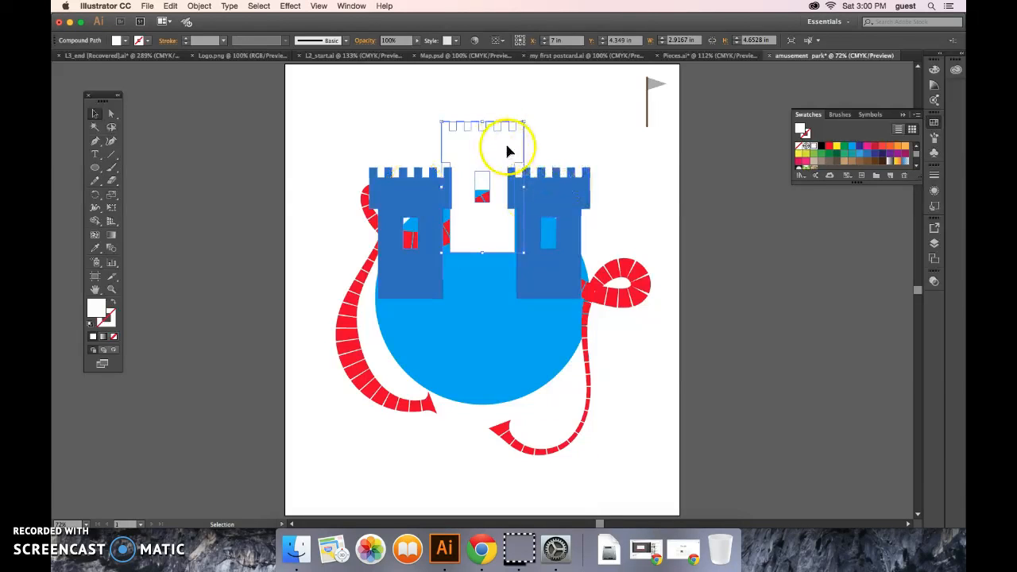
left_click(569, 148)
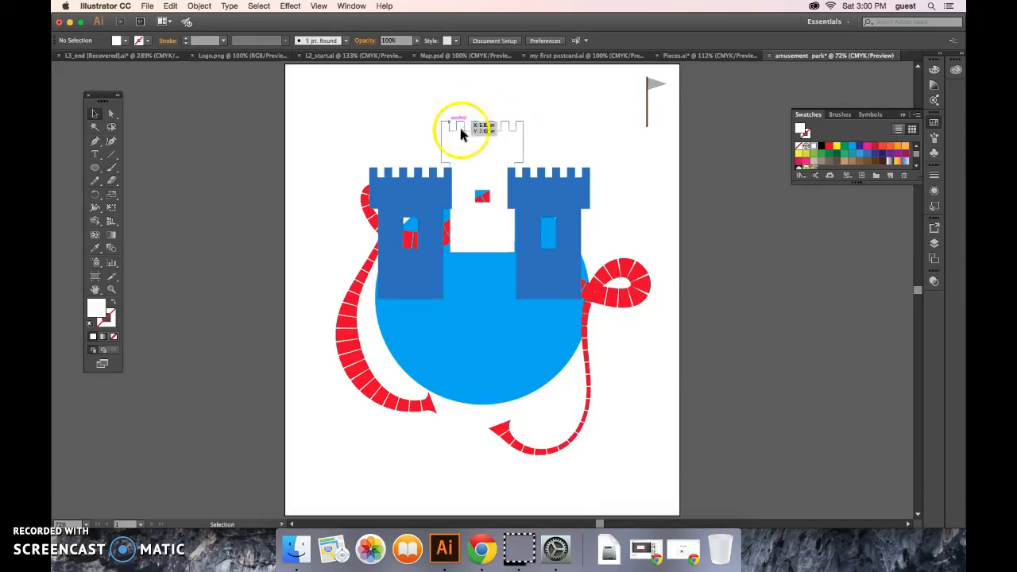
Nudge the left tower about 0.14 in to the right and clear the selection
left_click(425, 188)
left_click(402, 192)
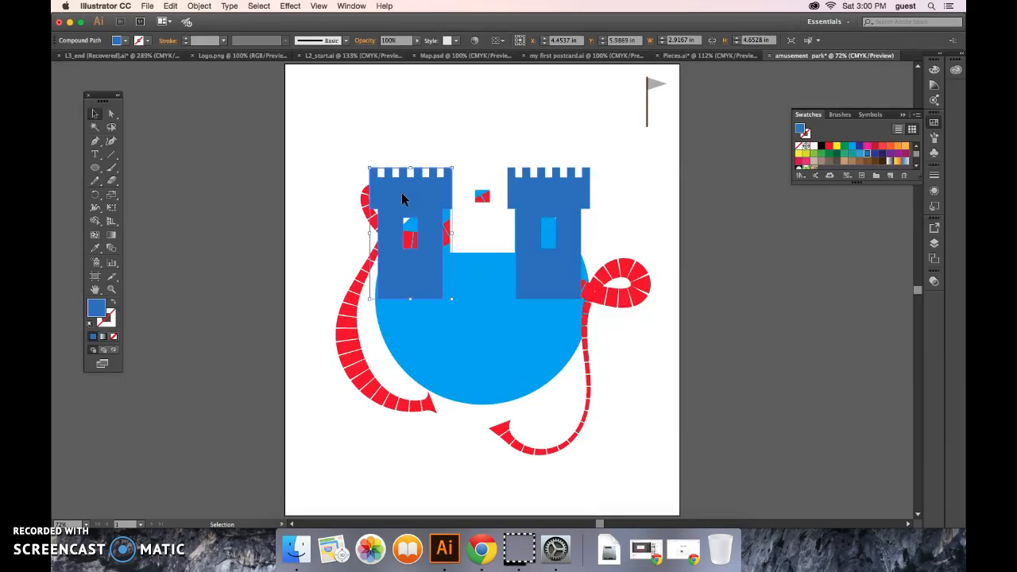
key("Right")
key("Right")
key("Right")
key("Right")
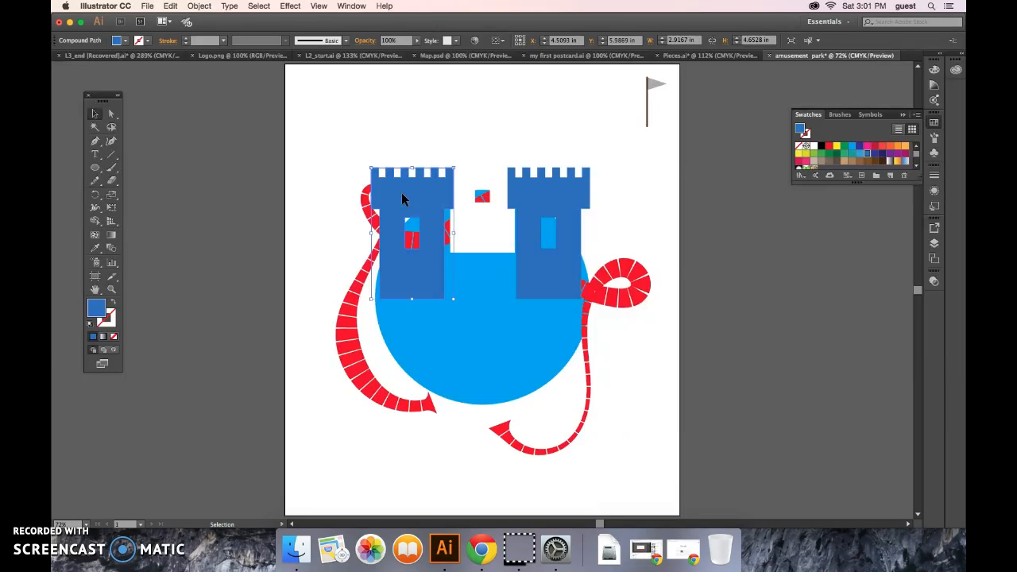
key("Right")
key("Right")
key("Right")
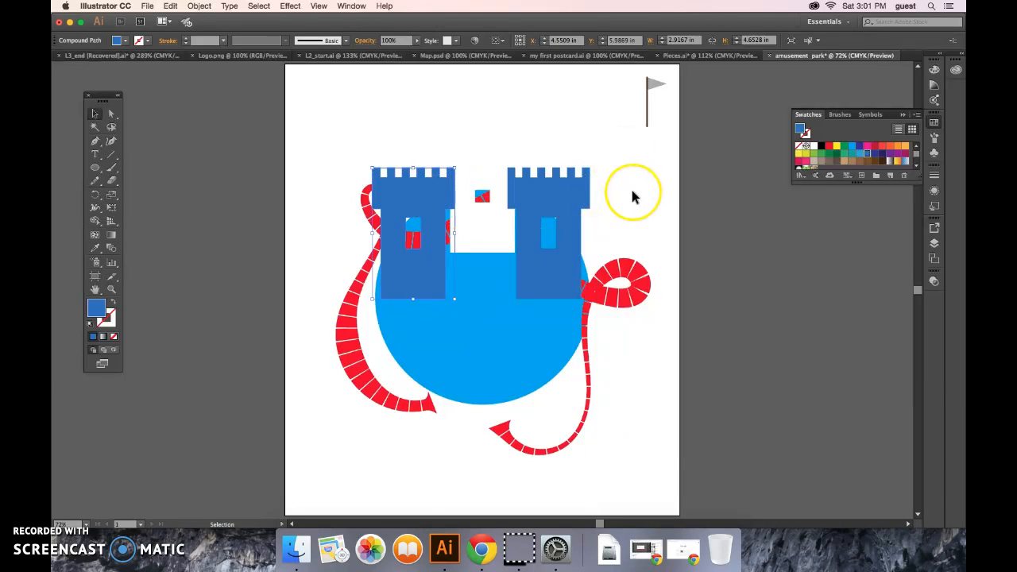
key("Right")
key("Right")
key("Right")
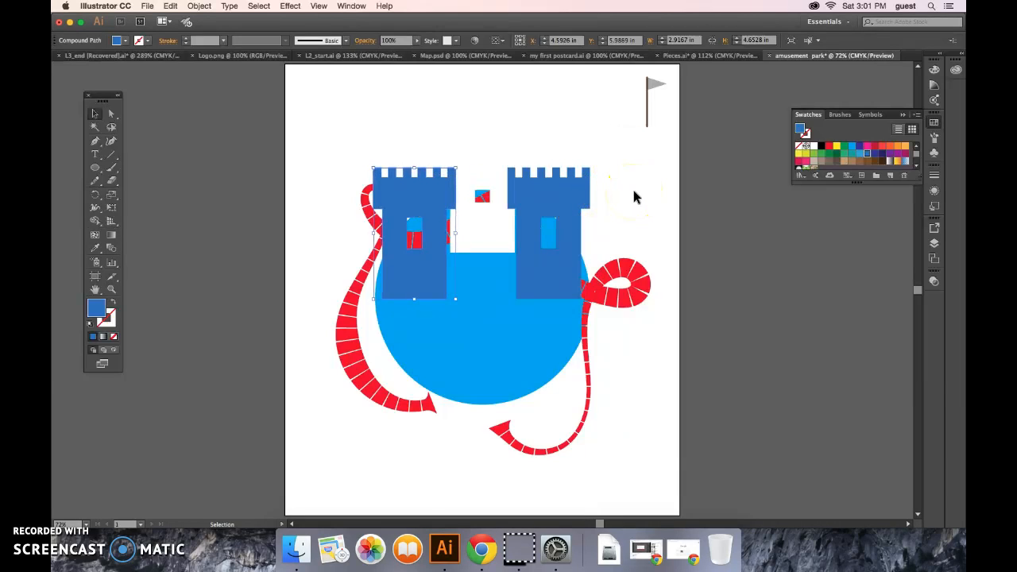
left_click(633, 189)
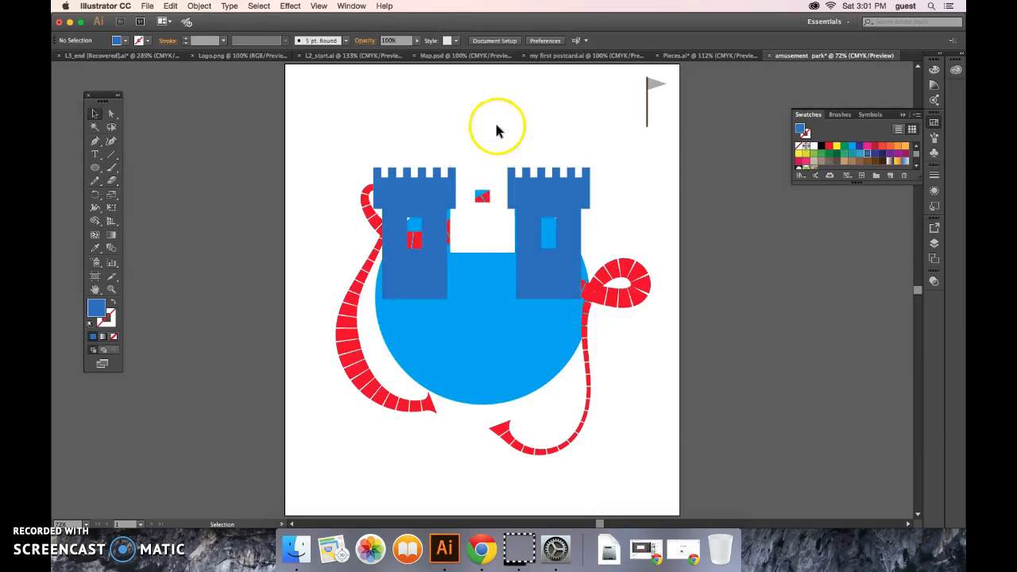
Move the flag slightly down and left, and send it to the back of the stacking order
left_click_drag(651, 84, 630, 110)
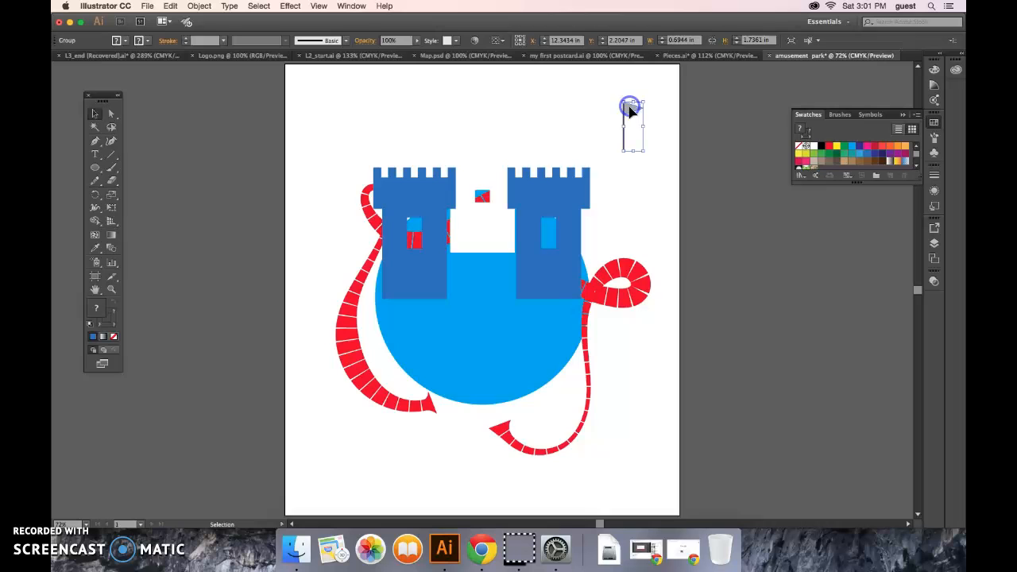
left_click(199, 6)
mouse_move(208, 30)
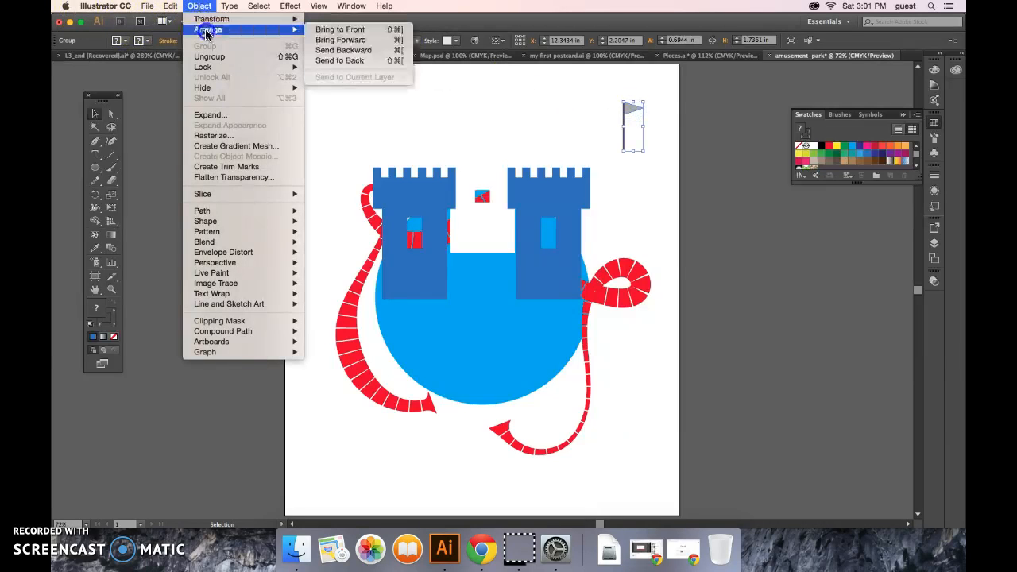
left_click(347, 60)
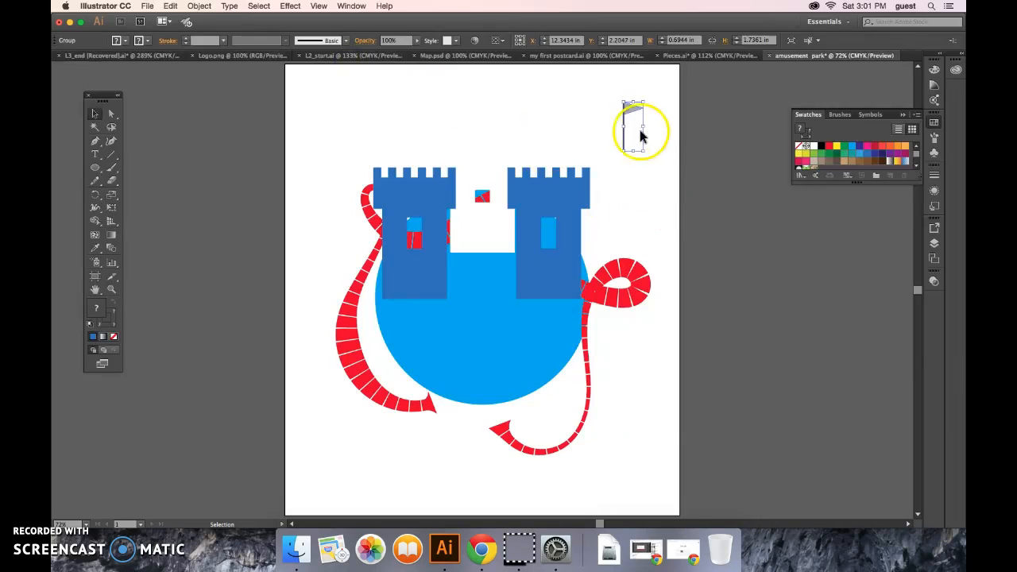
Place the flag on top of the right tower and a duplicate of it on the middle tower
left_click_drag(632, 108, 561, 141)
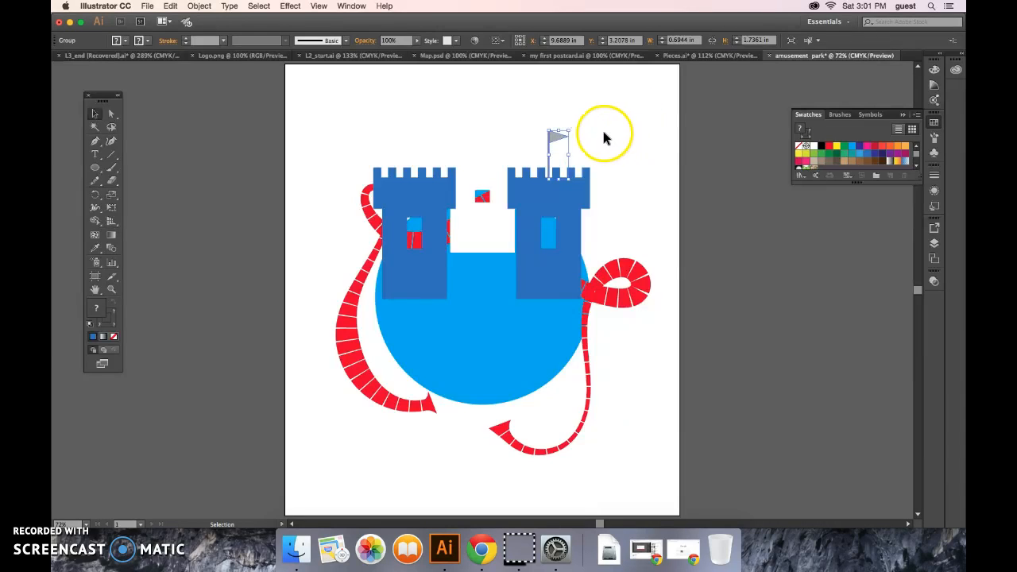
left_click_drag(555, 137, 481, 98)
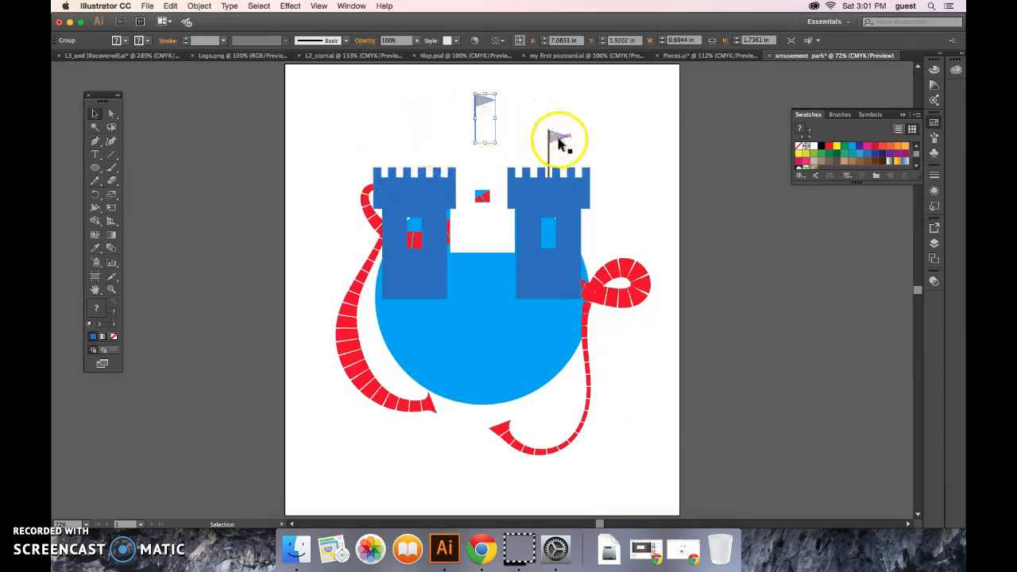
left_click_drag(554, 134, 420, 133)
left_click(649, 200)
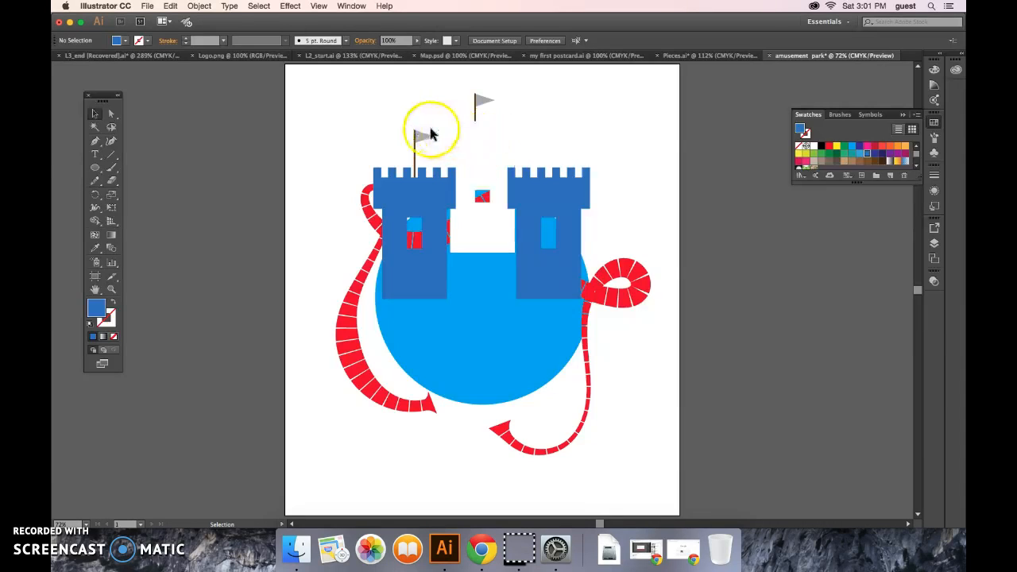
left_click_drag(419, 137, 556, 139)
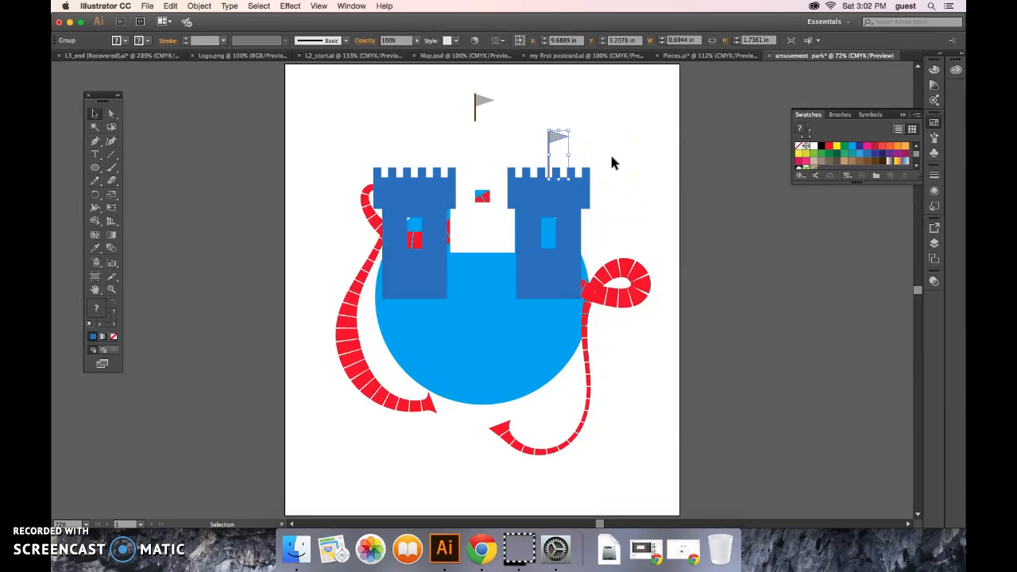
Copy the right tower's flag, place the copy on top of the left tower, and clear the selection
left_click(560, 144)
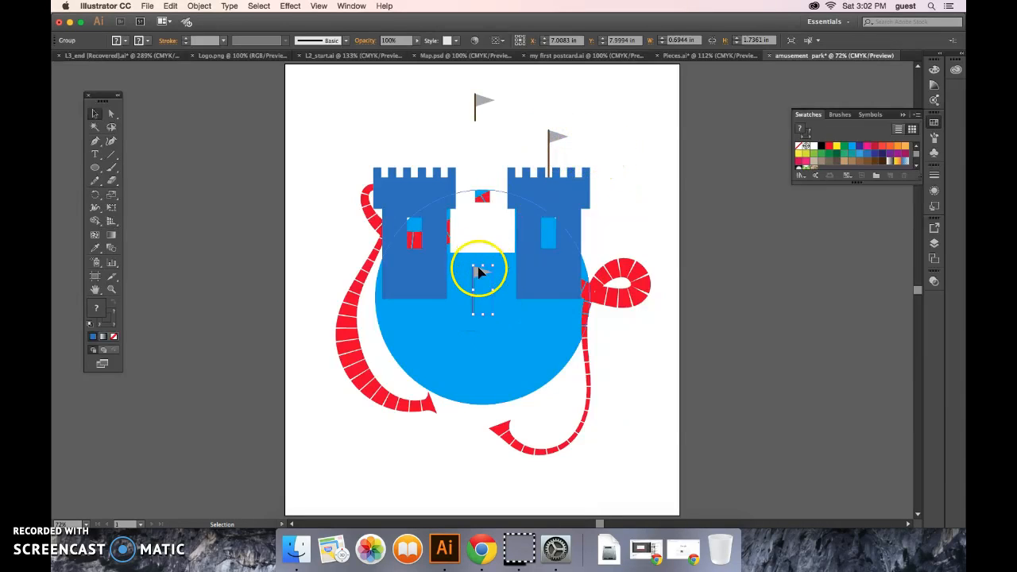
left_click_drag(479, 272, 423, 146)
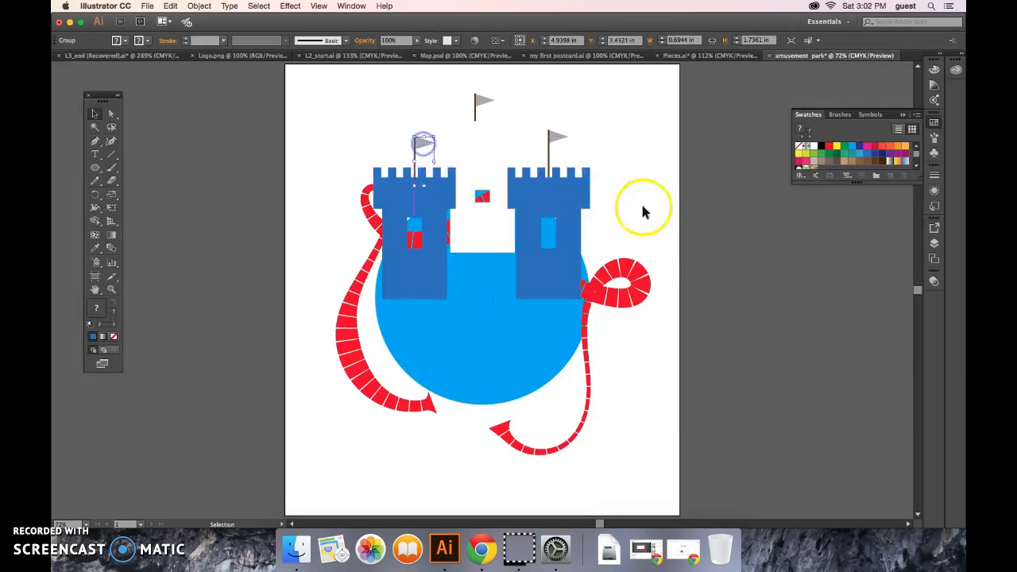
left_click(687, 226)
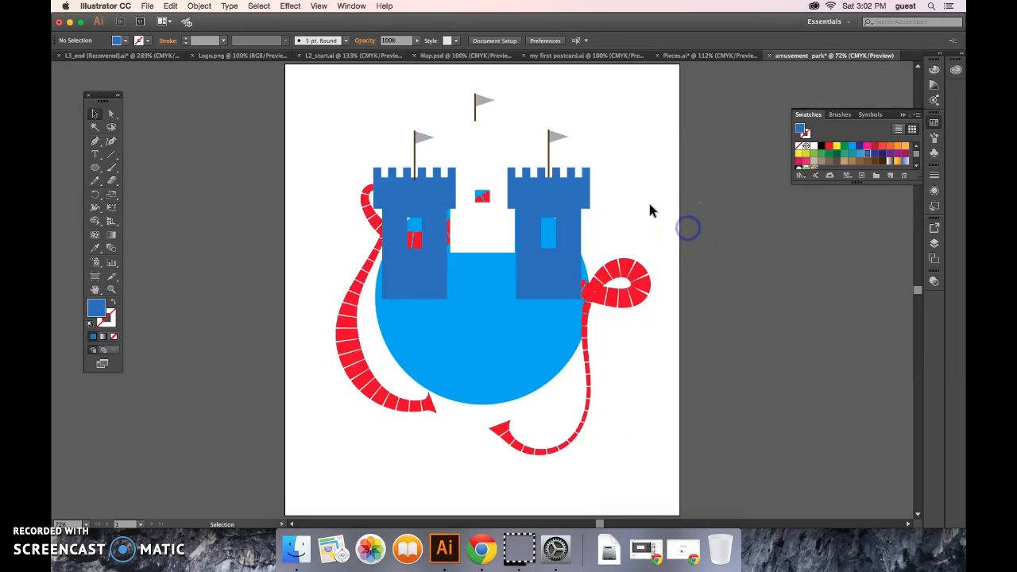
Recolour the flags yellow on the right tower, red on the middle tower and orange on the left tower
left_click(551, 133)
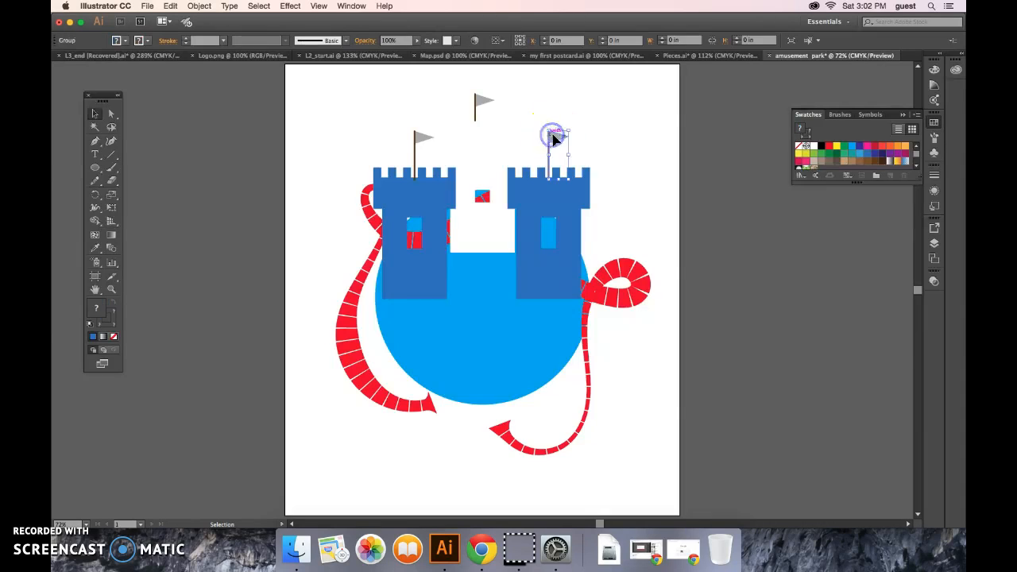
left_click(836, 148)
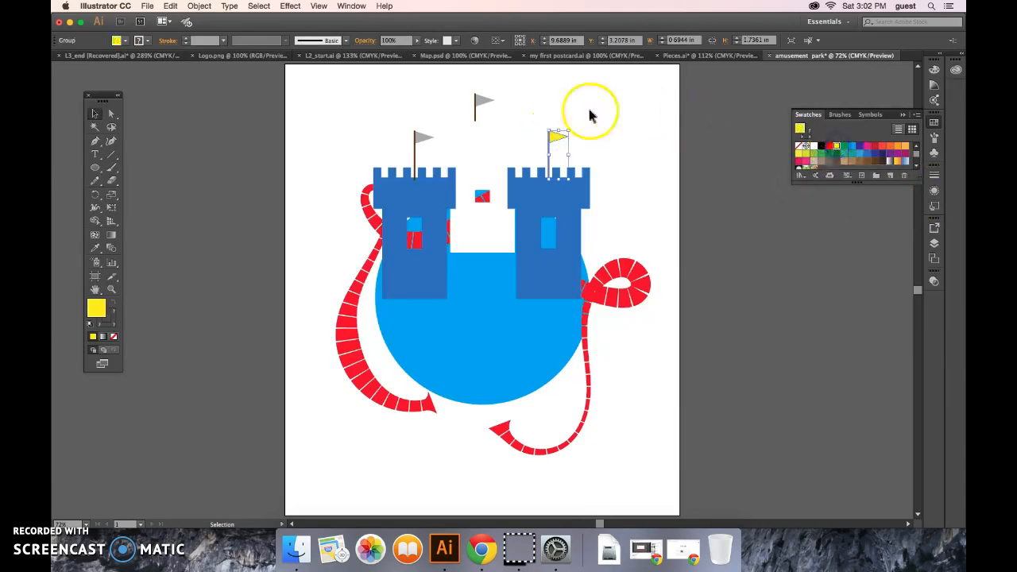
left_click(484, 103)
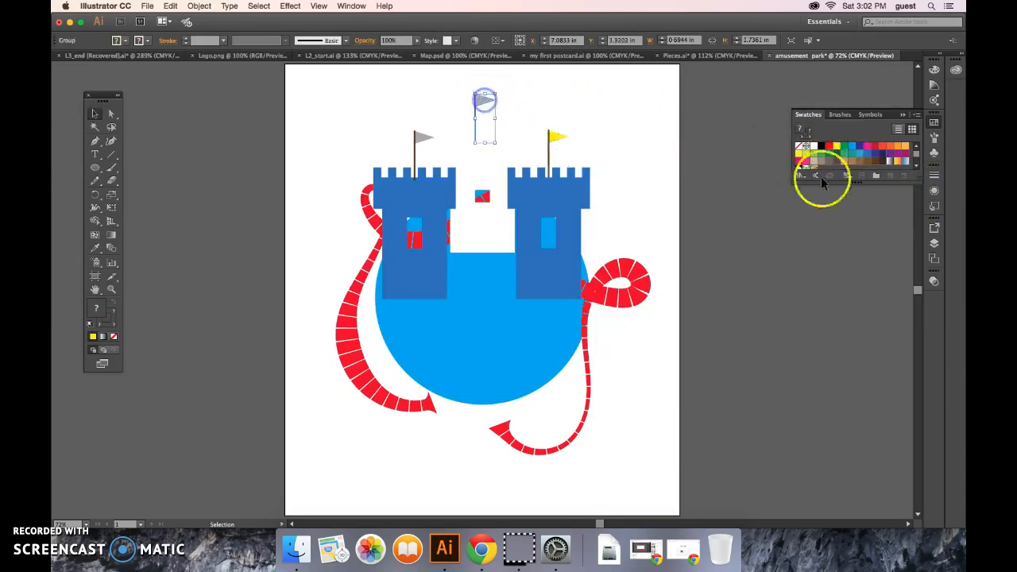
left_click(884, 149)
left_click(422, 139)
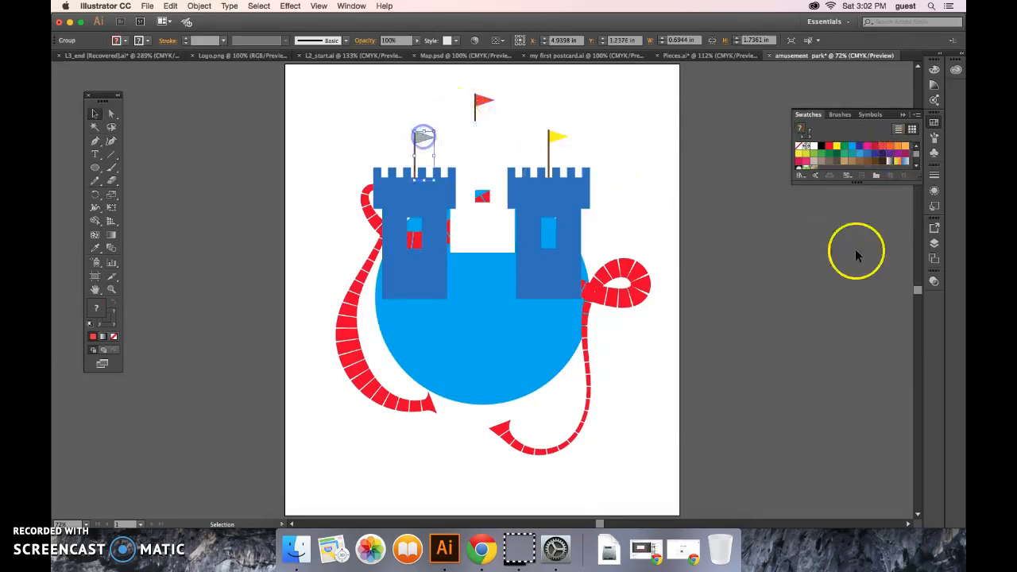
left_click(904, 145)
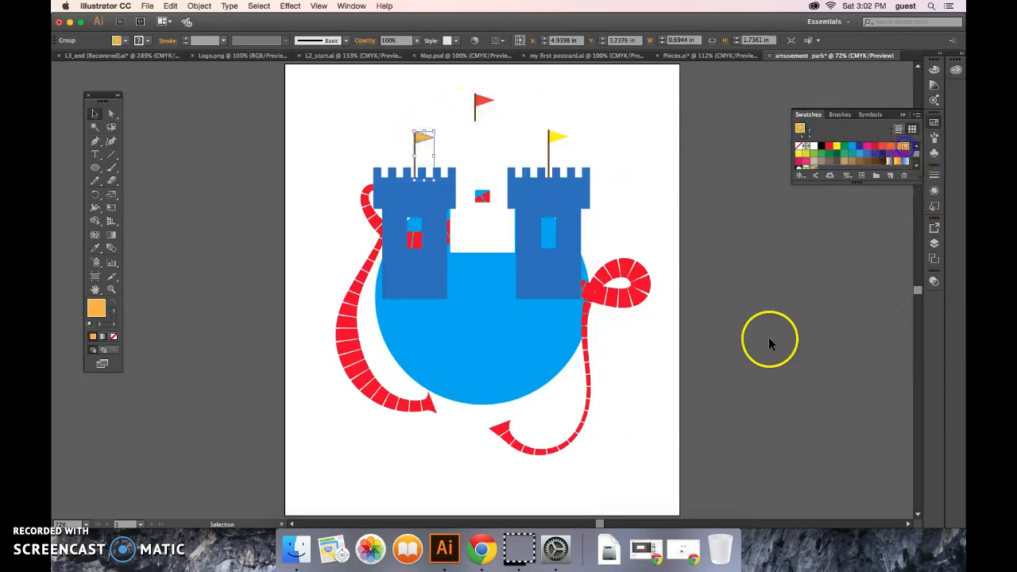
left_click(654, 392)
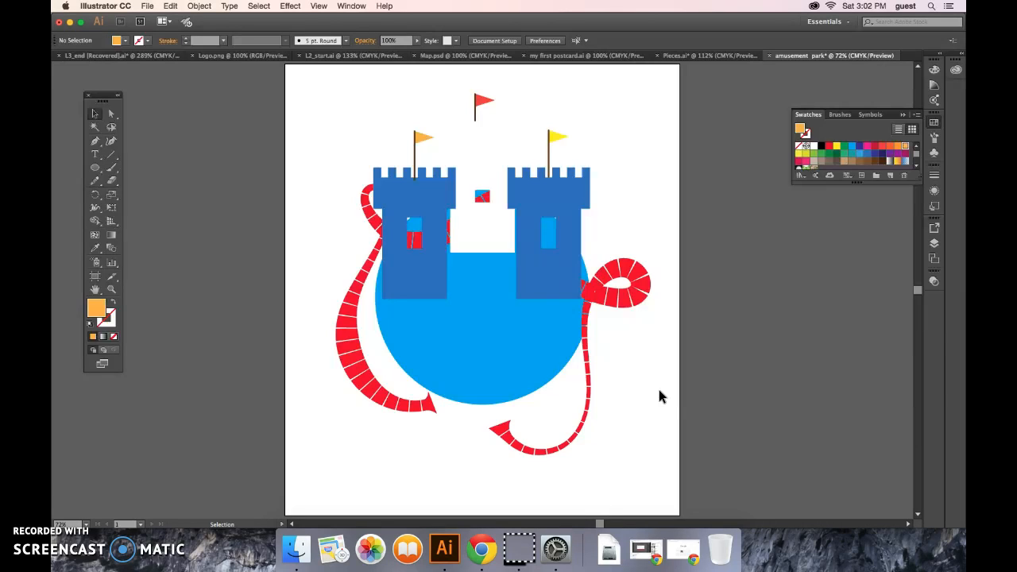
Bring the blue circle to the front and move it straight down about 1.2 in over the tower bases
left_click(526, 380)
left_click(523, 375)
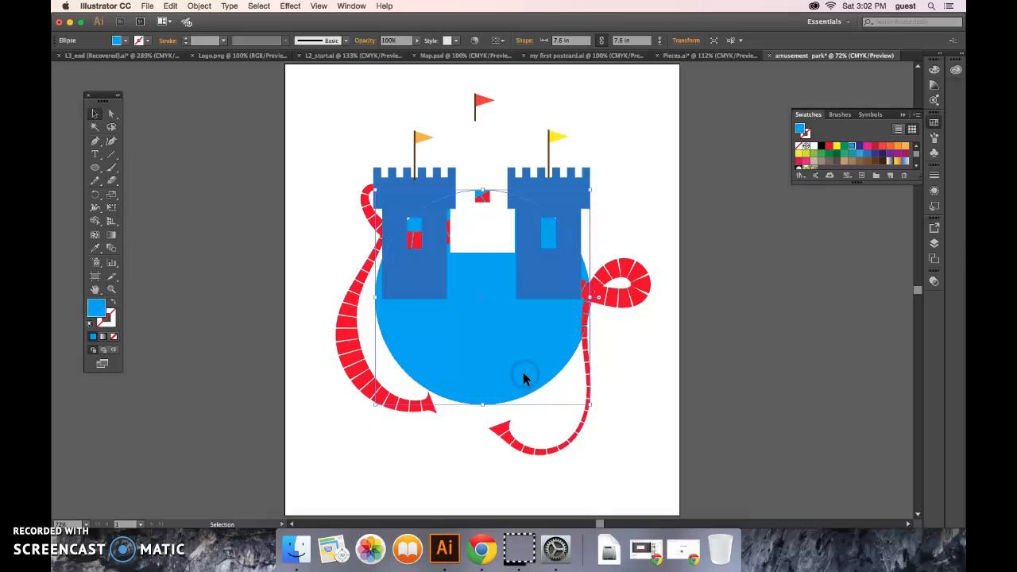
left_click(199, 7)
mouse_move(208, 30)
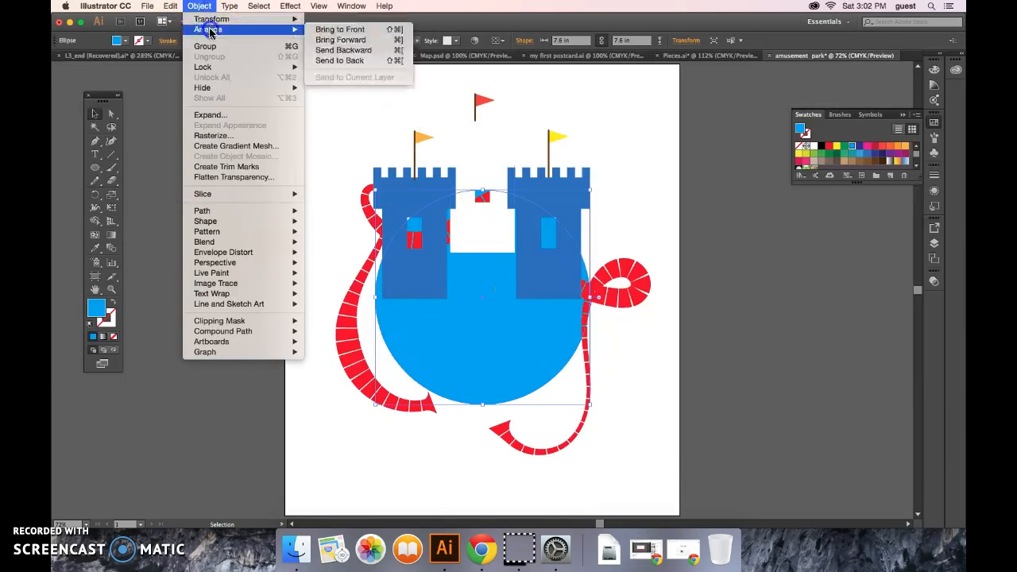
left_click(326, 29)
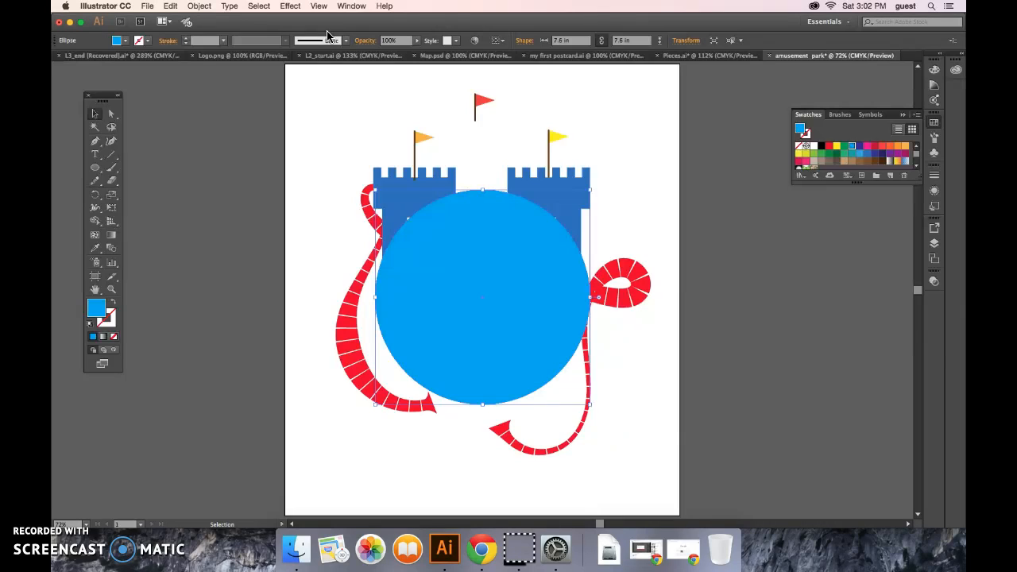
left_click(486, 239)
left_click_drag(493, 236, 492, 269)
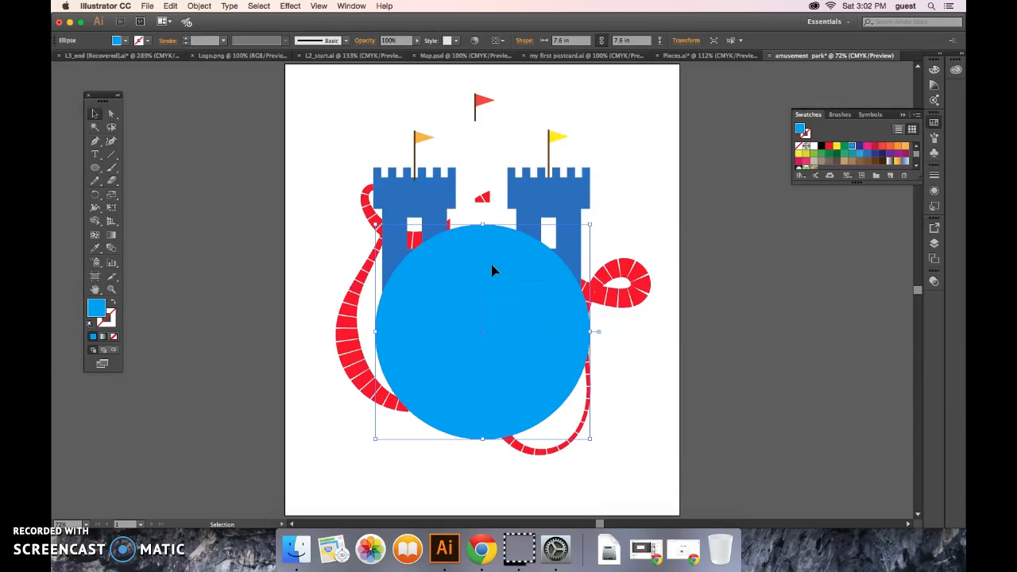
left_click_drag(493, 271, 525, 284)
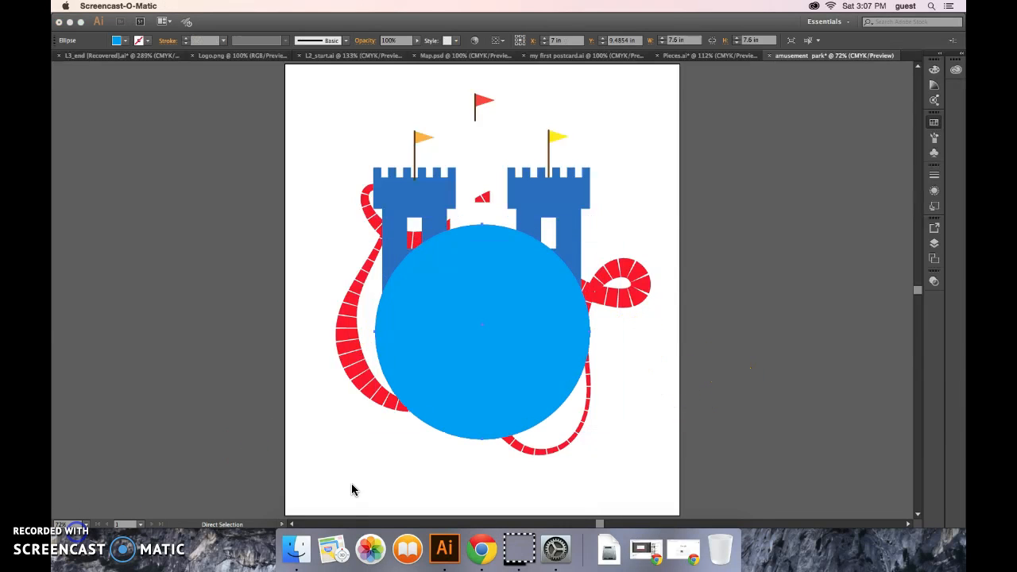
left_click(353, 489)
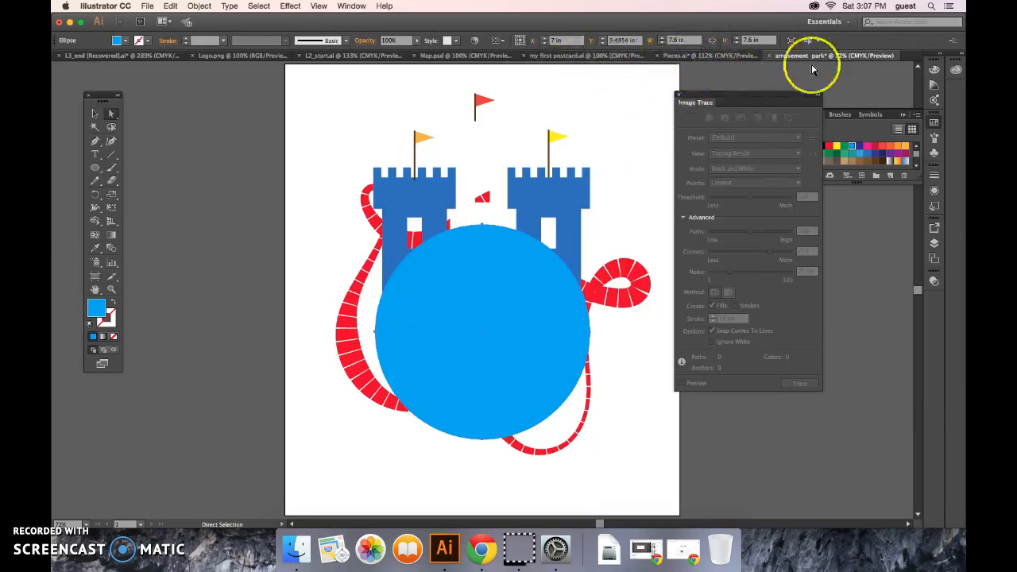
left_click(704, 56)
left_click(785, 57)
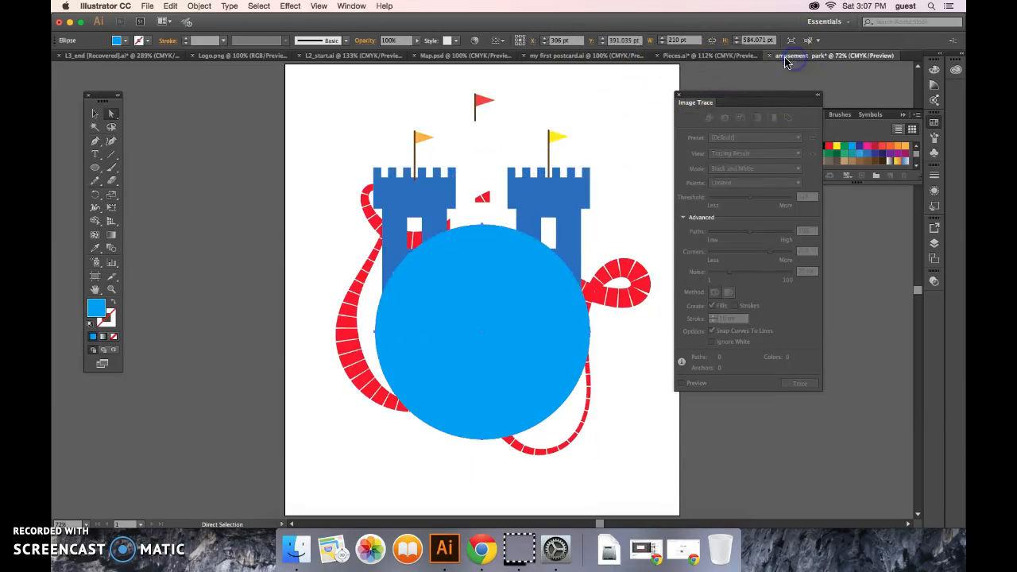
Place Map.psd from the Lesson00 folder with its upper-left corner at about X 0.22 in, Y 1.7 in
left_click(146, 7)
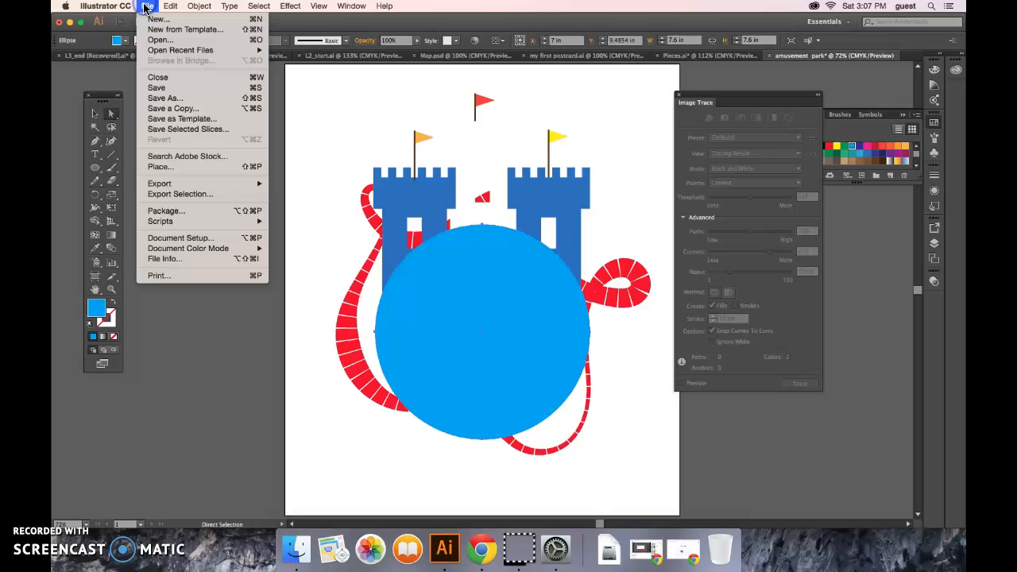
left_click(182, 167)
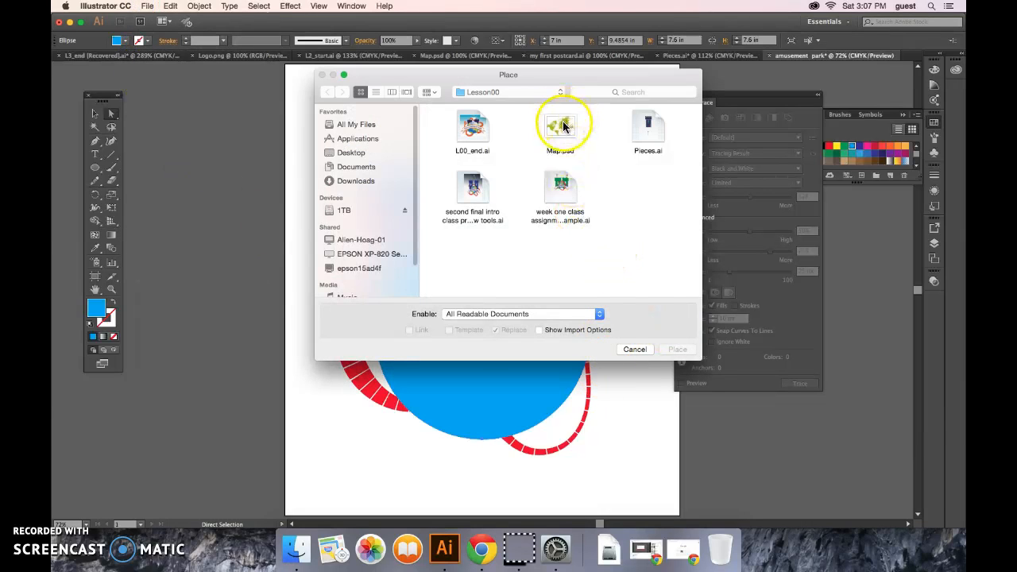
double_click(563, 124)
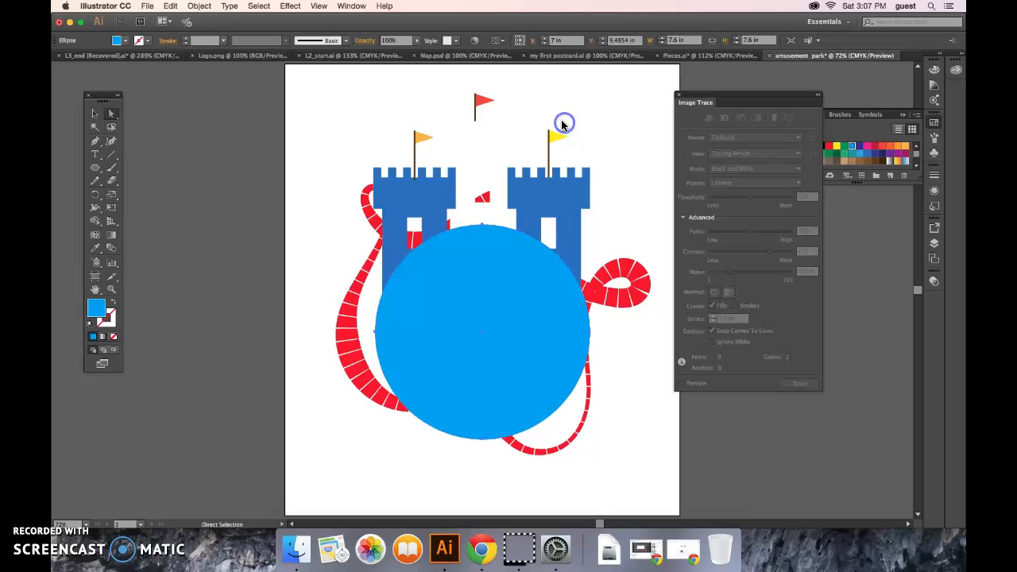
left_click(292, 114)
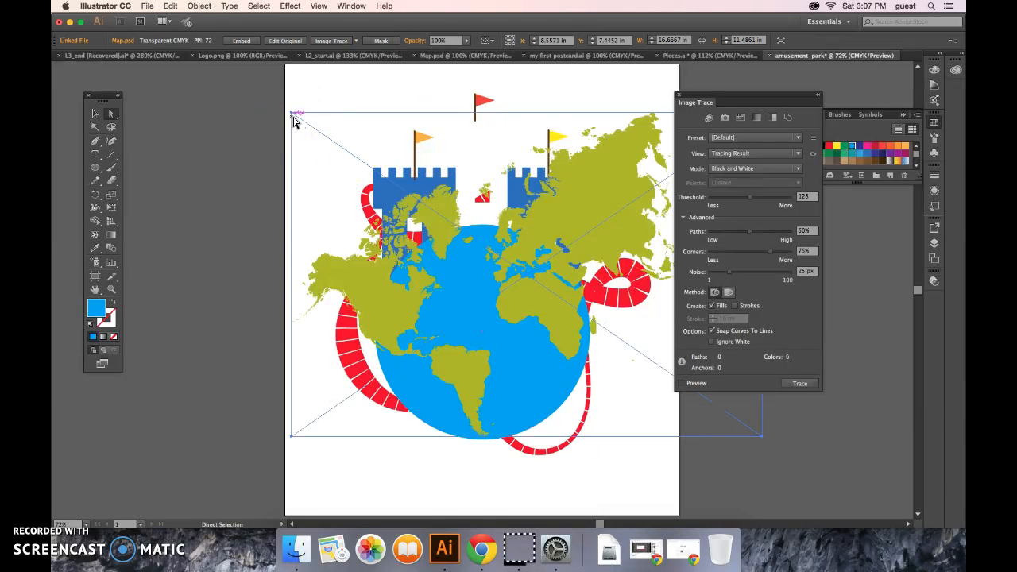
left_click(290, 118)
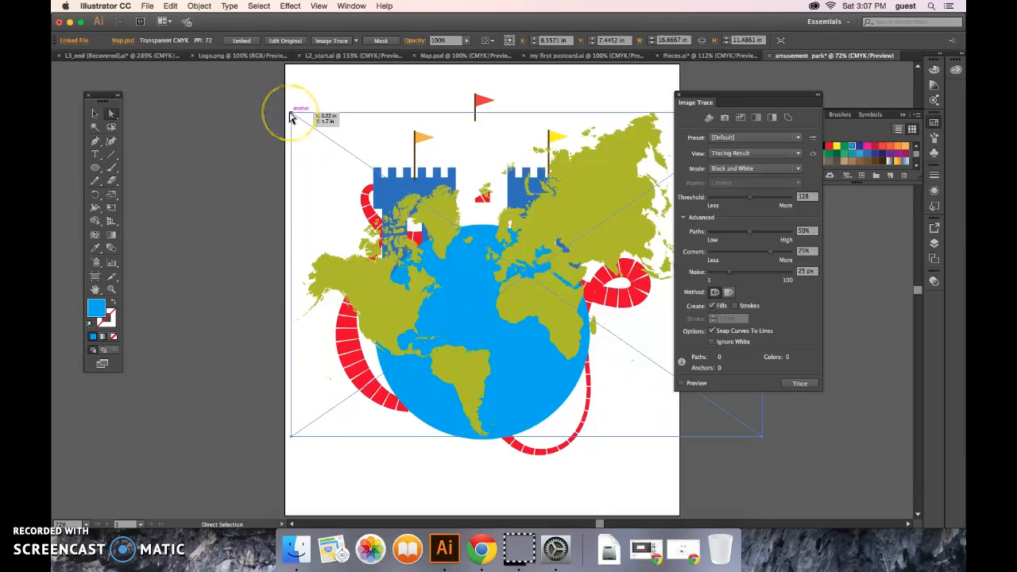
Scale the placed map down proportionally to about 8.3 in wide by 5.7 in high and position it over the blue circle
left_click(95, 114)
left_click(291, 115)
left_click_drag(291, 114, 592, 321)
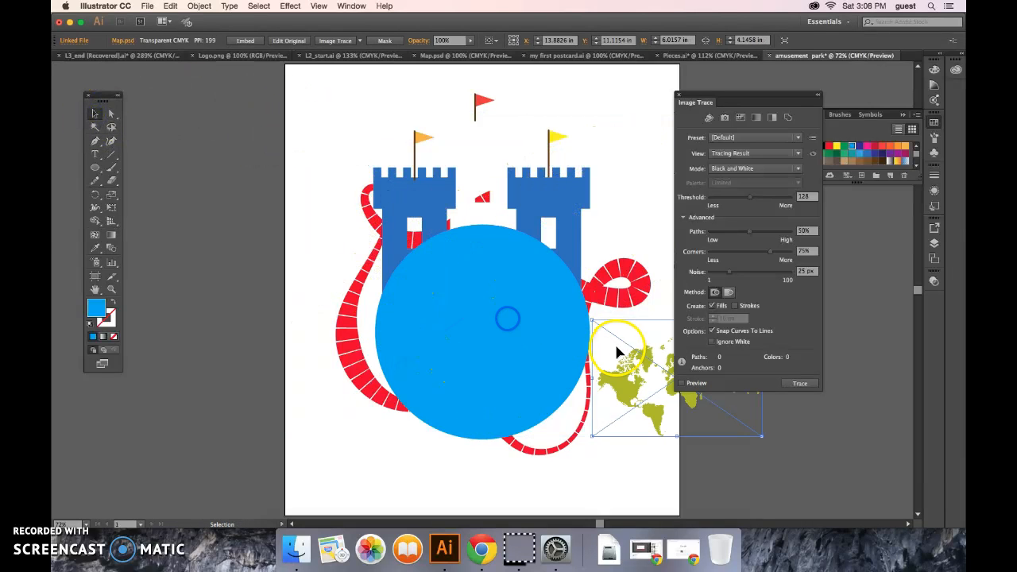
left_click_drag(466, 306, 421, 283)
left_click_drag(547, 358, 612, 445)
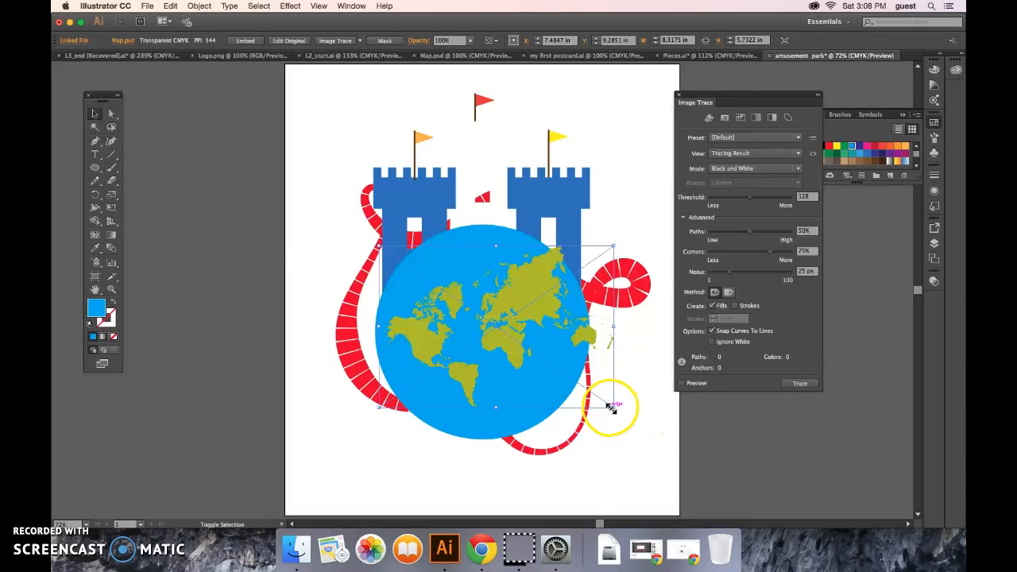
Enlarge the map to about 9.65 in wide by 6.65 in high, centred at about X 7.78 in, Y 9.78 in over the circle
left_click_drag(614, 406, 637, 421)
left_click_drag(548, 288, 532, 308)
left_click_drag(624, 426, 631, 442)
left_click_drag(541, 323, 541, 307)
left_click_drag(633, 427, 638, 438)
left_click(606, 323)
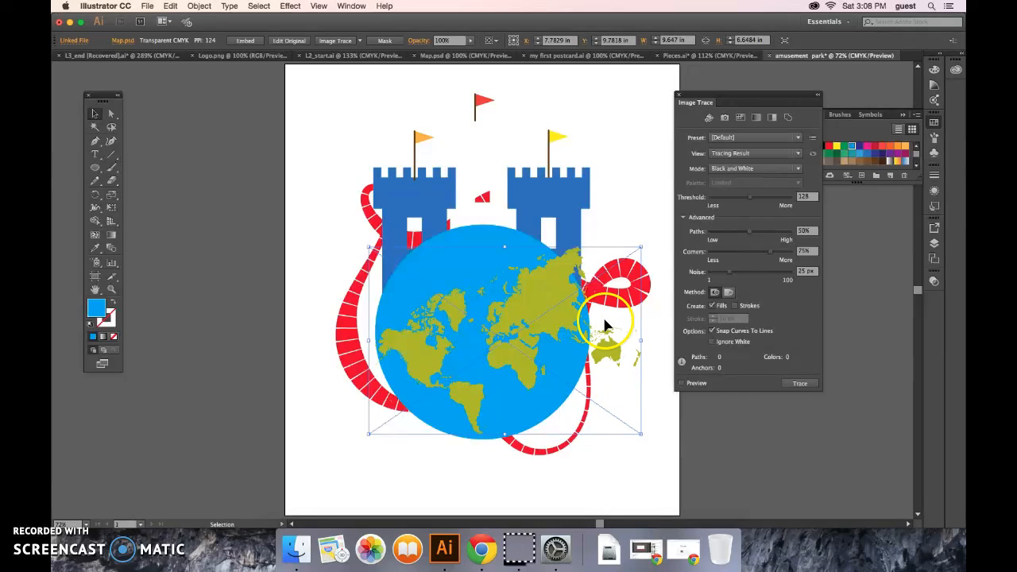
left_click(557, 277)
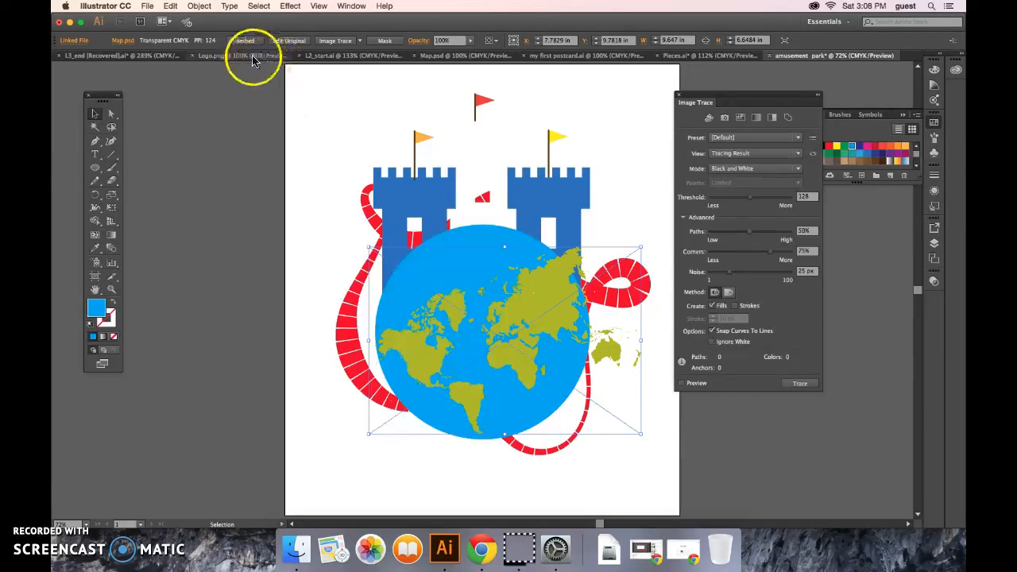
Send the map one level backward, behind the blue circle
left_click(199, 6)
left_click(201, 29)
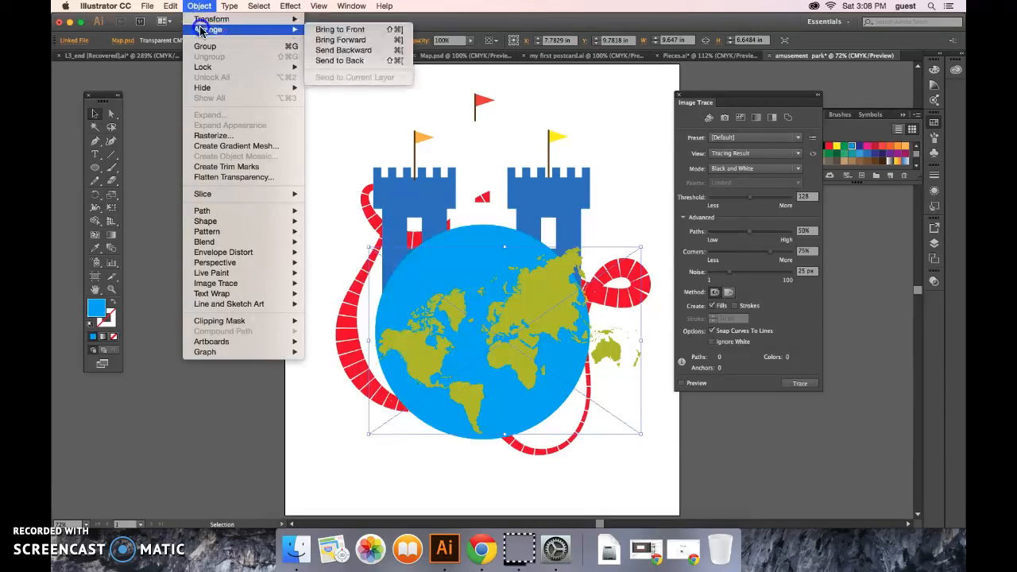
left_click(335, 50)
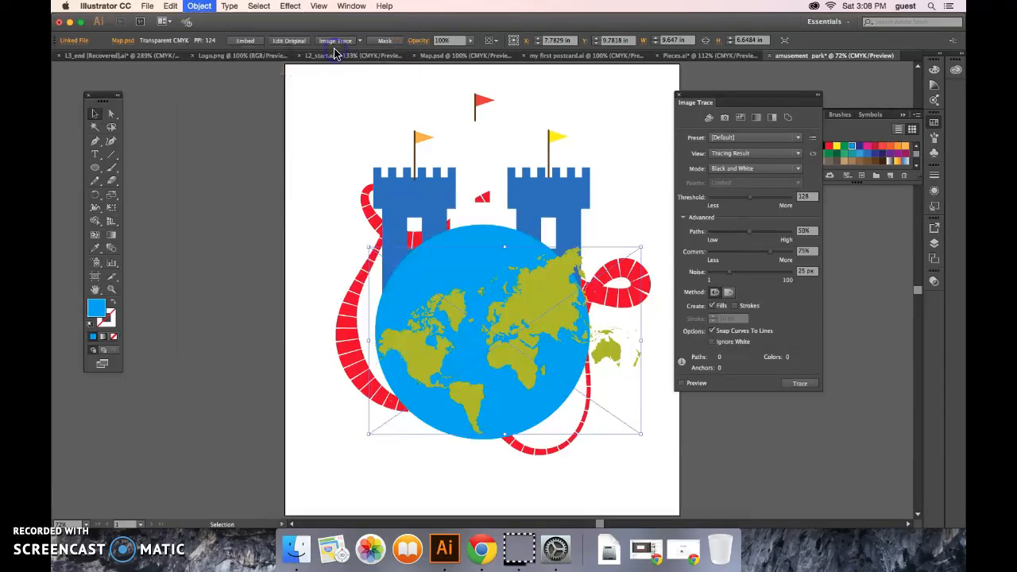
Copy the blue circle and paste the duplicate directly in front of it
left_click(488, 233)
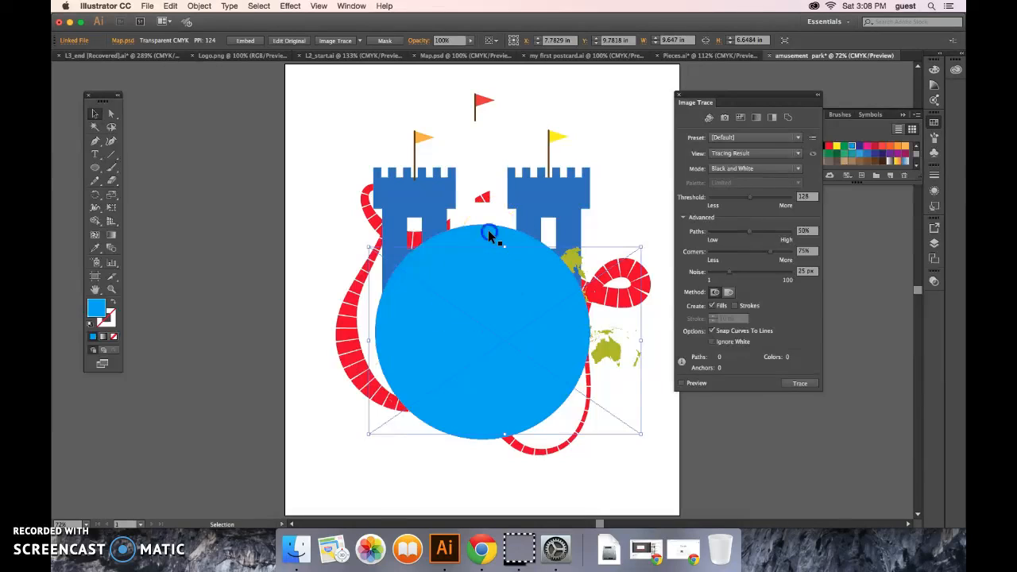
left_click(169, 6)
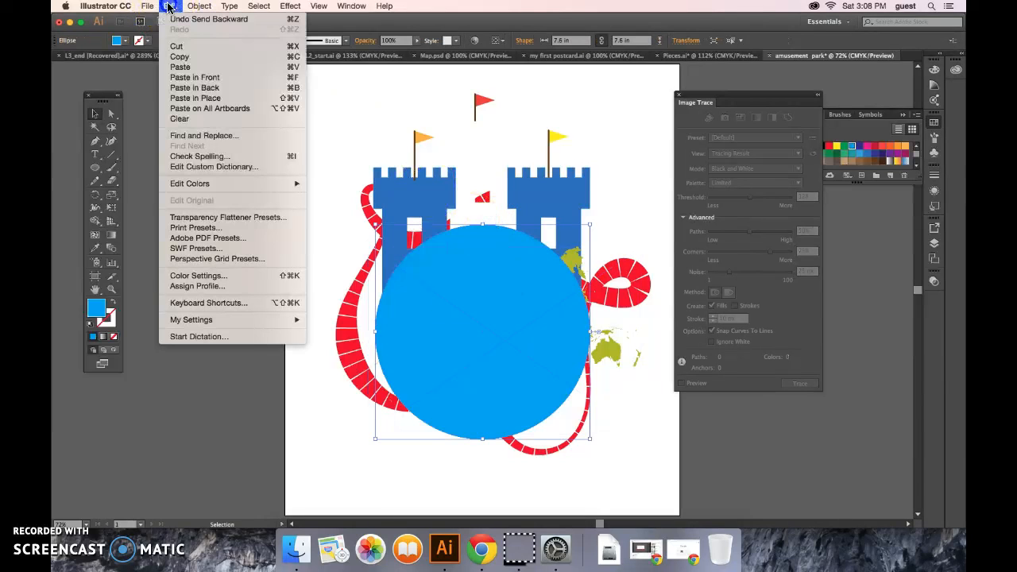
left_click(180, 57)
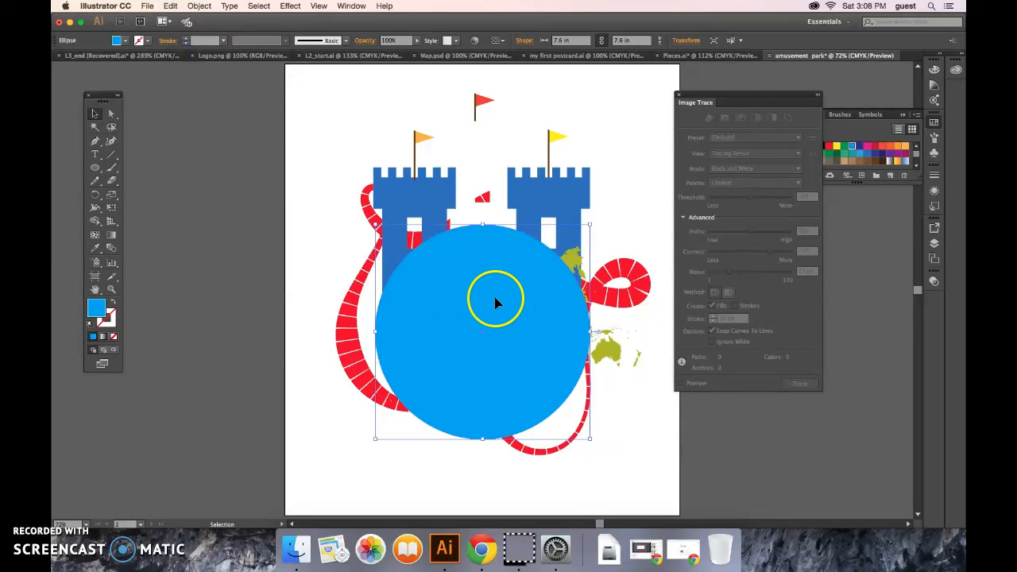
left_click(170, 6)
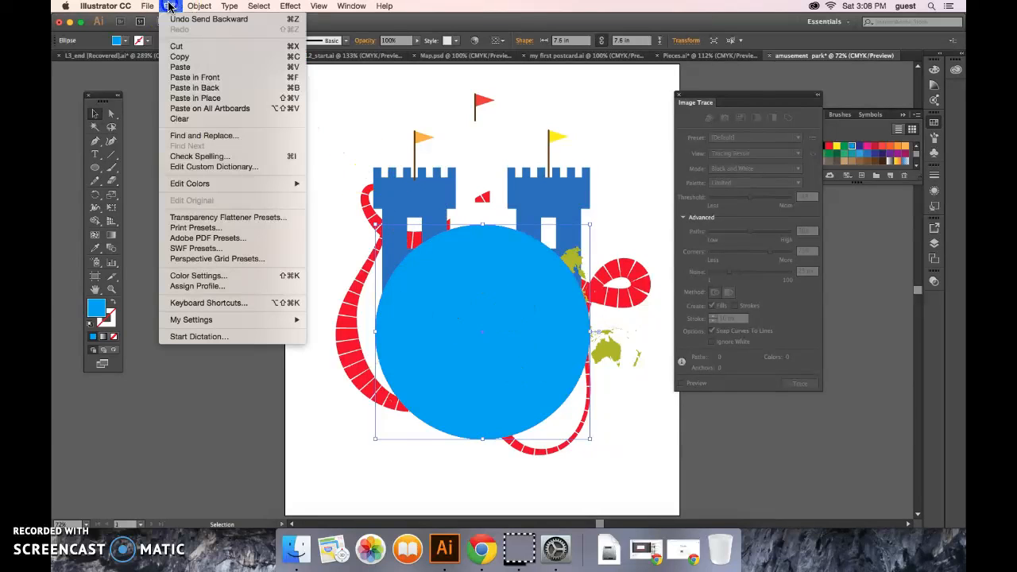
left_click(182, 79)
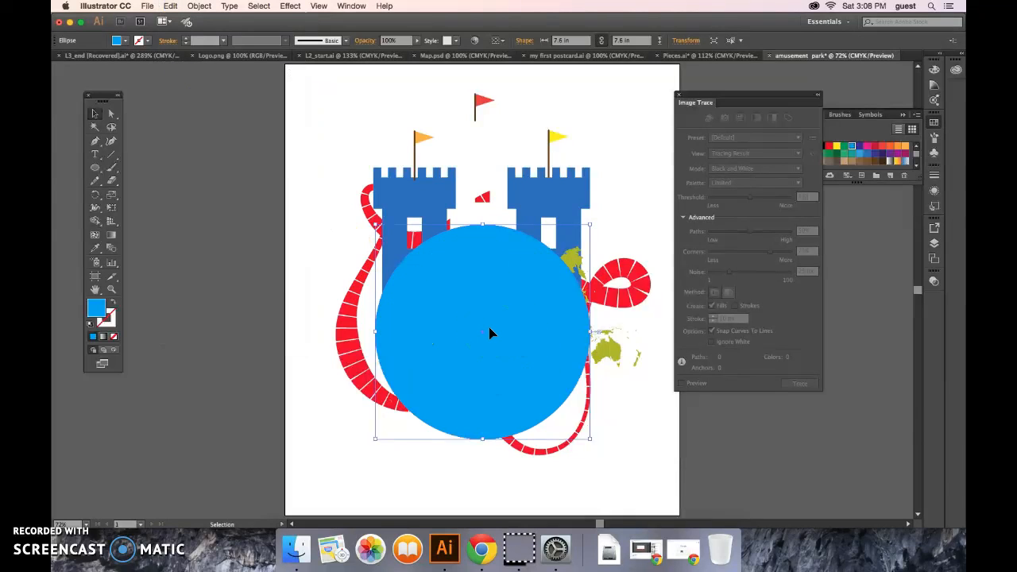
Make a clipping mask from the front circle and the map so the continents are trimmed to the globe, and clear the selection
left_click(587, 420, "shift")
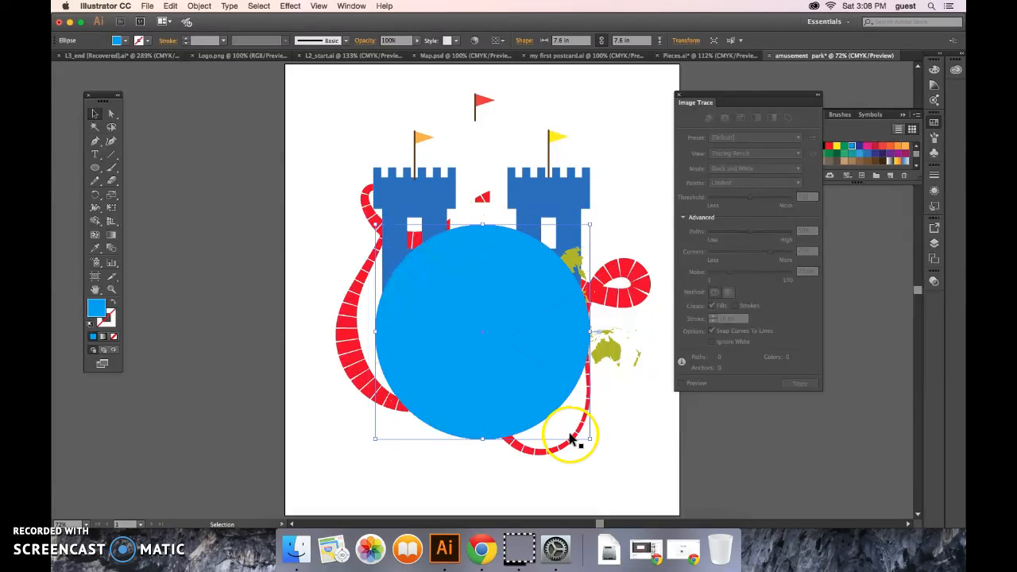
left_click(616, 350, "shift")
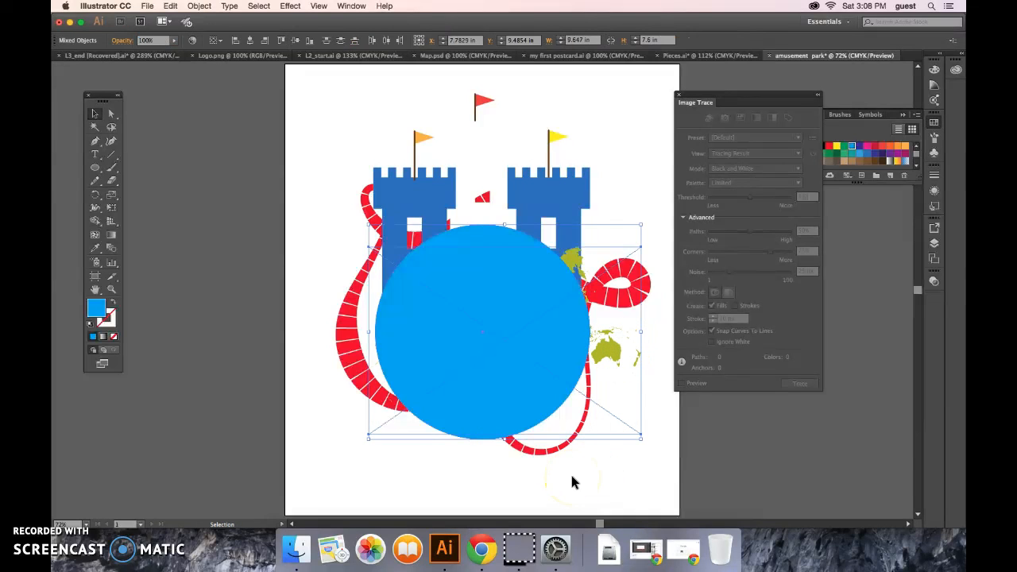
left_click(199, 7)
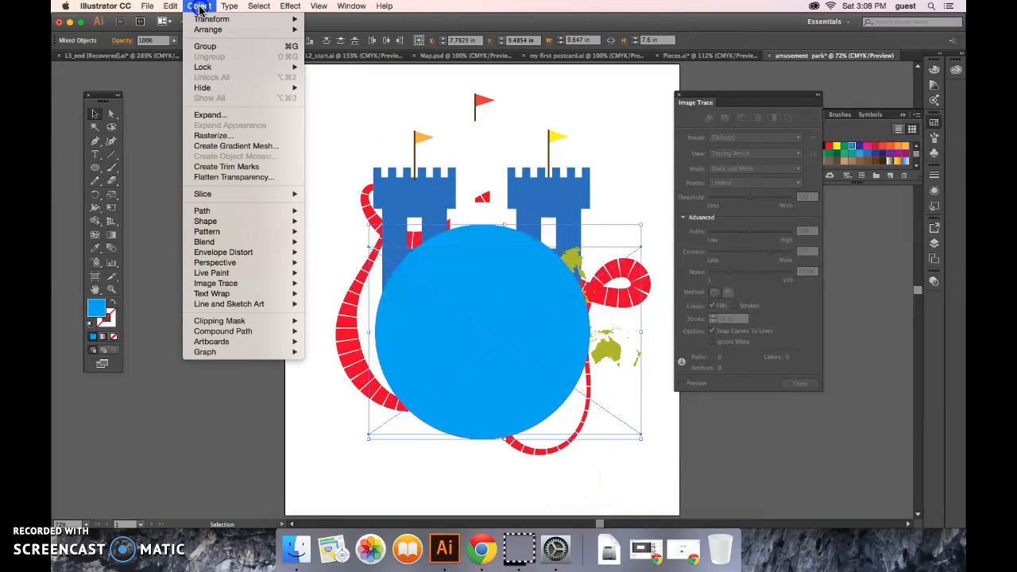
mouse_move(241, 325)
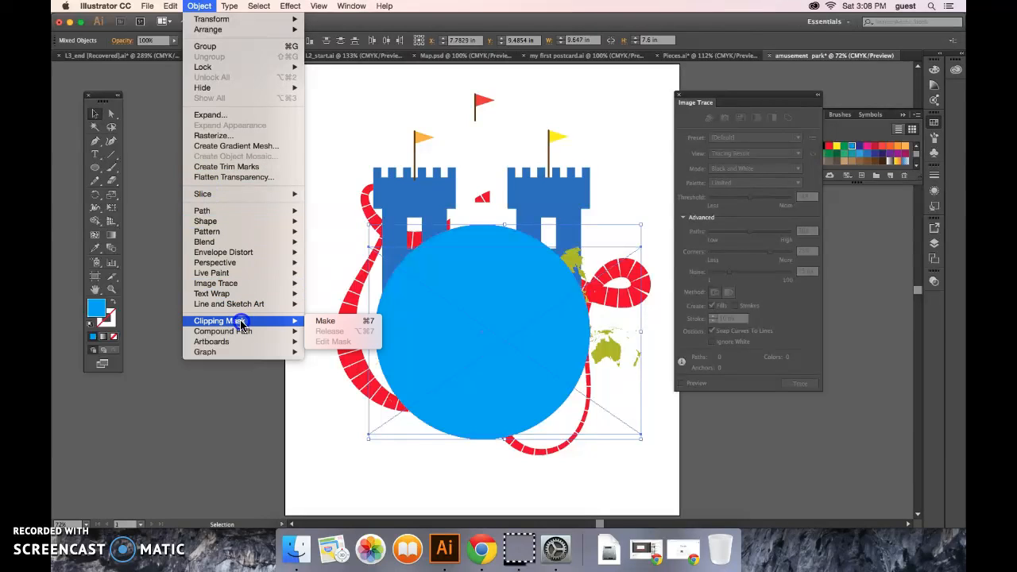
left_click(335, 321)
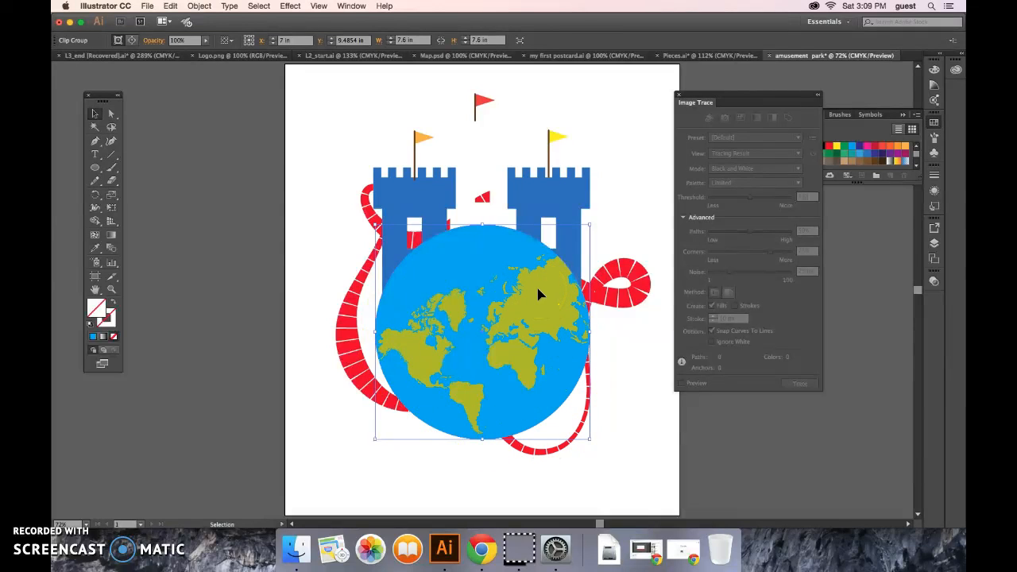
left_click(303, 94)
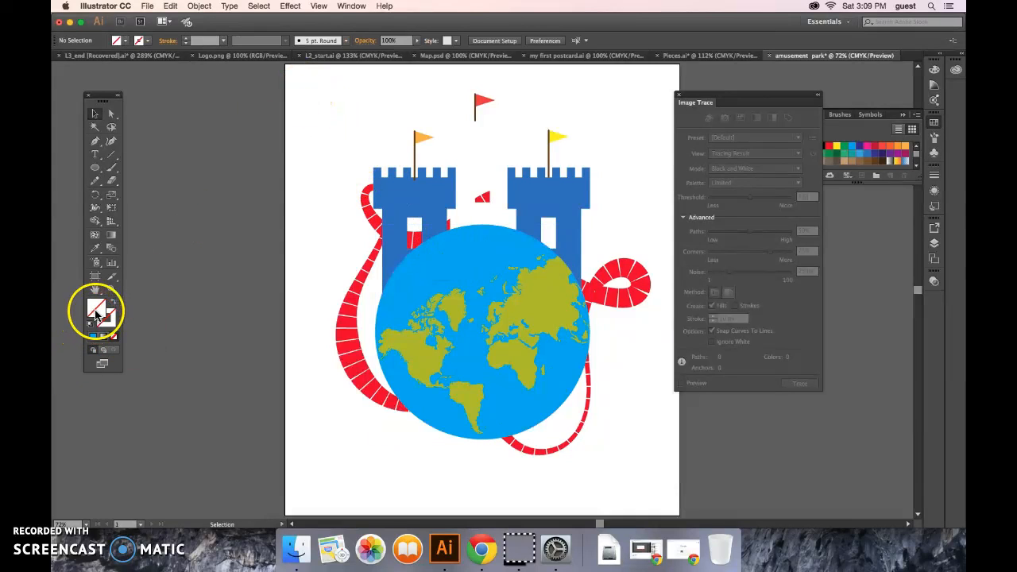
Draw a white rectangle 14 in wide by 16 in high covering the whole artboard and send it to the back
left_click_drag(94, 175, 131, 167)
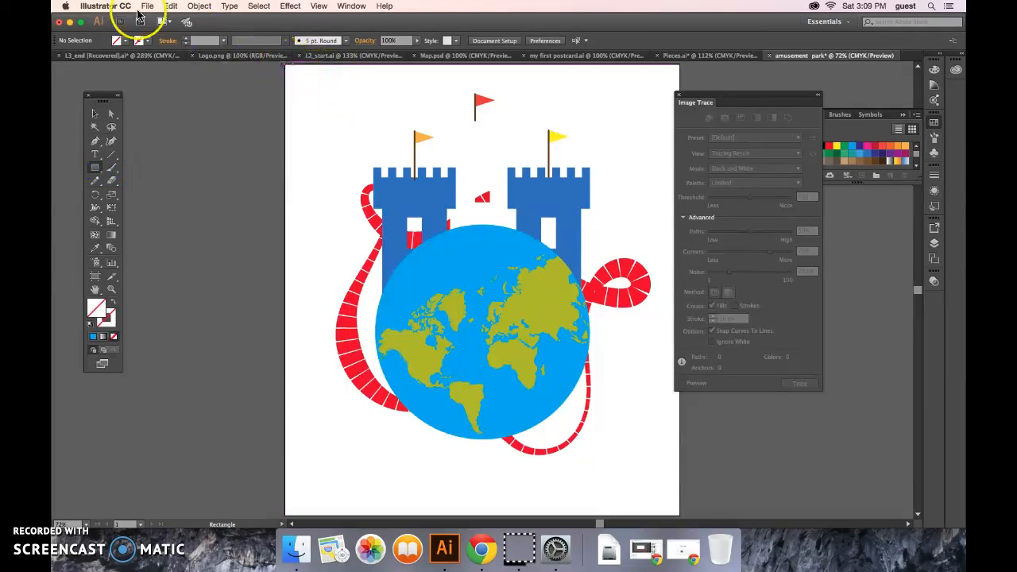
left_click(125, 40)
left_click(72, 59)
left_click(290, 69)
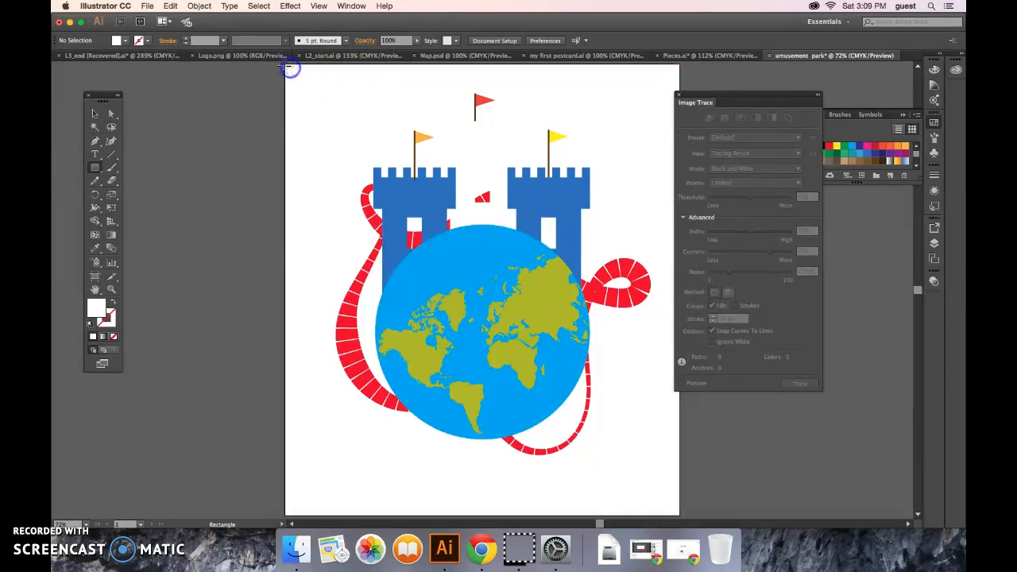
left_click_drag(286, 67, 681, 517)
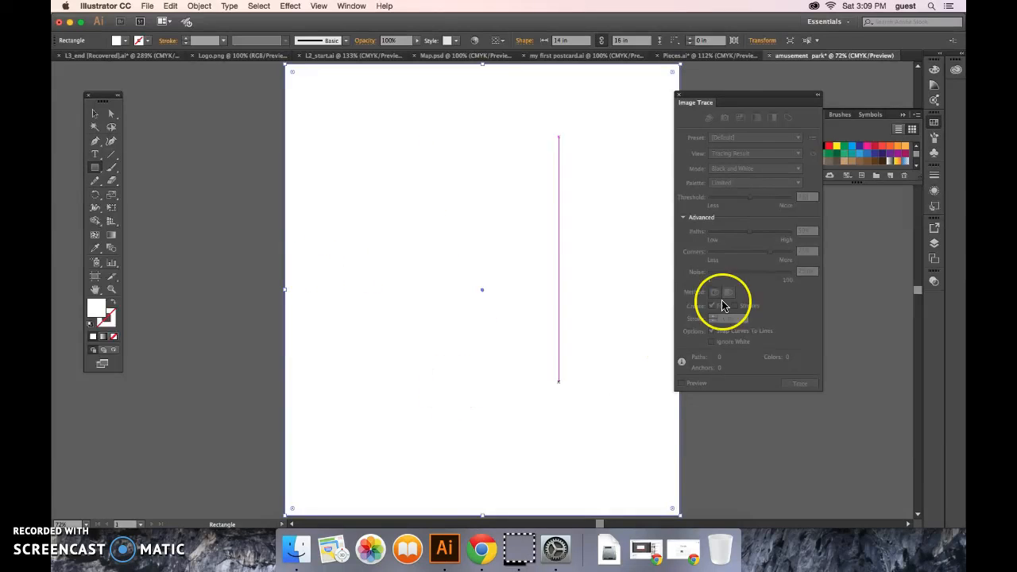
left_click(199, 7)
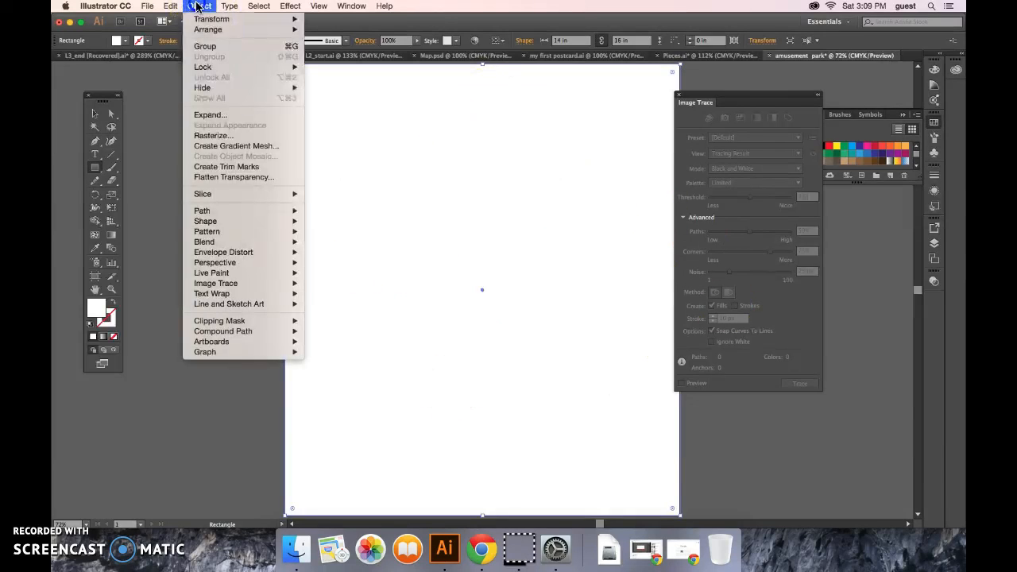
mouse_move(292, 33)
left_click(339, 60)
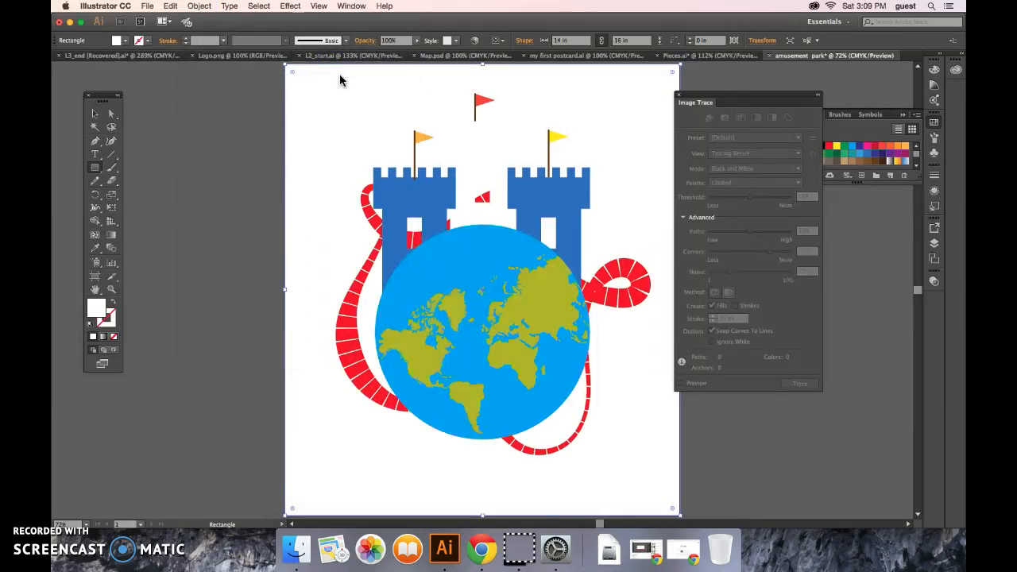
Apply a linear gradient fill to the background rectangle with an angle of 90°
left_click(353, 6)
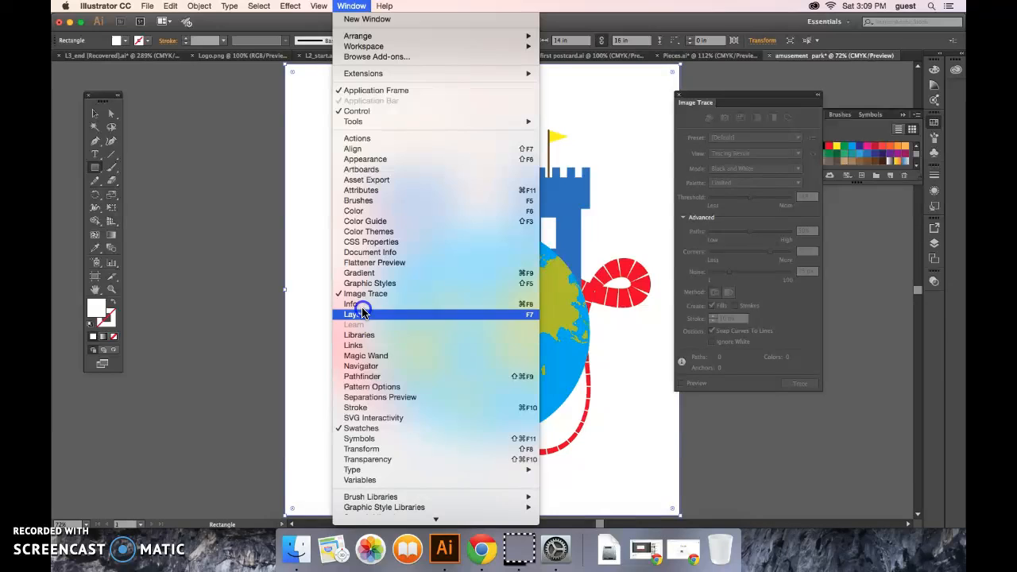
left_click(364, 277)
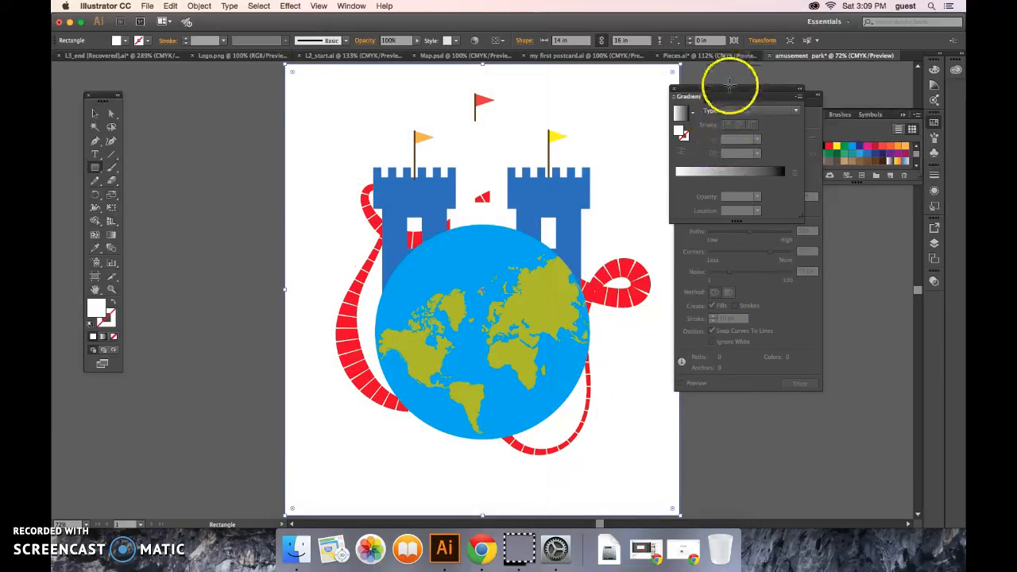
left_click_drag(726, 94, 209, 104)
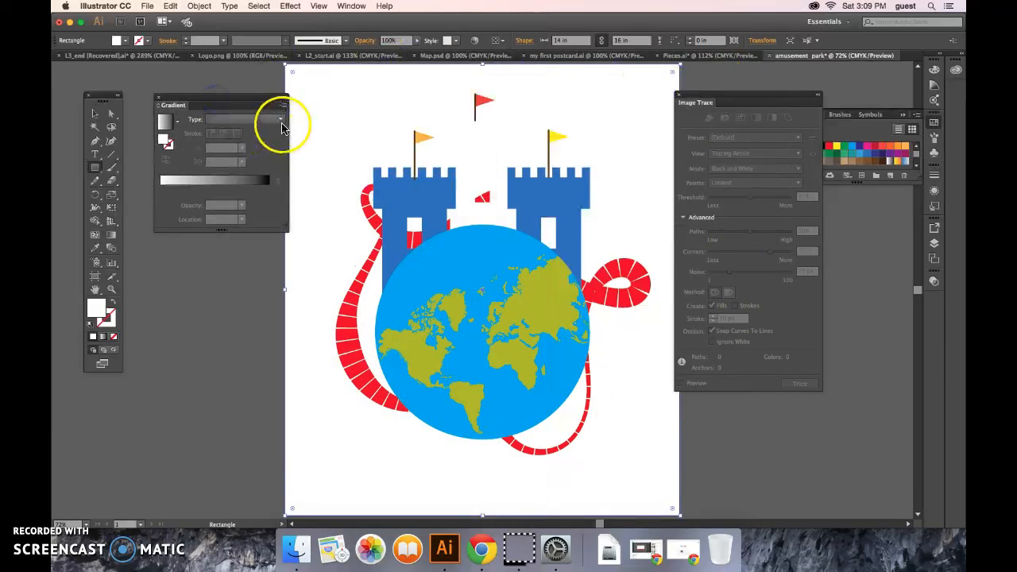
left_click(283, 121)
left_click(267, 132)
left_click(203, 150)
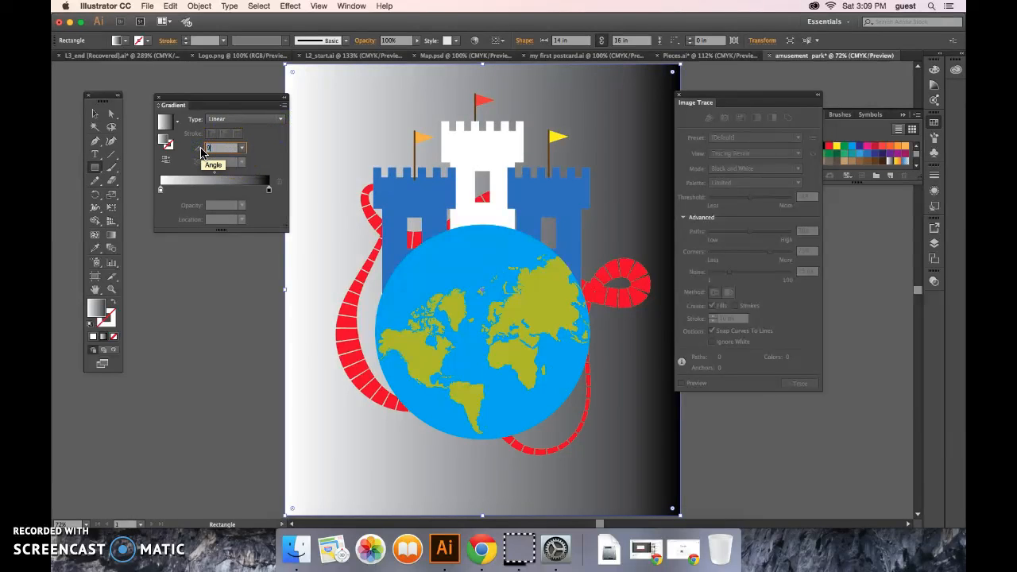
type("90")
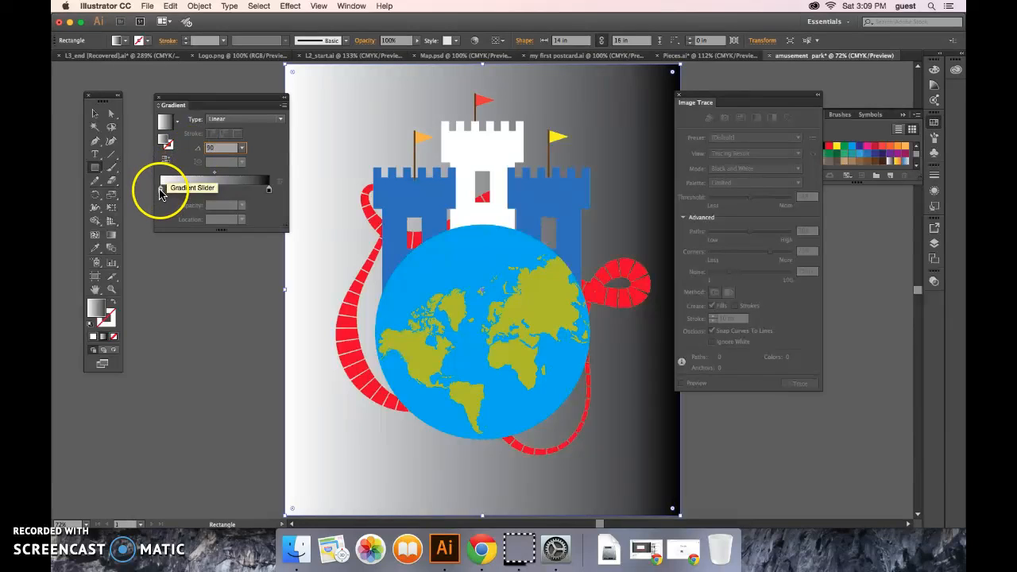
Move the gradient's white stop to a location of about 49%
left_click(159, 190)
double_click(159, 191)
left_click(160, 191)
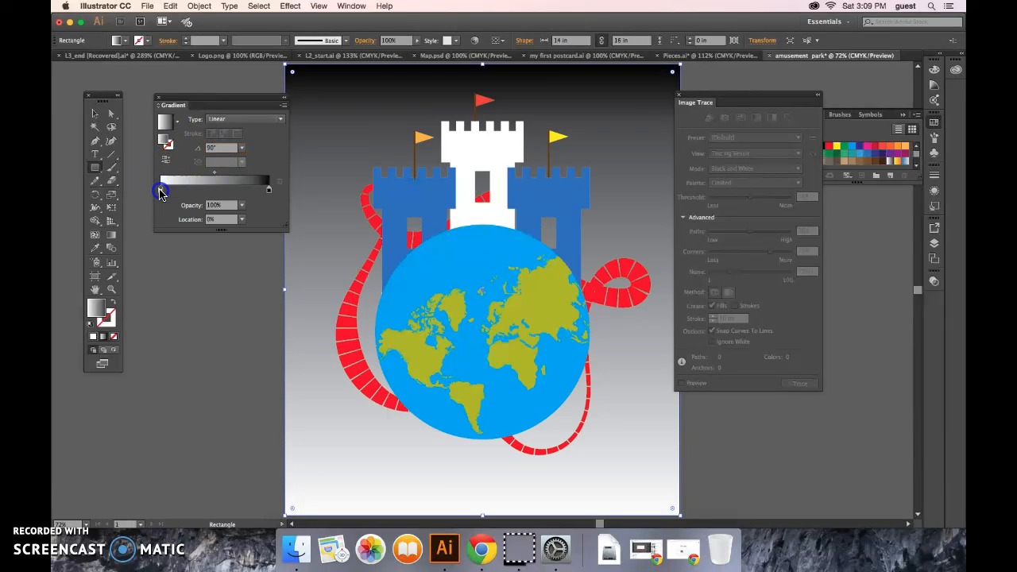
left_click_drag(173, 192, 204, 194)
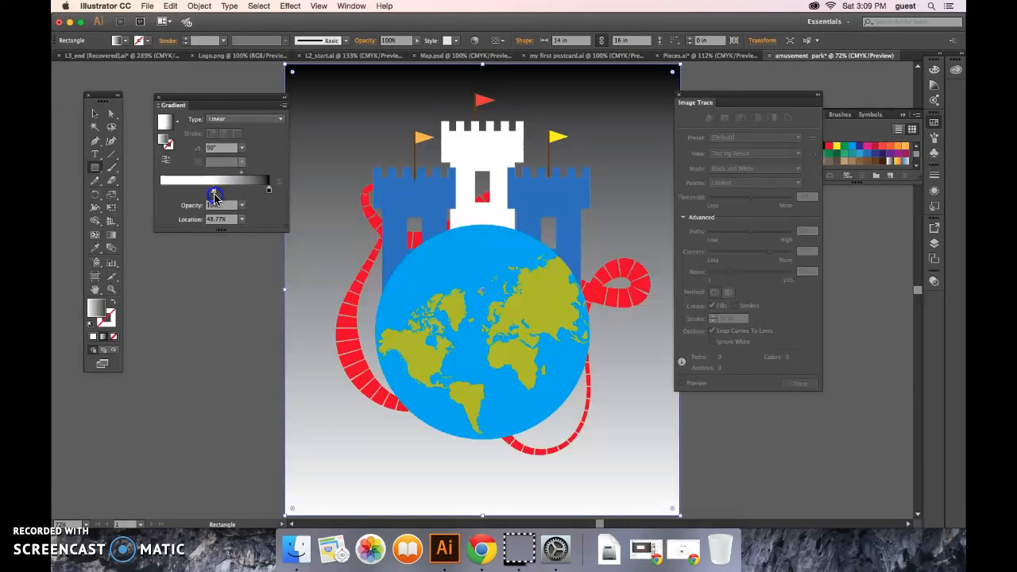
left_click_drag(214, 197, 213, 197)
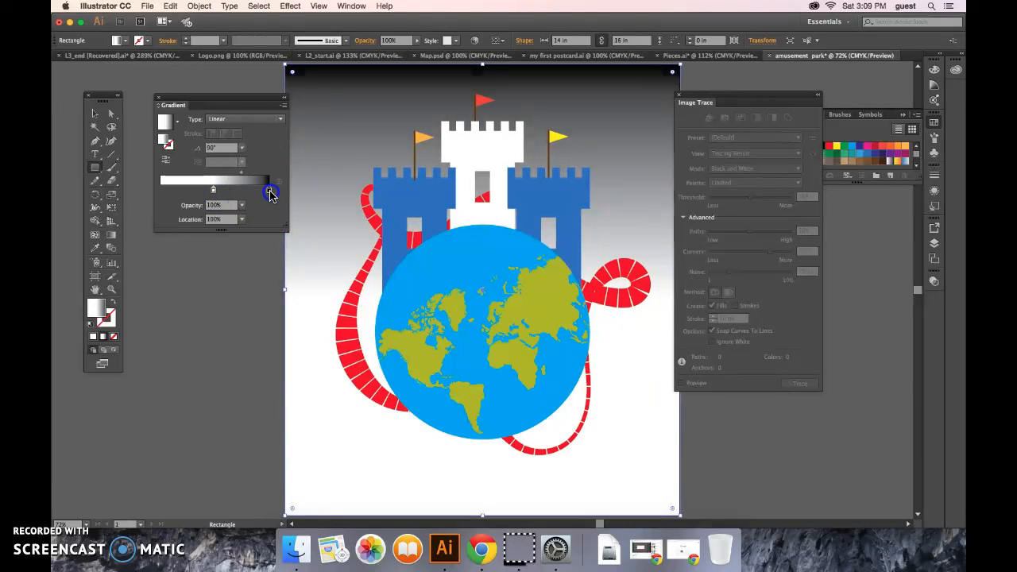
Switch the gradient's black stop to CMYK and recolour it blue, about C 81, M 46, Y 0, K 0
double_click(270, 194)
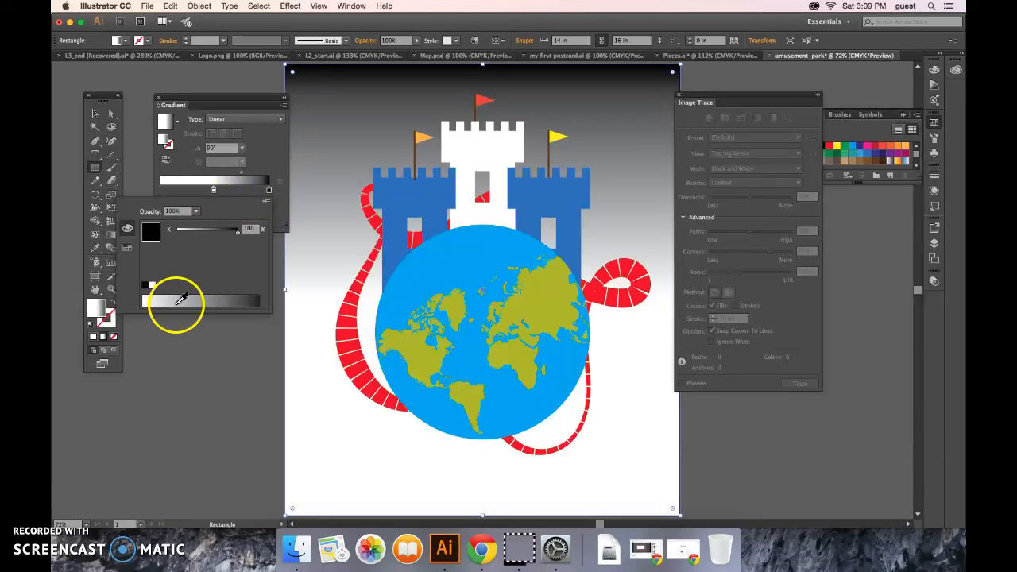
left_click(264, 205)
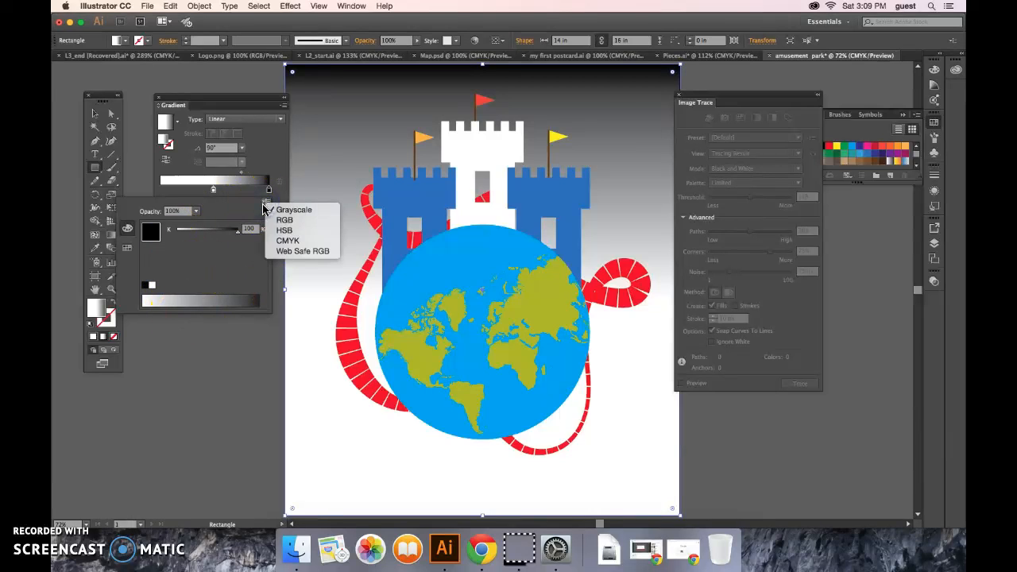
left_click(284, 238)
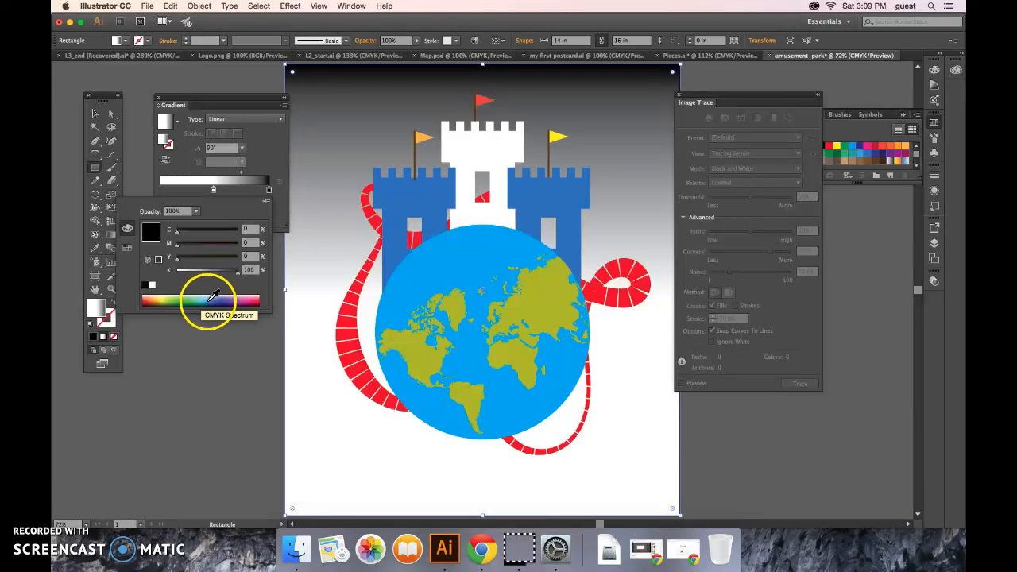
left_click(213, 296)
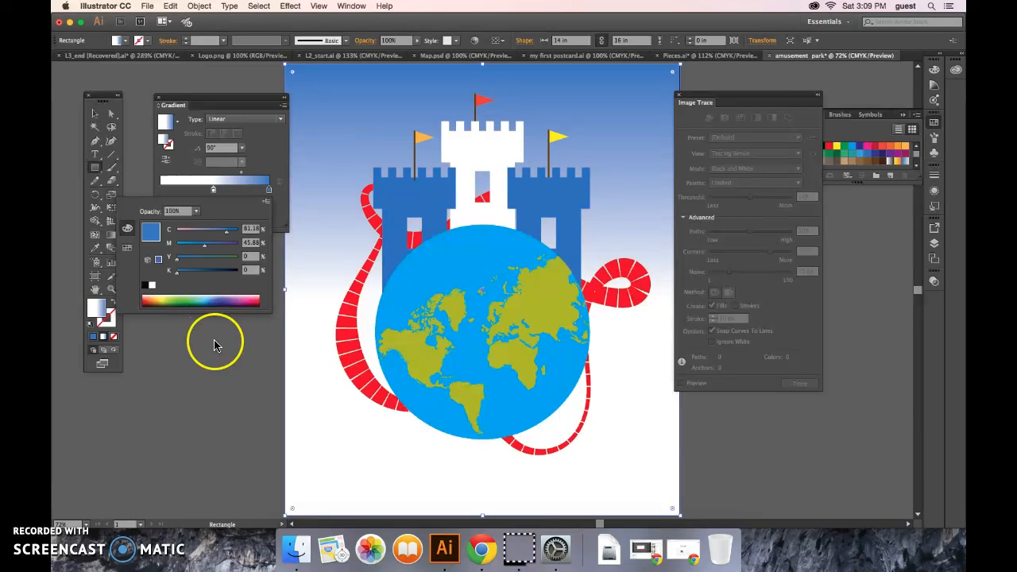
left_click(232, 452)
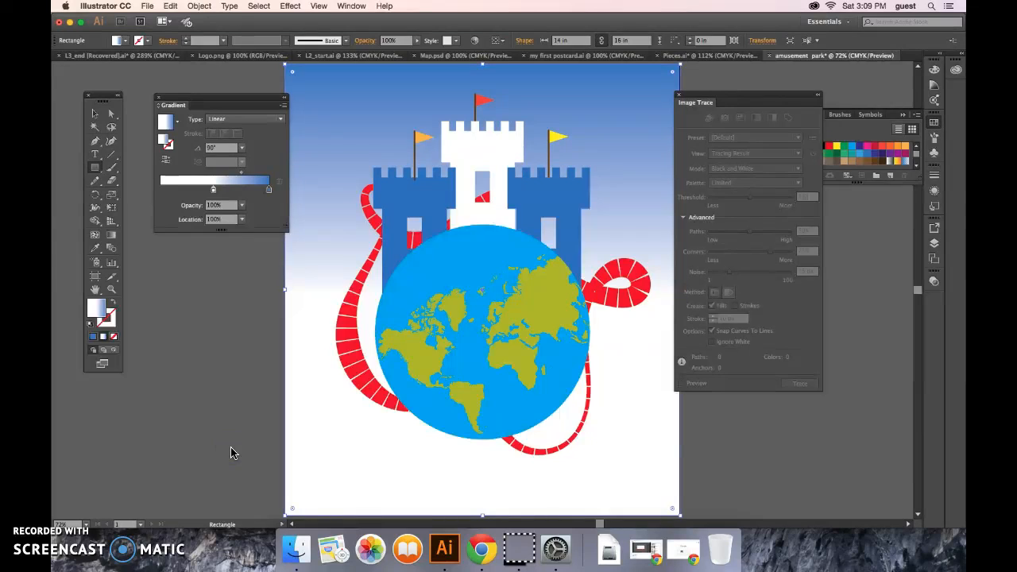
Apply a radial gradient fill to the globe's circle and move its white stop to a location of about 8%
left_click(94, 114)
left_click(456, 254)
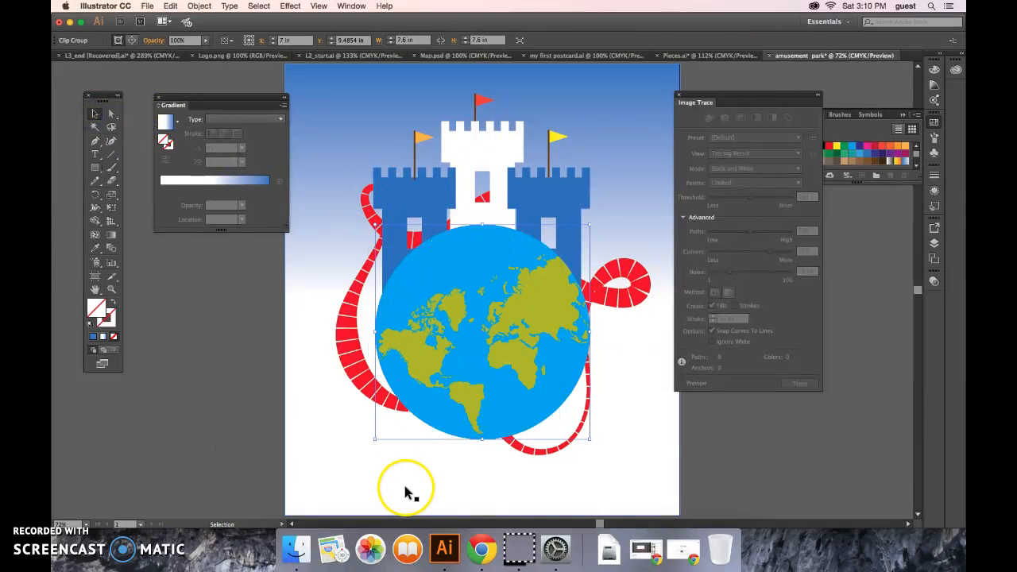
left_click(407, 484)
left_click(488, 236)
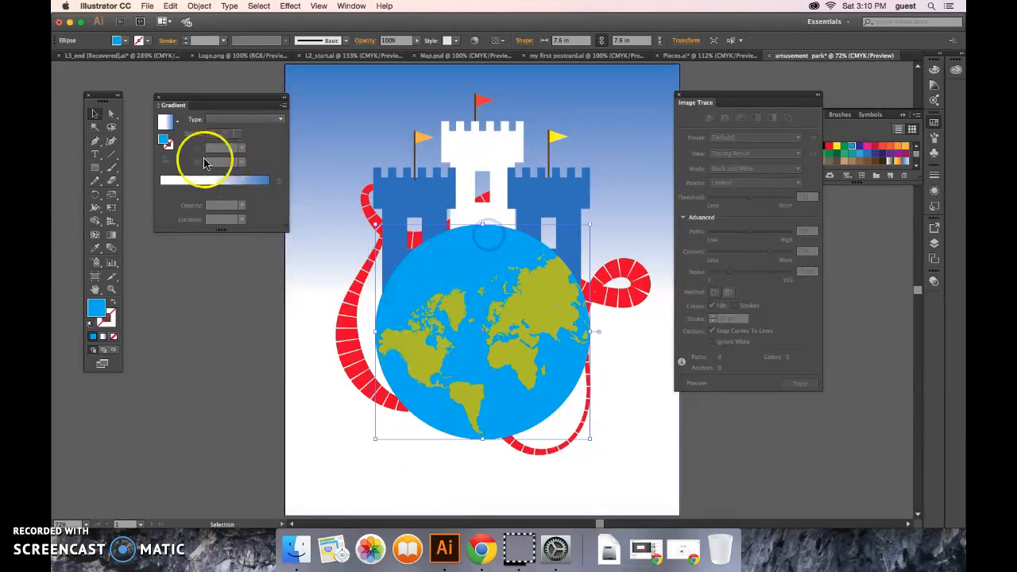
left_click(282, 121)
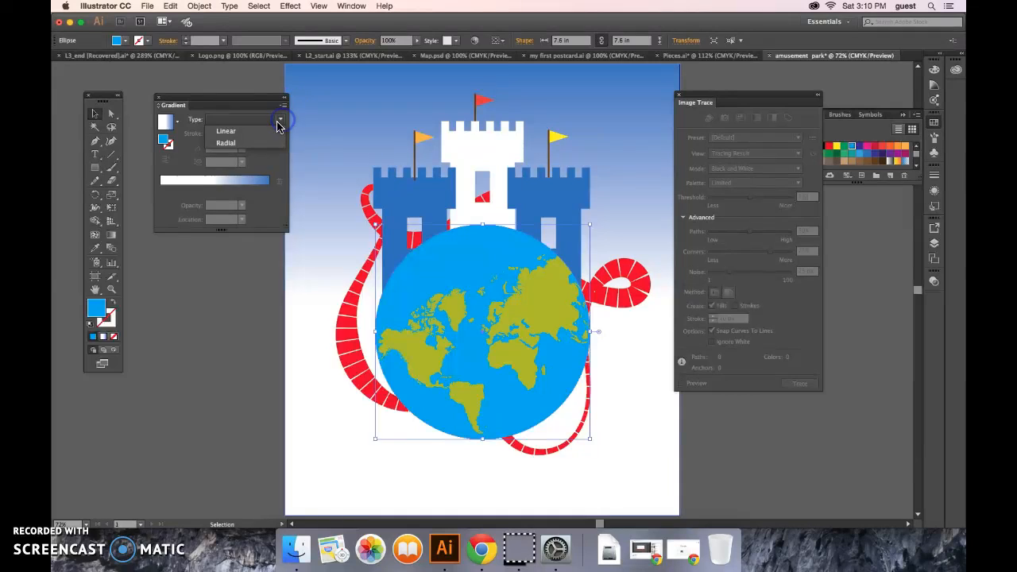
left_click(263, 145)
left_click_drag(213, 190, 174, 194)
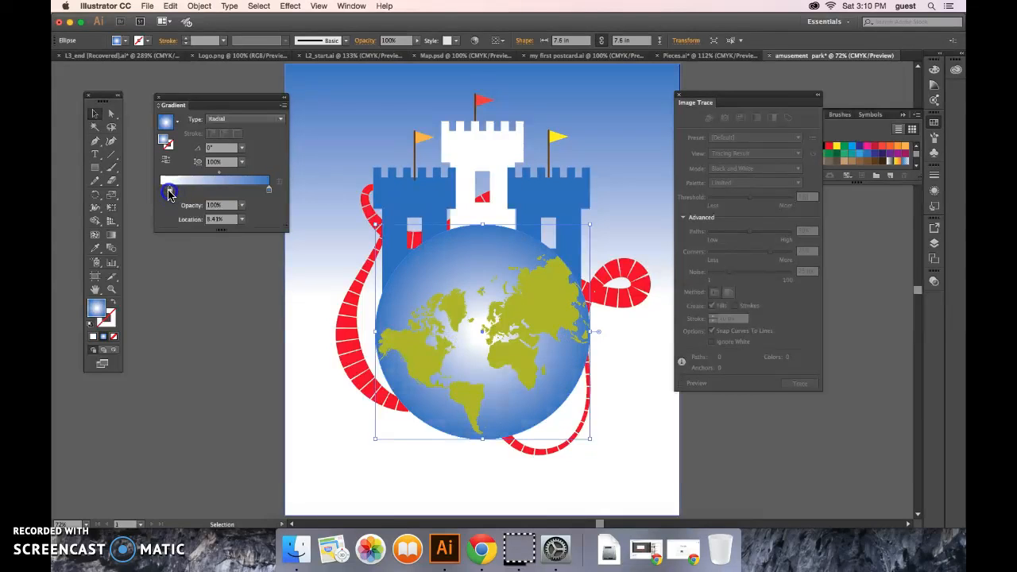
Move the globe gradient's blue stop to about 87% and recolour it light blue, about C 49, M 8, Y 0, K 0
left_click(269, 191)
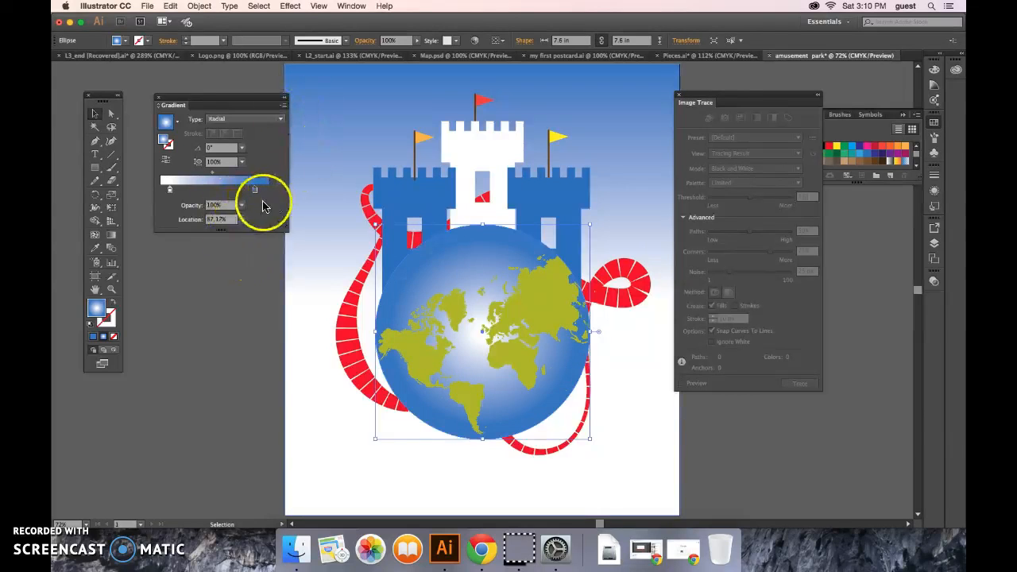
double_click(255, 191)
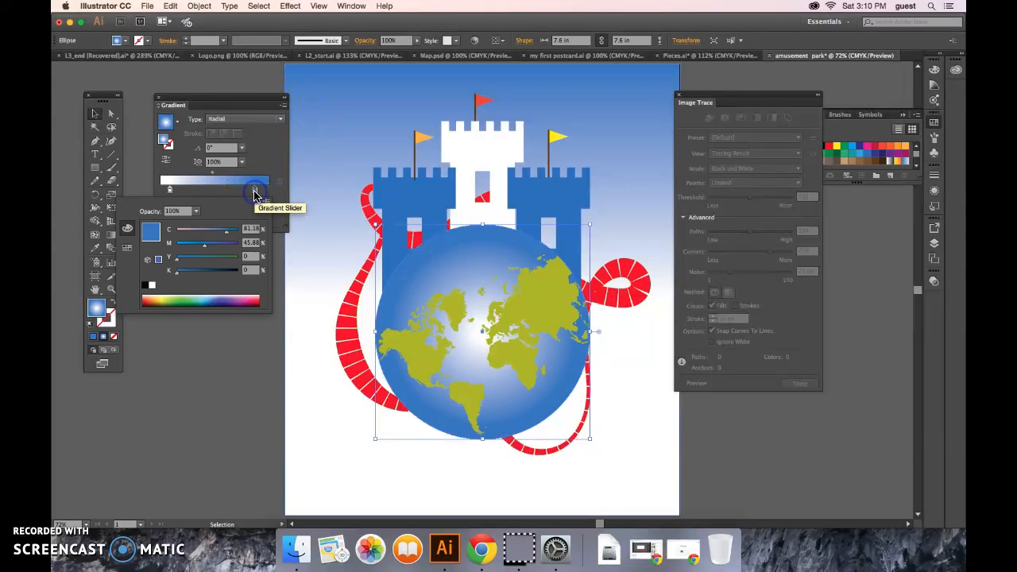
left_click(212, 296)
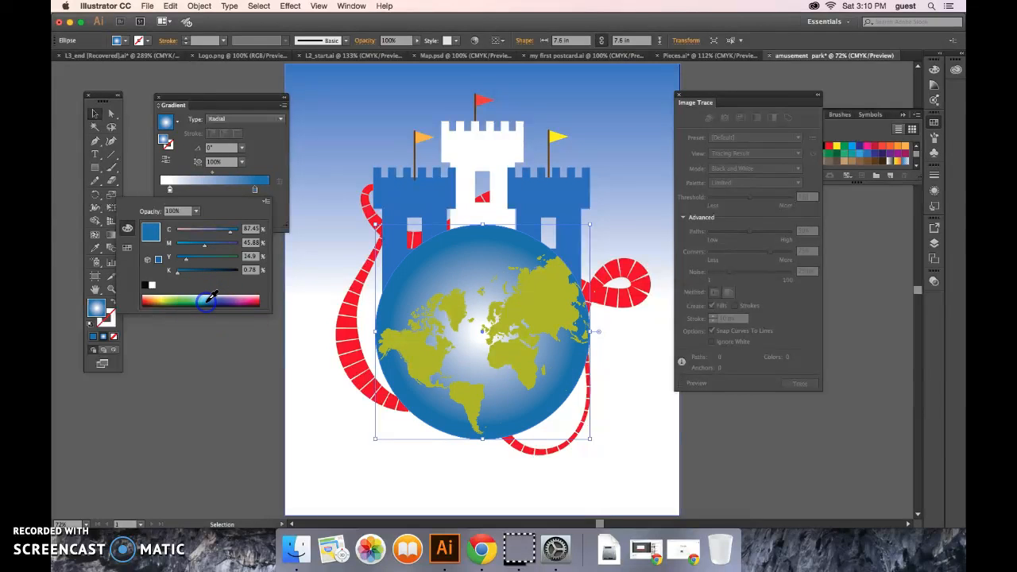
left_click(210, 294)
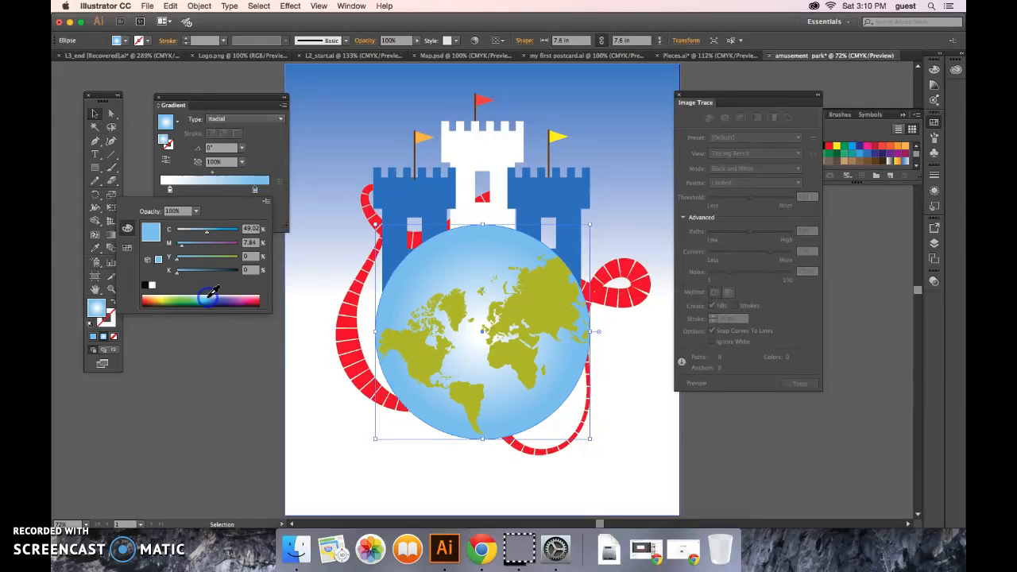